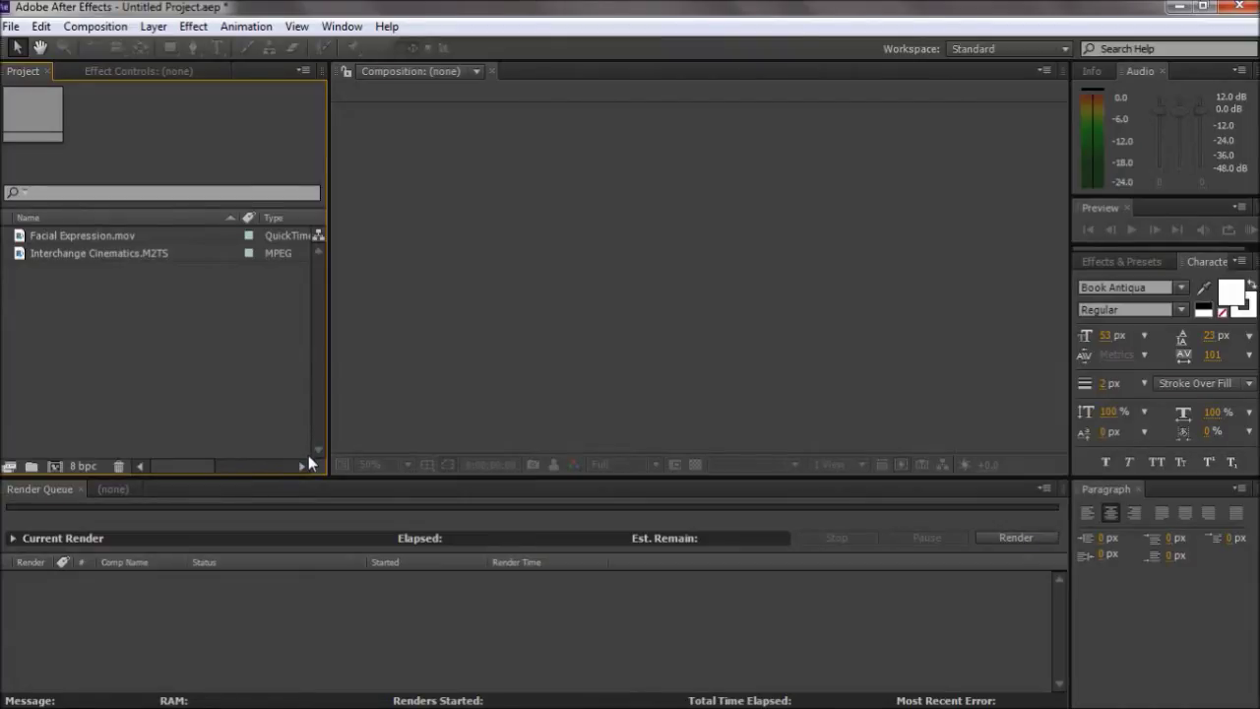
Drop Facial Expression.mov onto the new-composition button to build the Facial Expression comp.
{"action": "left_click_drag", "start_coordinate": [301, 451], "coordinate": [3, 270]}
{"action": "left_click", "coordinate": [97, 232]}
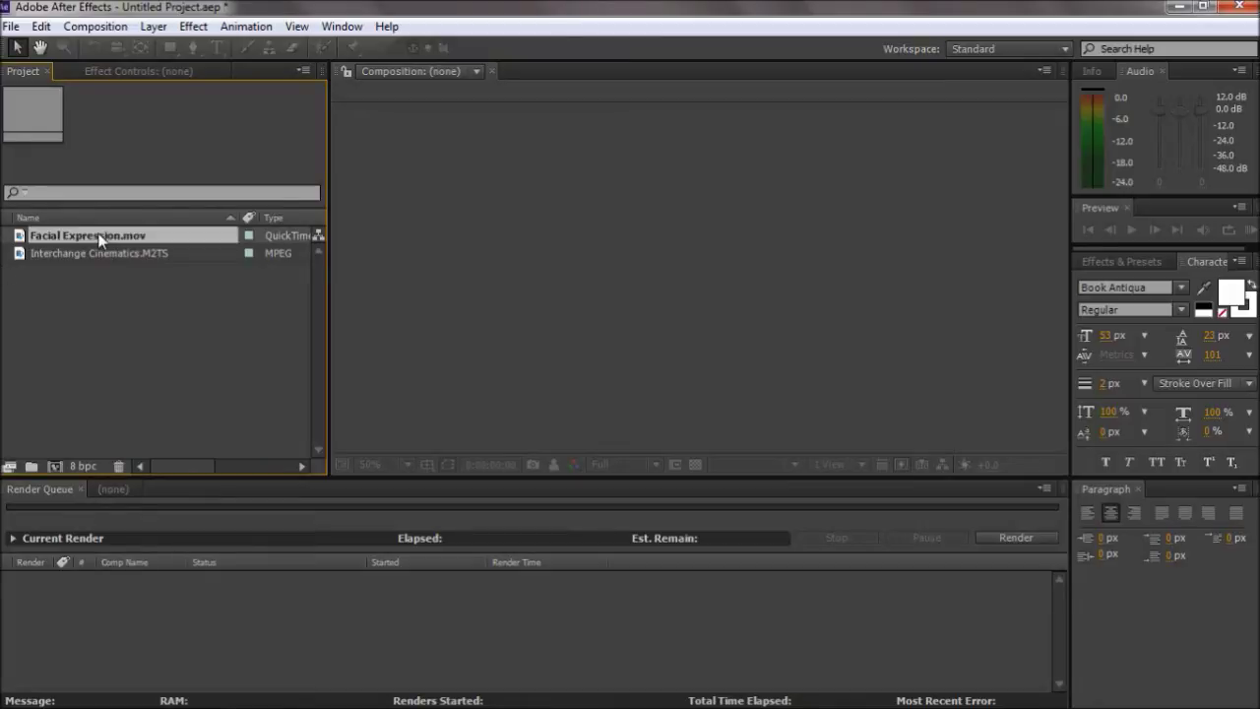
{"action": "left_click", "coordinate": [147, 328]}
{"action": "left_click", "coordinate": [110, 239]}
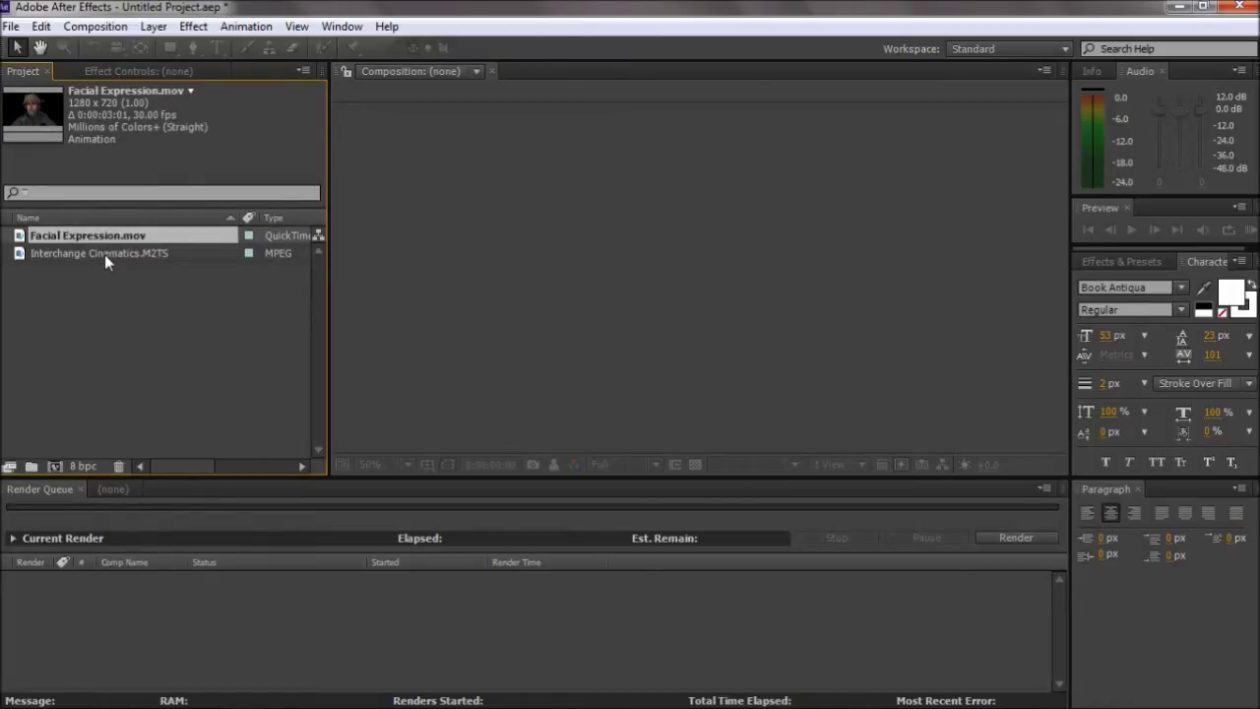
{"action": "left_click", "coordinate": [147, 336]}
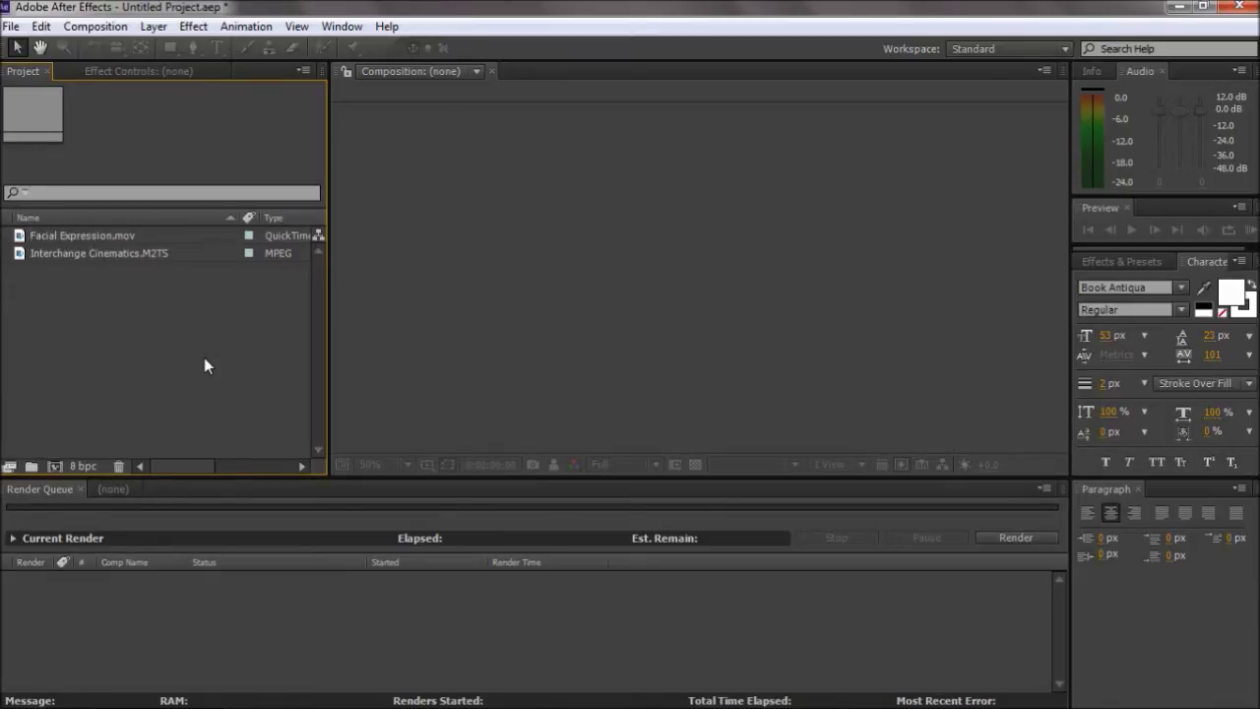
{"action": "left_click", "coordinate": [76, 242]}
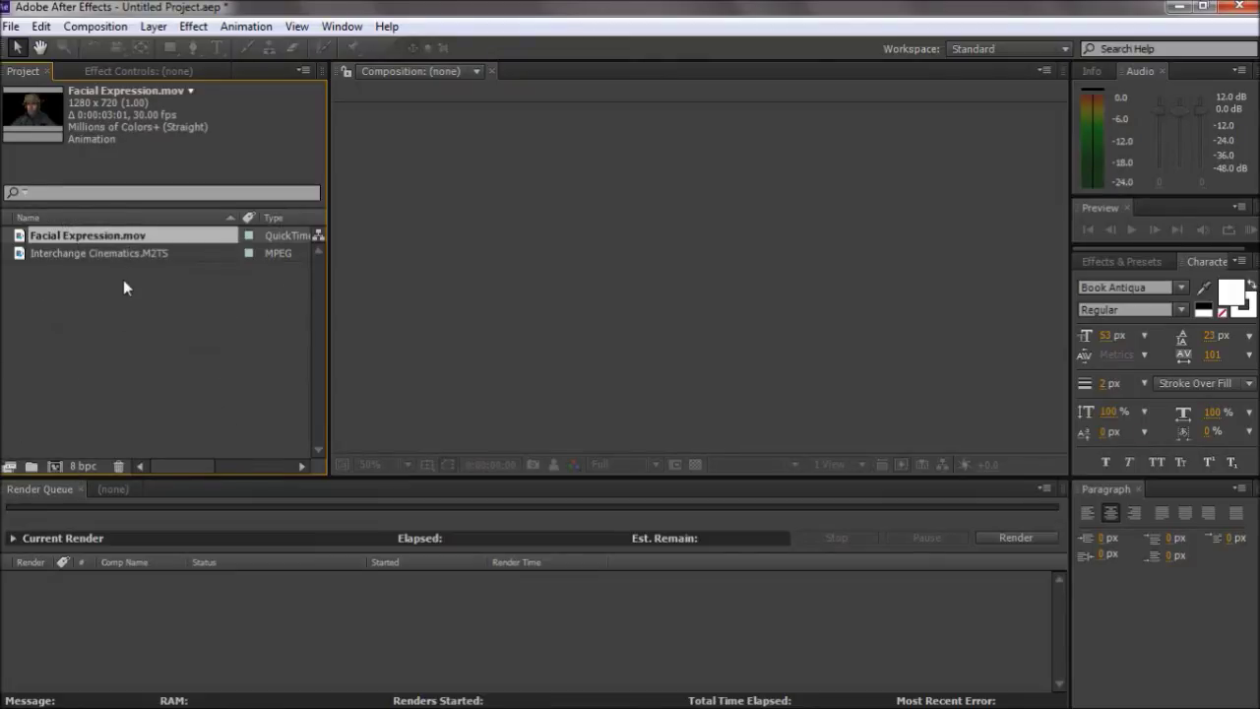
{"action": "left_click", "coordinate": [115, 258]}
{"action": "left_click", "coordinate": [51, 237]}
{"action": "left_click", "coordinate": [78, 317]}
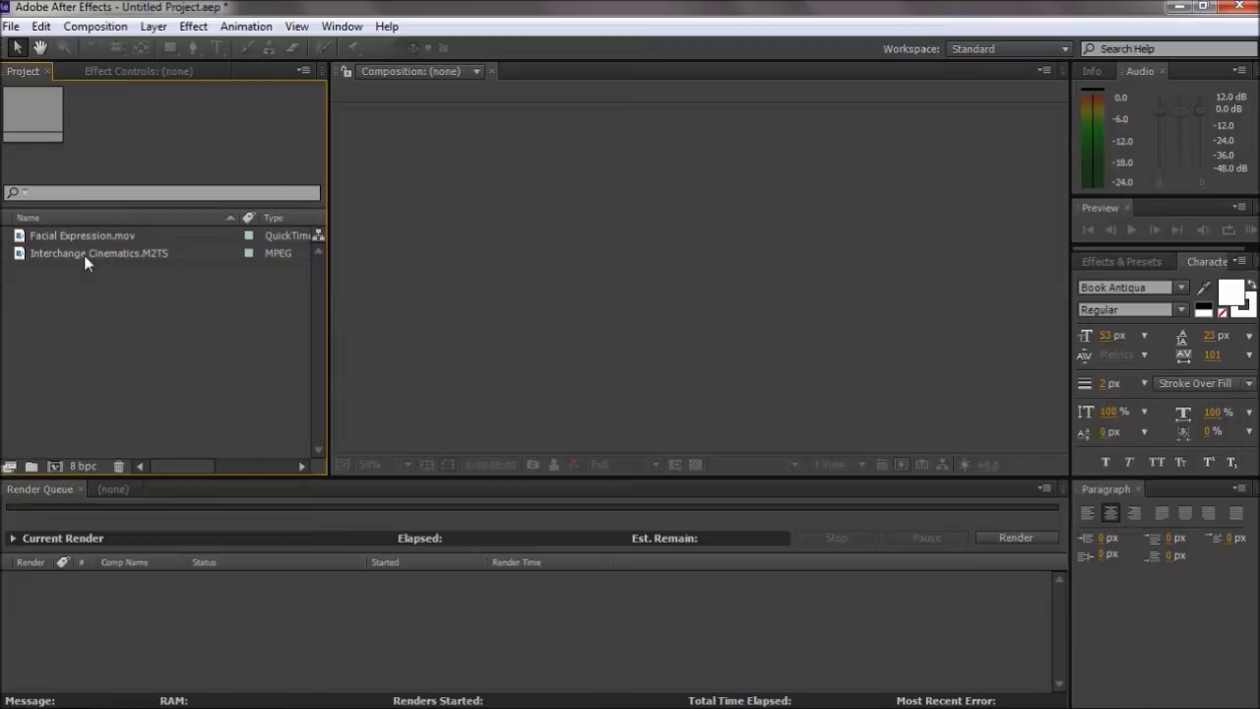
{"action": "left_click_drag", "start_coordinate": [108, 236], "coordinate": [54, 466]}
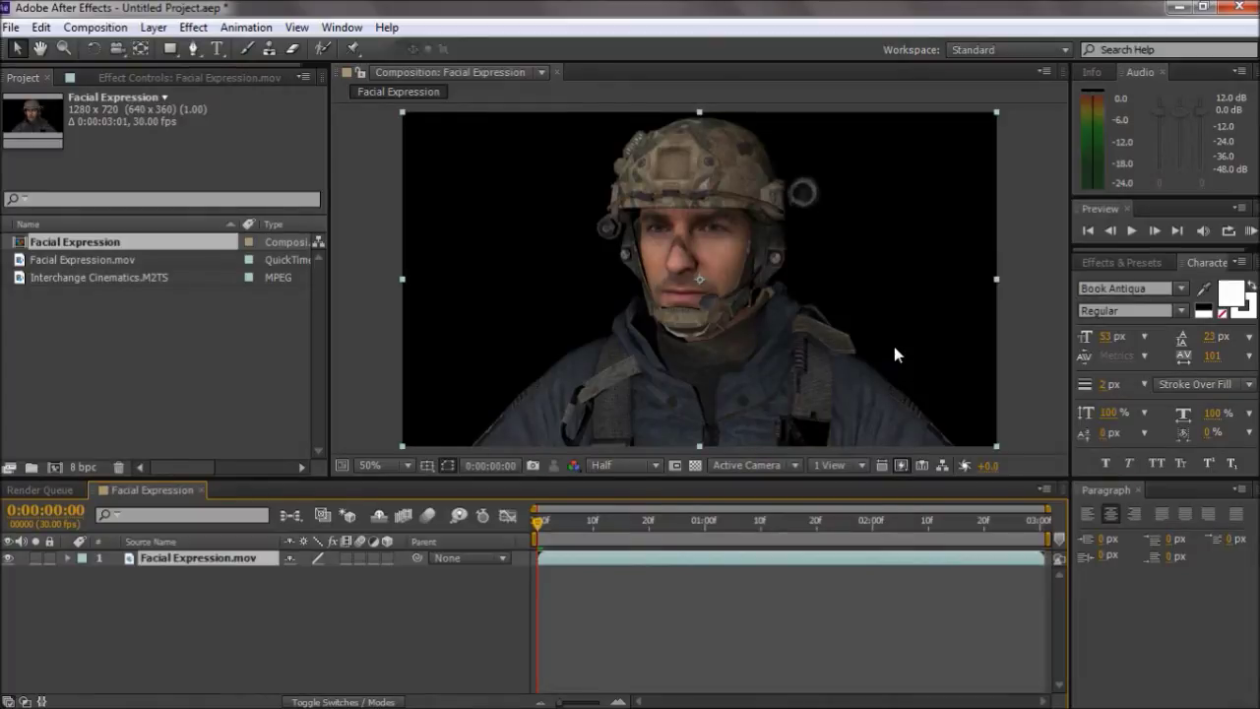
Place Interchange Cinematics.M2TS as a layer beneath the soldier and scrub the first second.
{"action": "right_click", "coordinate": [737, 247]}
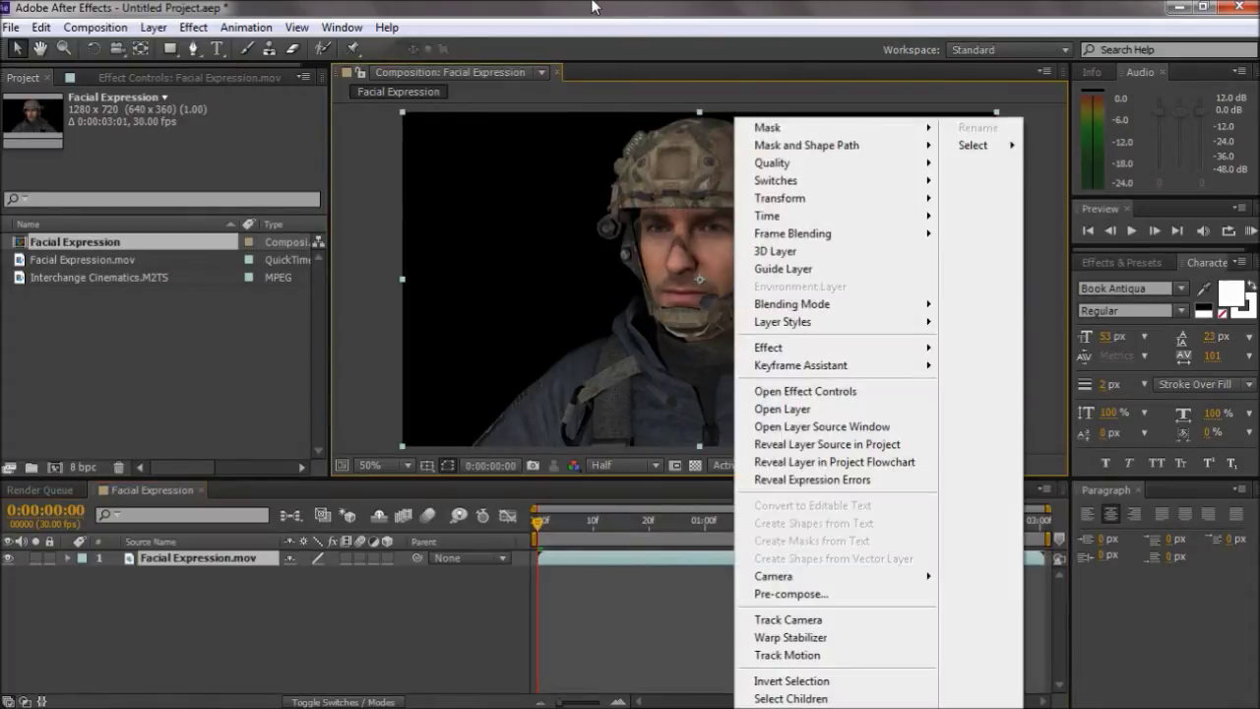
{"action": "left_click", "coordinate": [594, 8]}
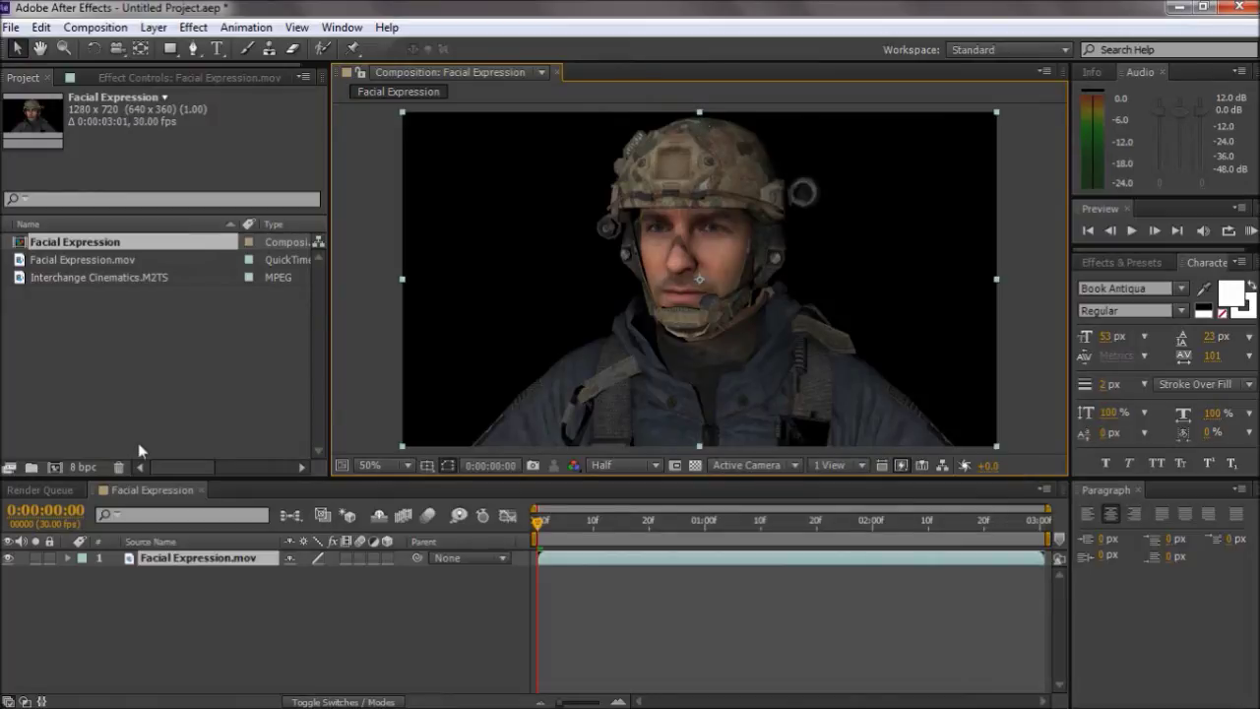
{"action": "left_click_drag", "start_coordinate": [94, 277], "coordinate": [218, 615]}
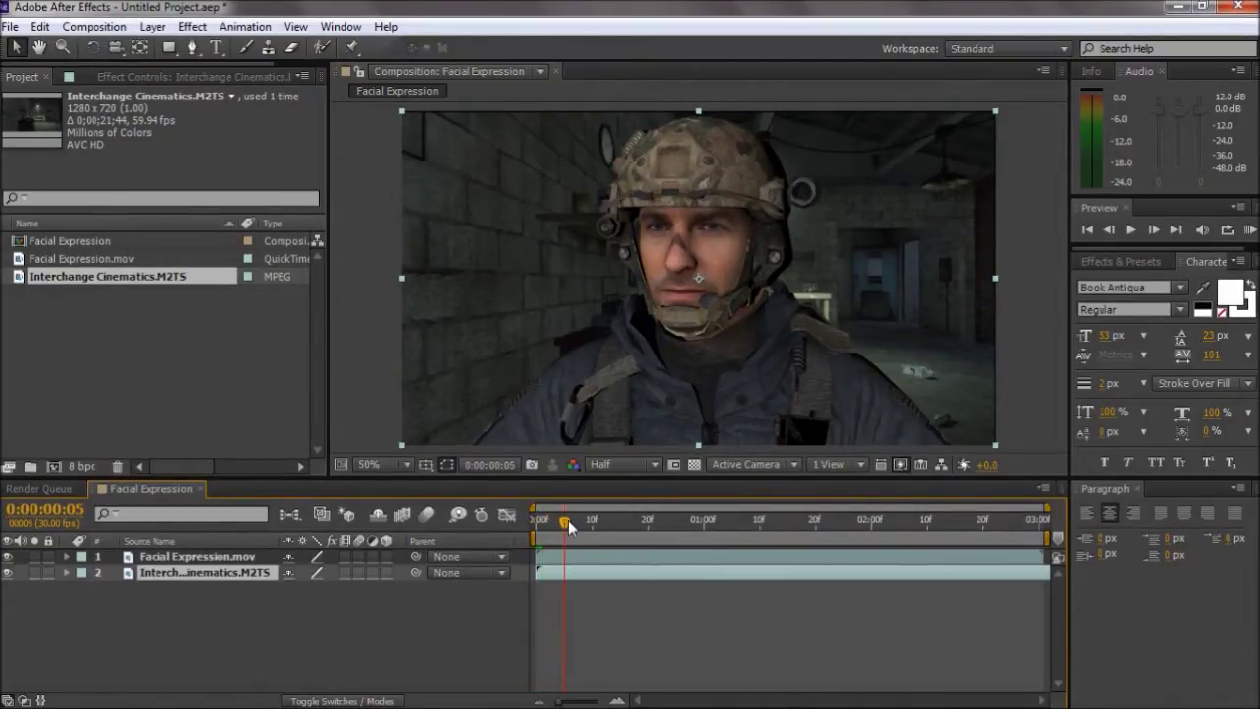
{"action": "left_click_drag", "start_coordinate": [568, 520], "coordinate": [626, 527]}
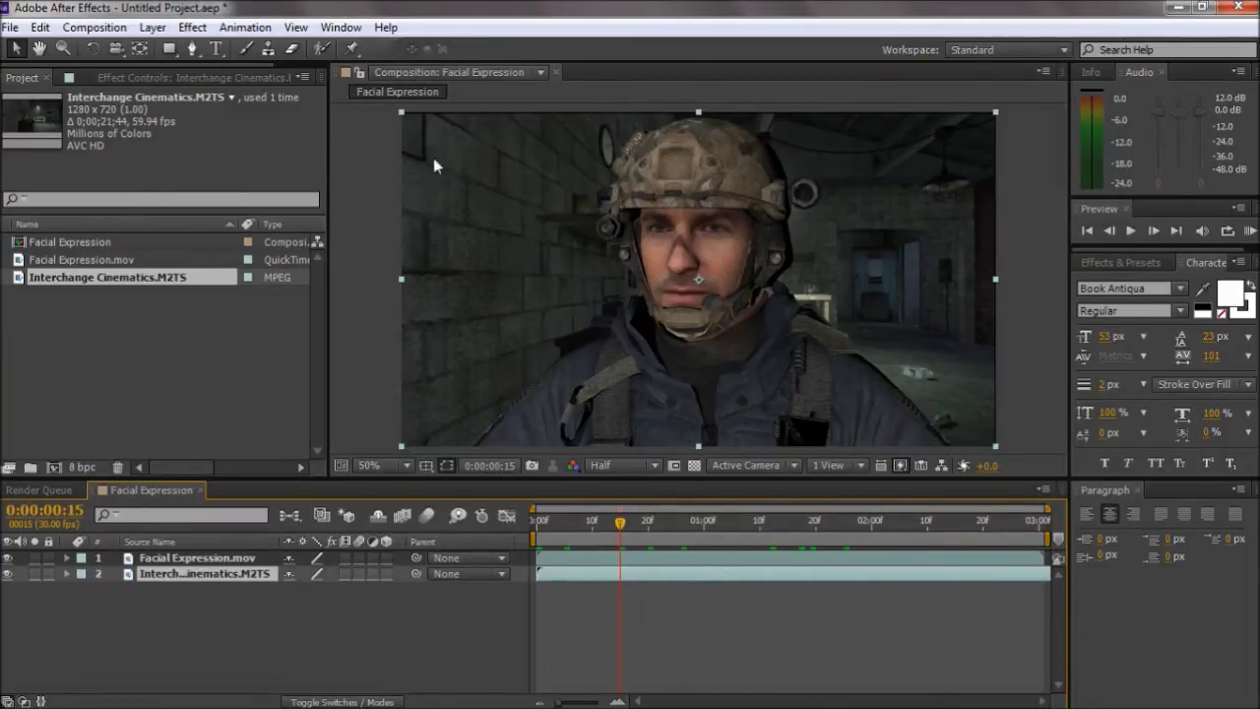
Toggle the Interchange Cinematics layer's visibility to compare it against the soldier.
{"action": "left_click", "coordinate": [164, 387]}
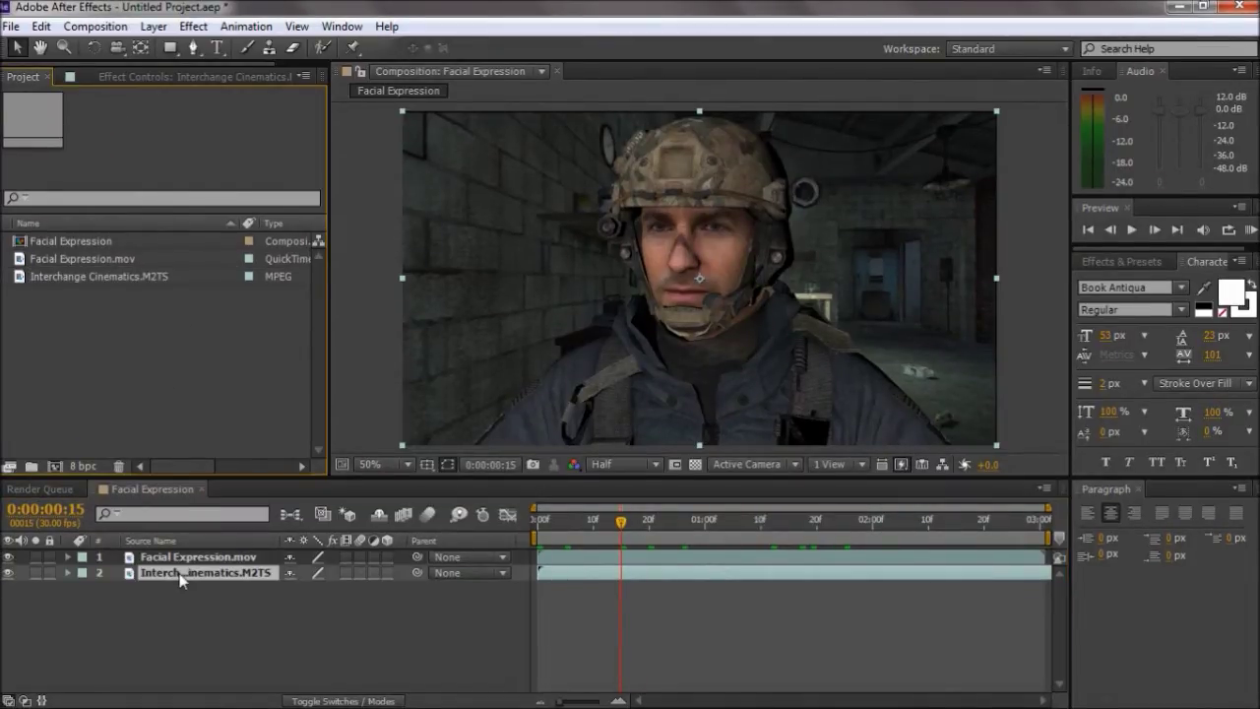
{"action": "left_click", "coordinate": [183, 614]}
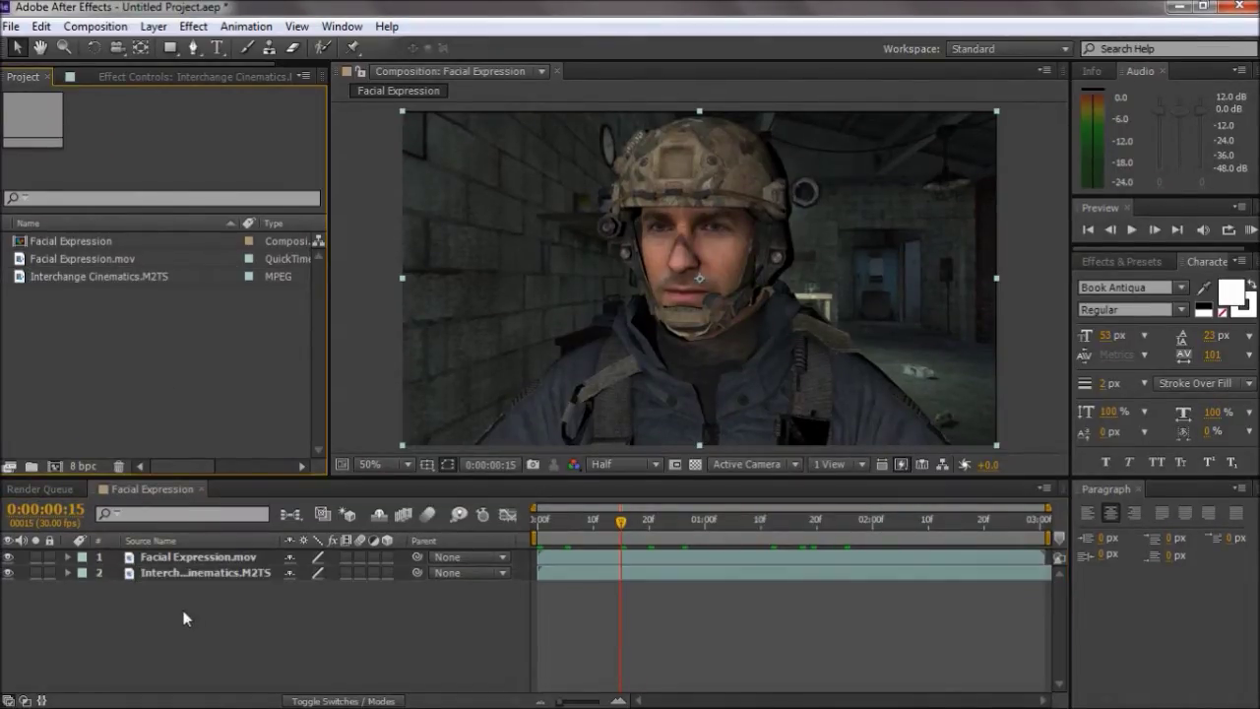
{"action": "left_click", "coordinate": [8, 573]}
{"action": "left_click", "coordinate": [218, 557]}
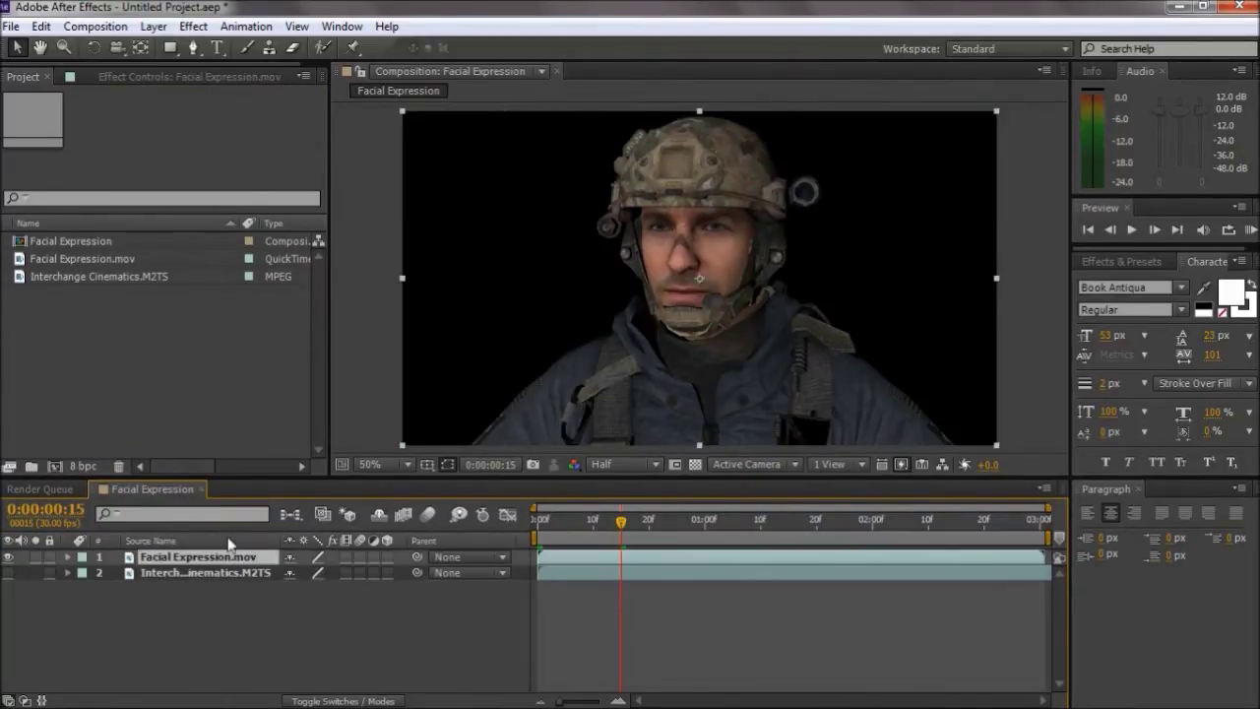
{"action": "left_click", "coordinate": [163, 574]}
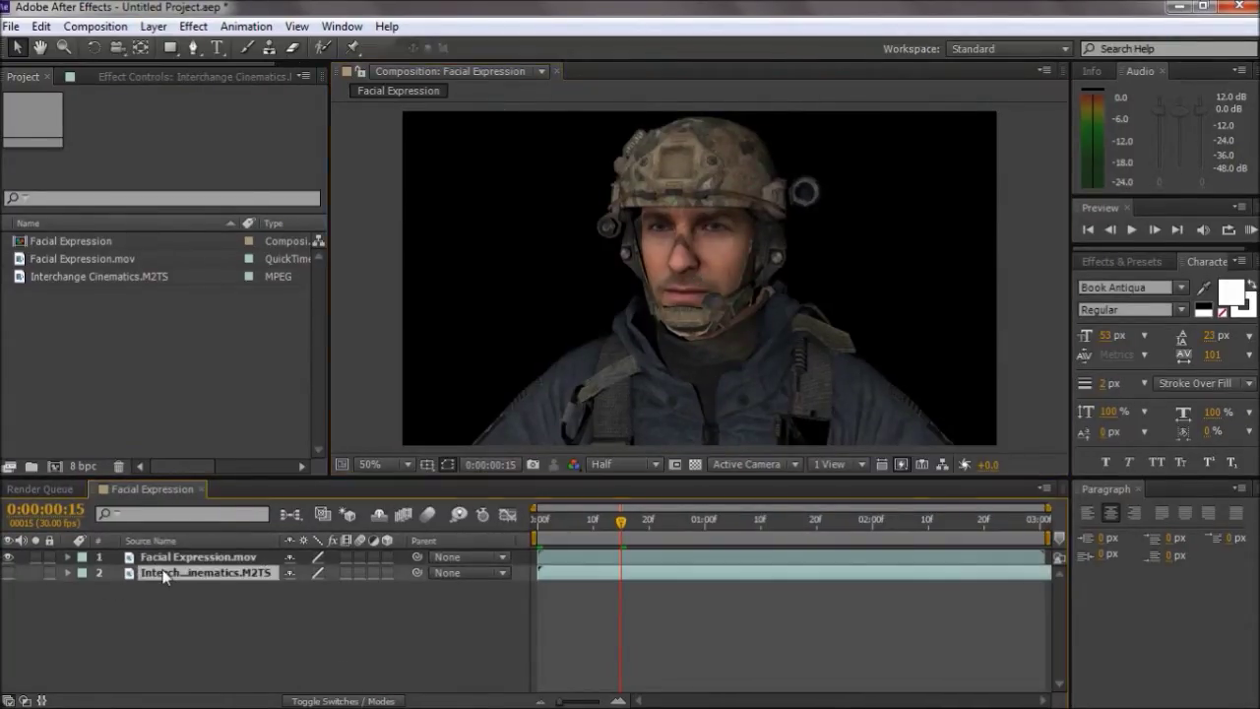
{"action": "left_click", "coordinate": [9, 573]}
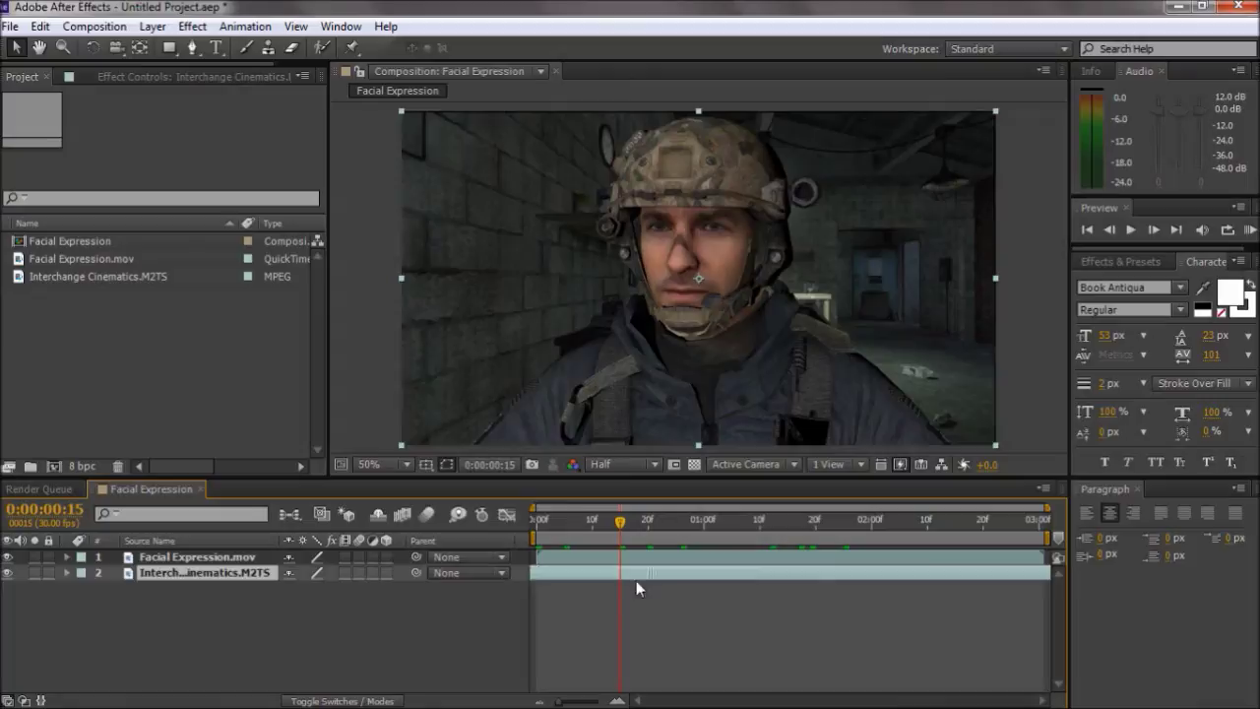
Slip the background footage to a later section, checking it with the soldier hidden.
{"action": "left_click_drag", "start_coordinate": [636, 581], "coordinate": [897, 577]}
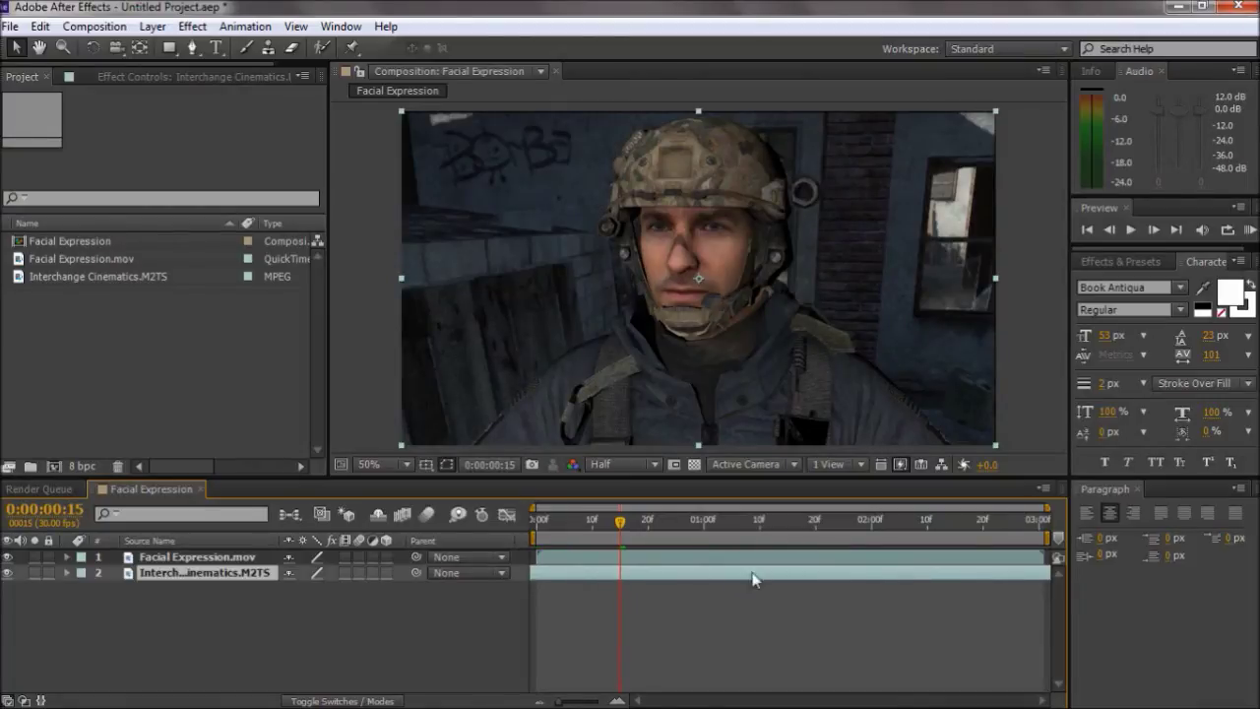
{"action": "left_click_drag", "start_coordinate": [753, 579], "coordinate": [937, 579]}
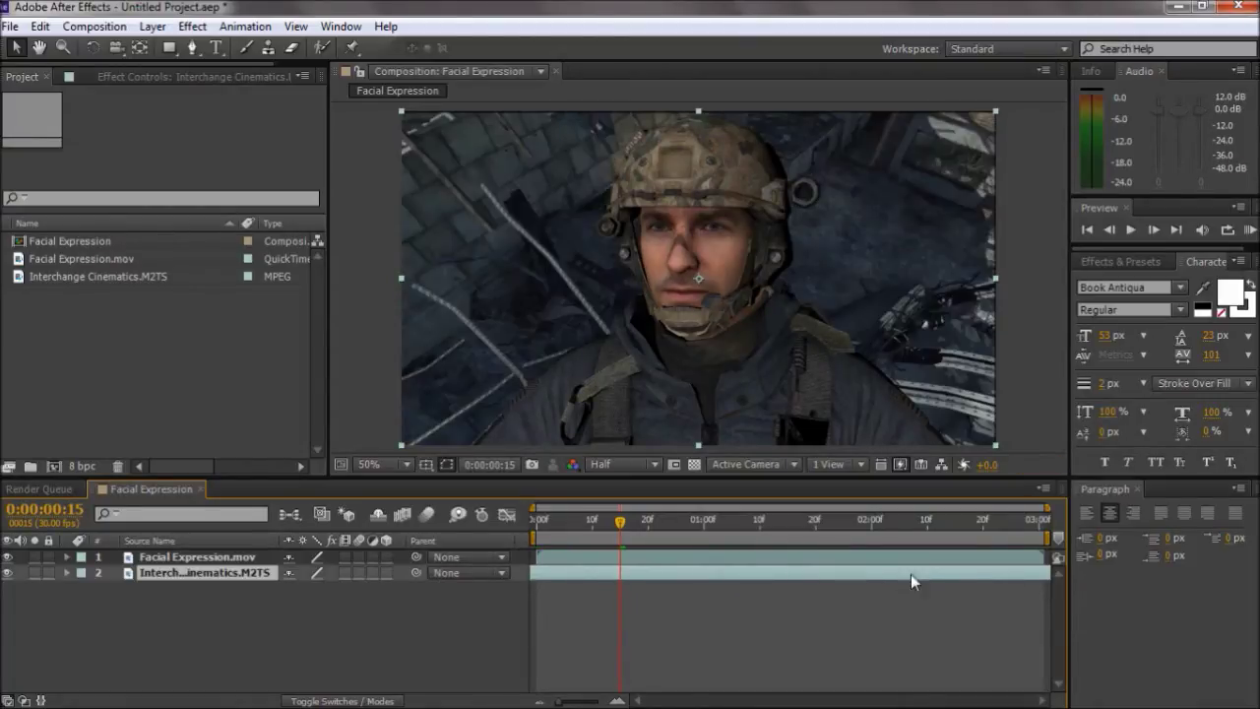
{"action": "left_click_drag", "start_coordinate": [526, 577], "coordinate": [774, 581]}
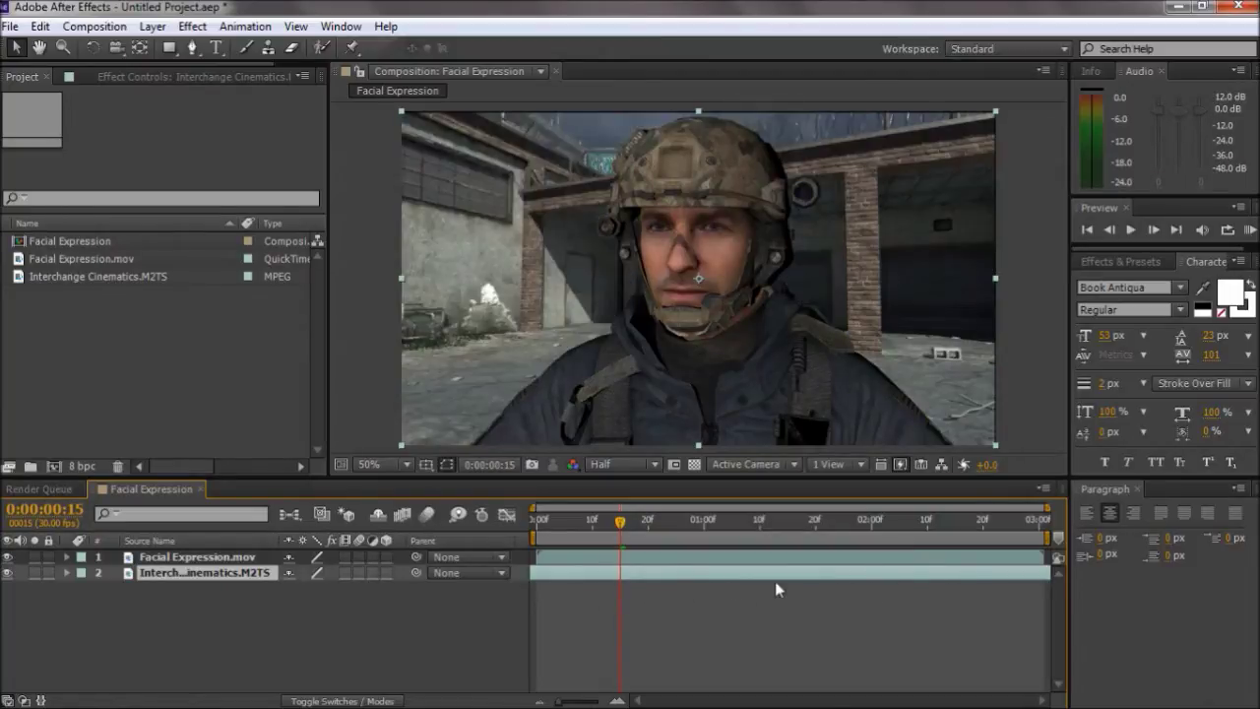
{"action": "left_click", "coordinate": [8, 556]}
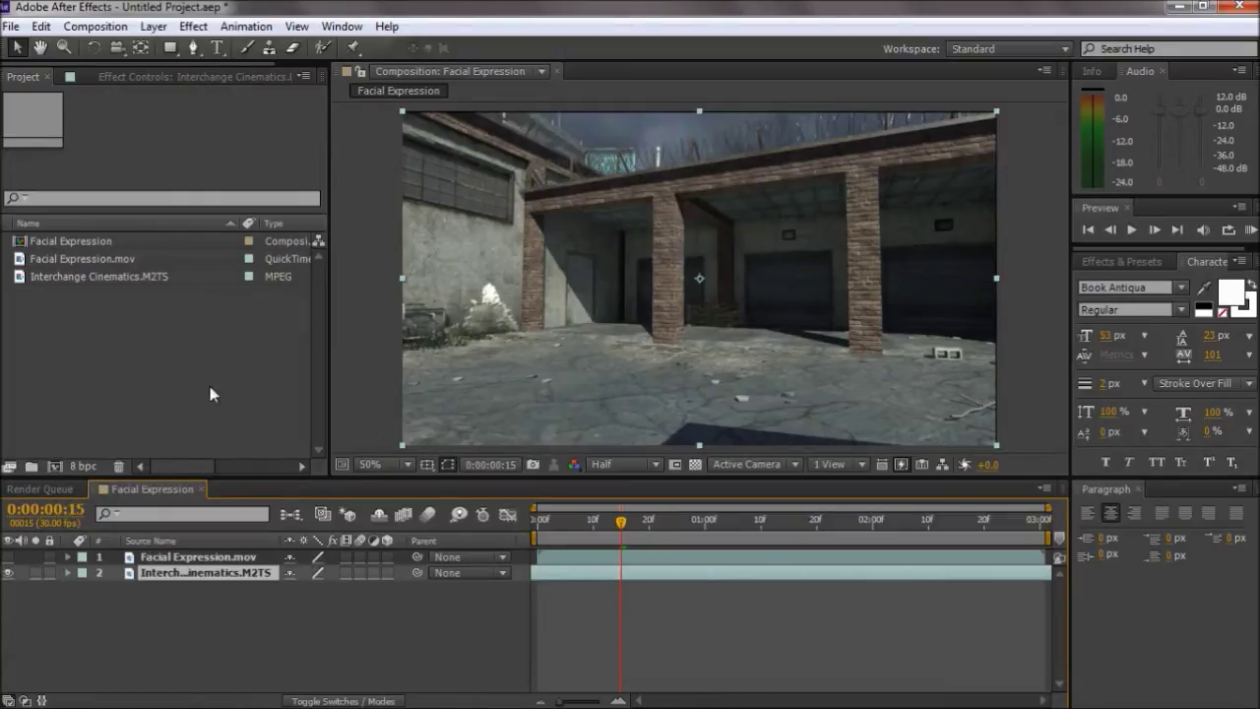
{"action": "left_click", "coordinate": [8, 557]}
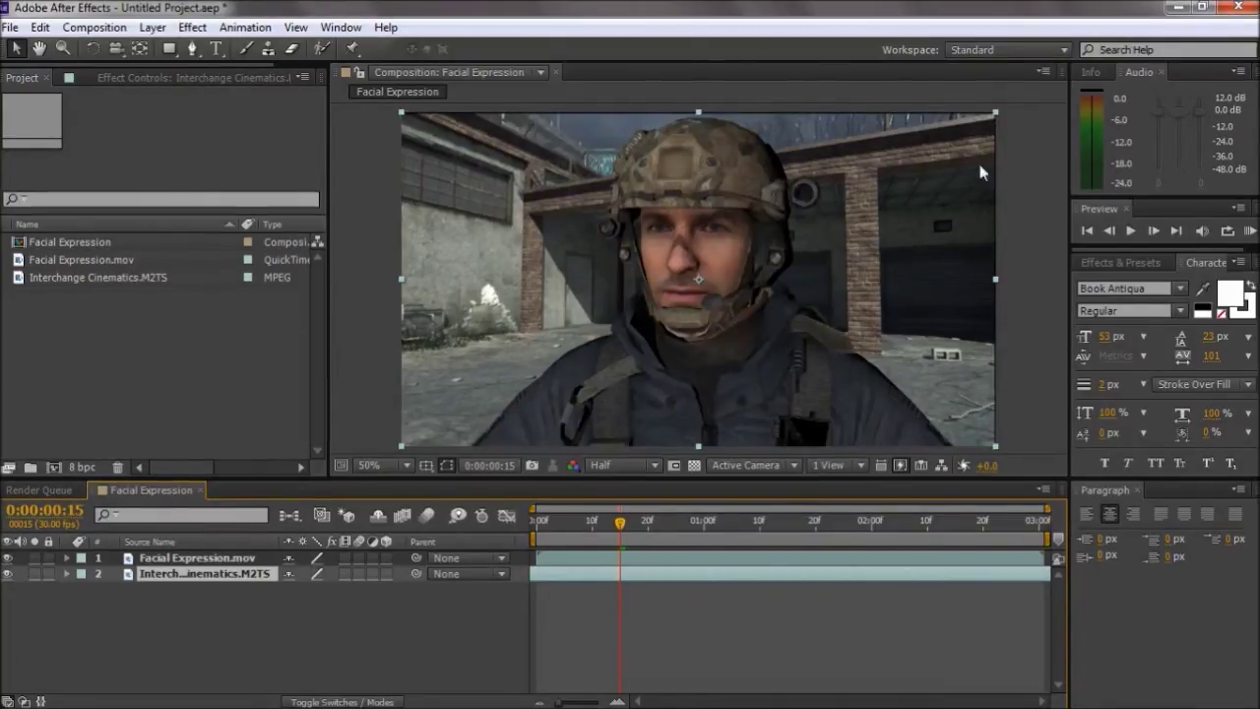
{"action": "left_click", "coordinate": [8, 557]}
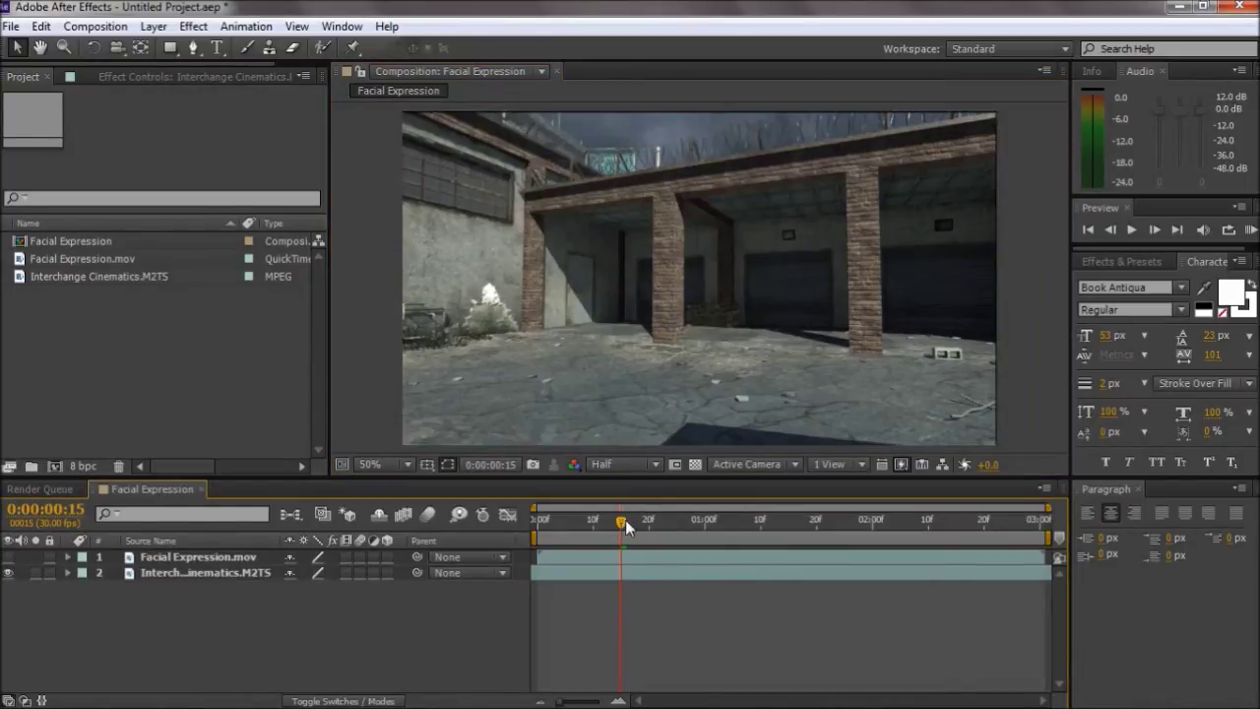
Preview the background through 0:00:02:25, then show the soldier over the warehouse doors.
{"action": "left_click_drag", "start_coordinate": [625, 519], "coordinate": [830, 521]}
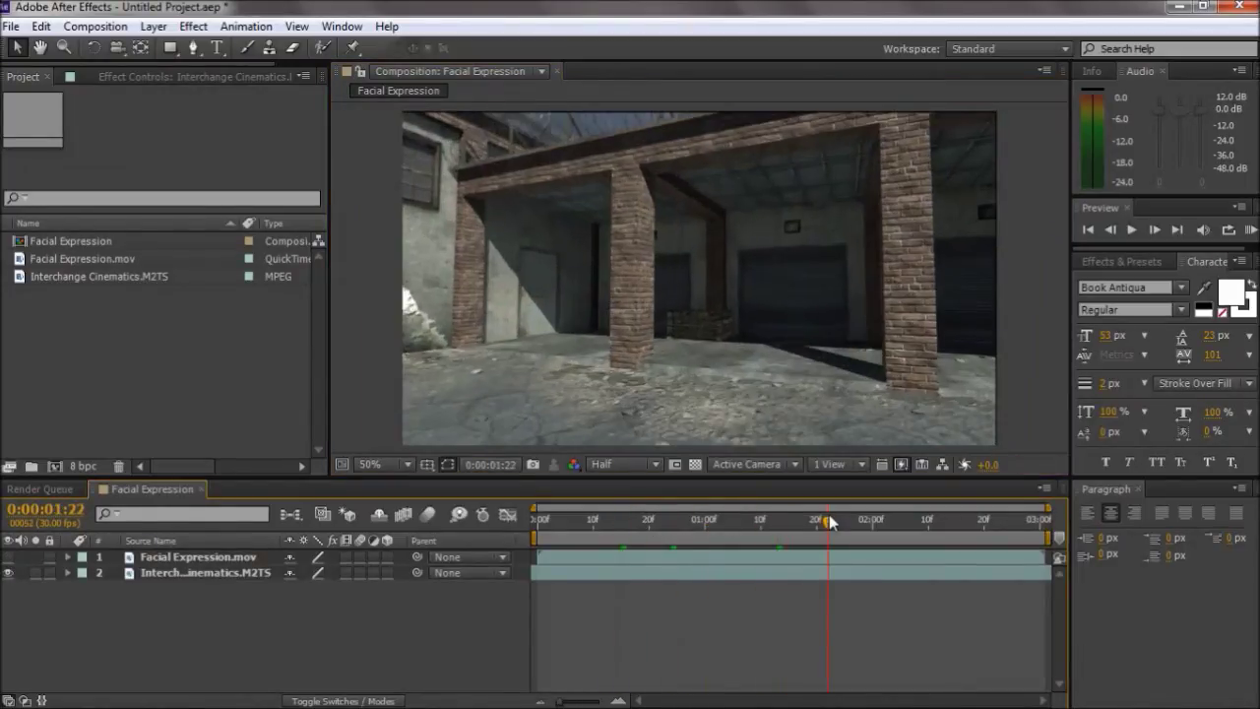
{"action": "left_click", "coordinate": [8, 557]}
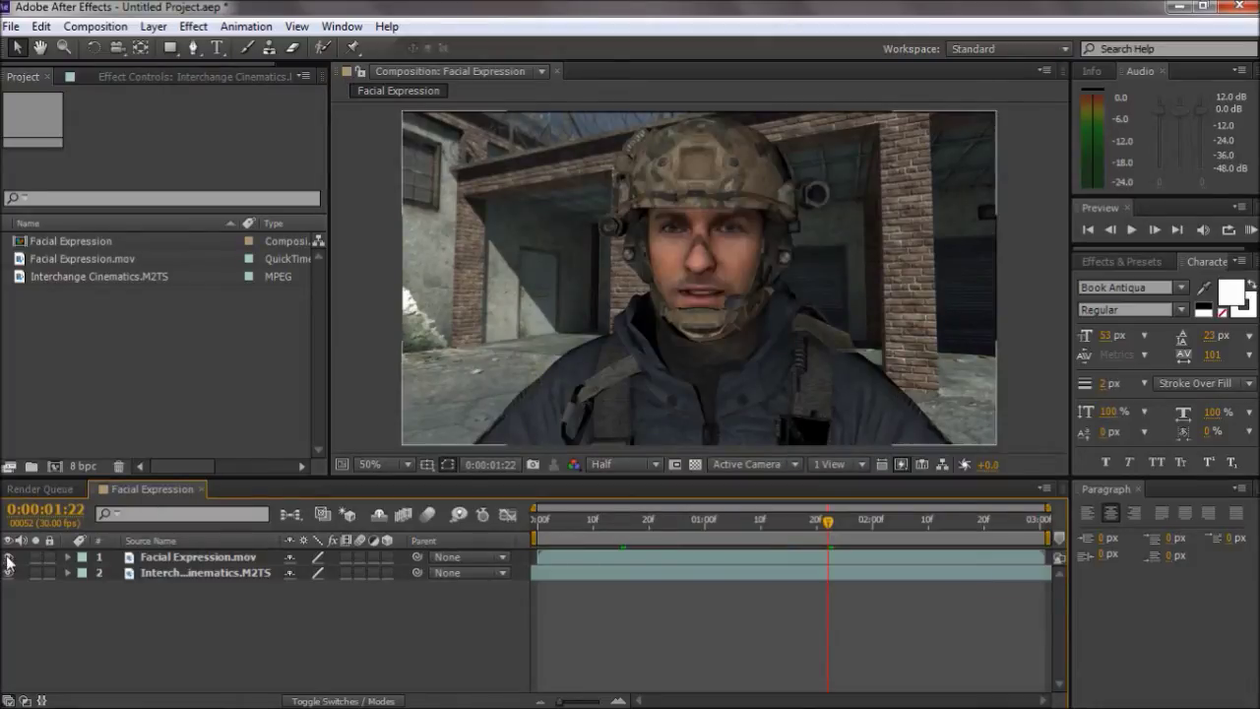
{"action": "left_click", "coordinate": [8, 557]}
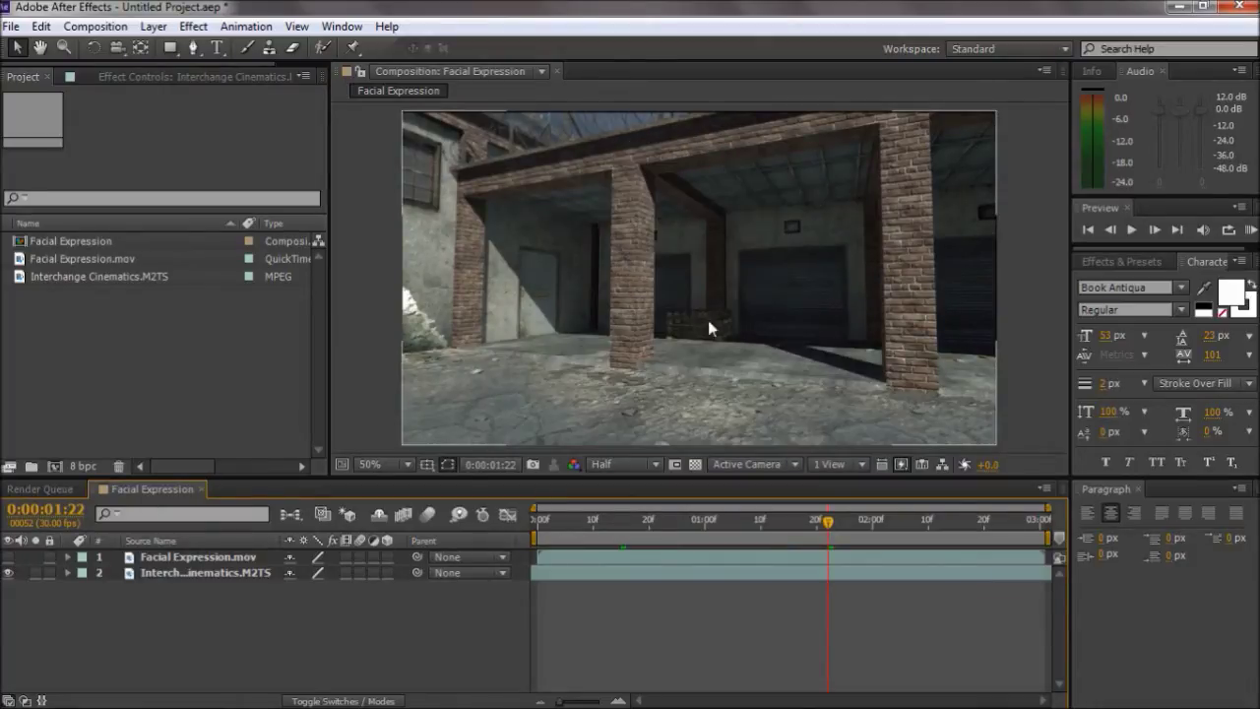
{"action": "left_click", "coordinate": [727, 520]}
{"action": "left_click_drag", "start_coordinate": [729, 528], "coordinate": [1011, 522]}
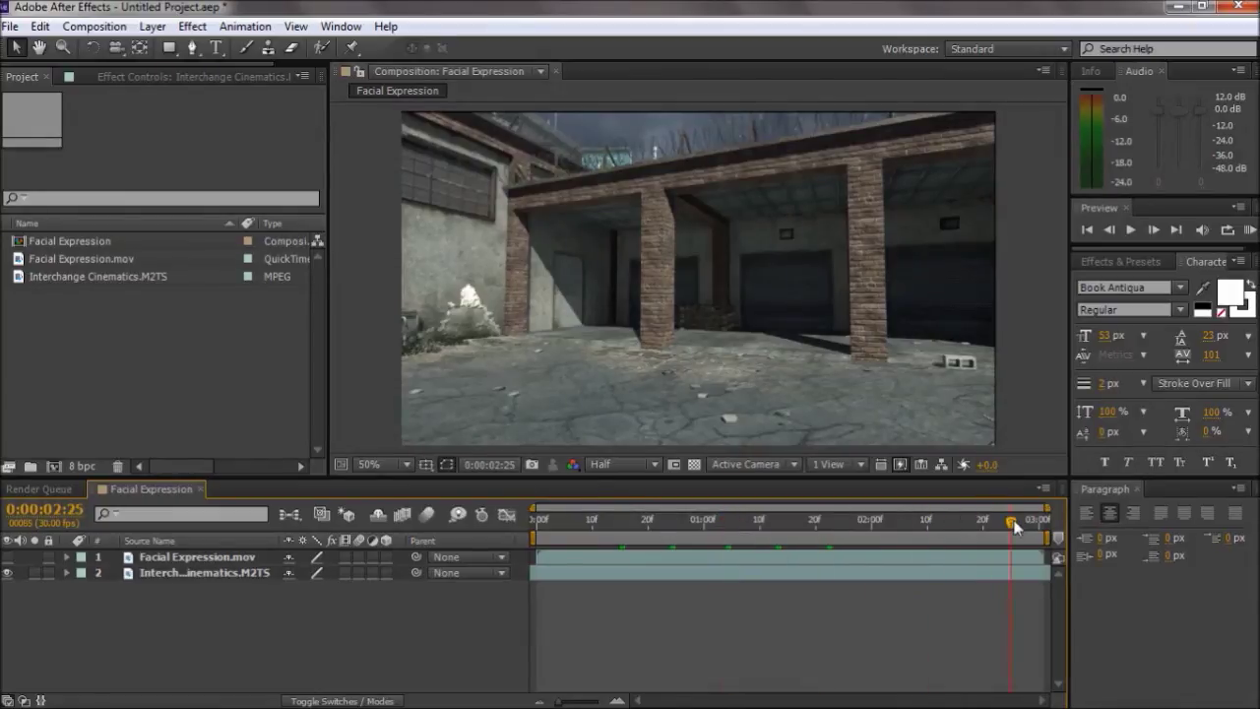
{"action": "left_click", "coordinate": [695, 569]}
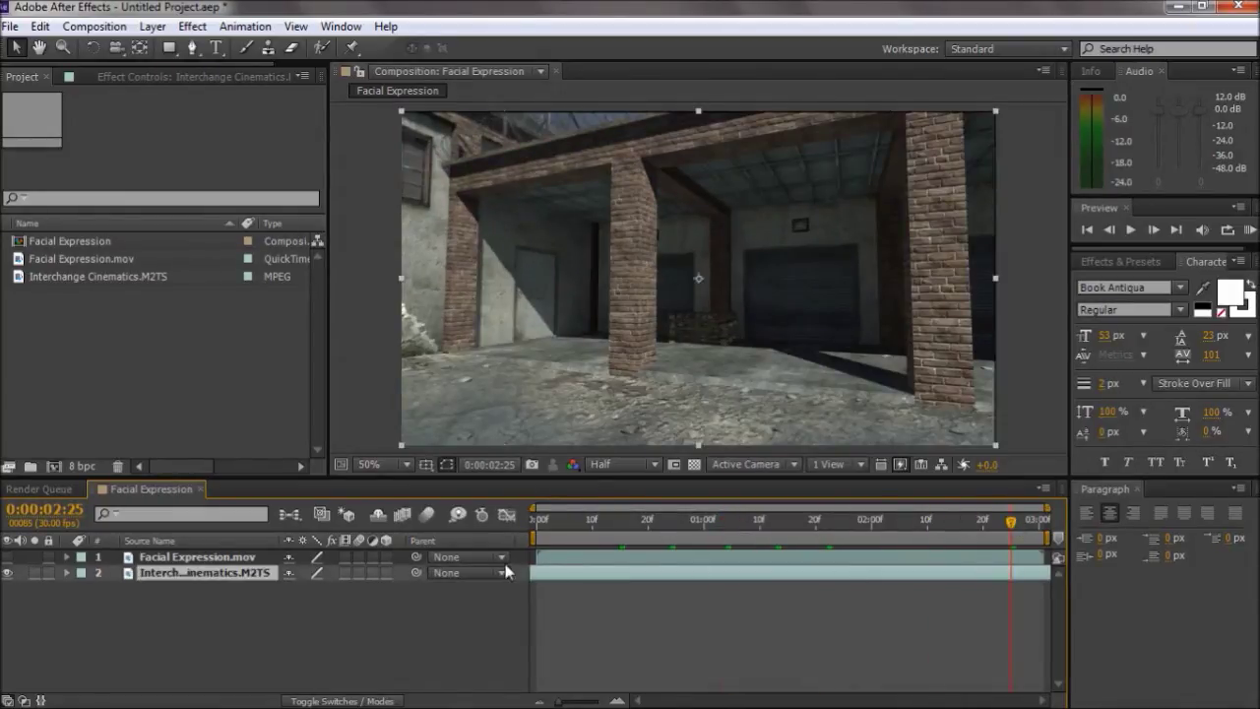
{"action": "left_click", "coordinate": [6, 556]}
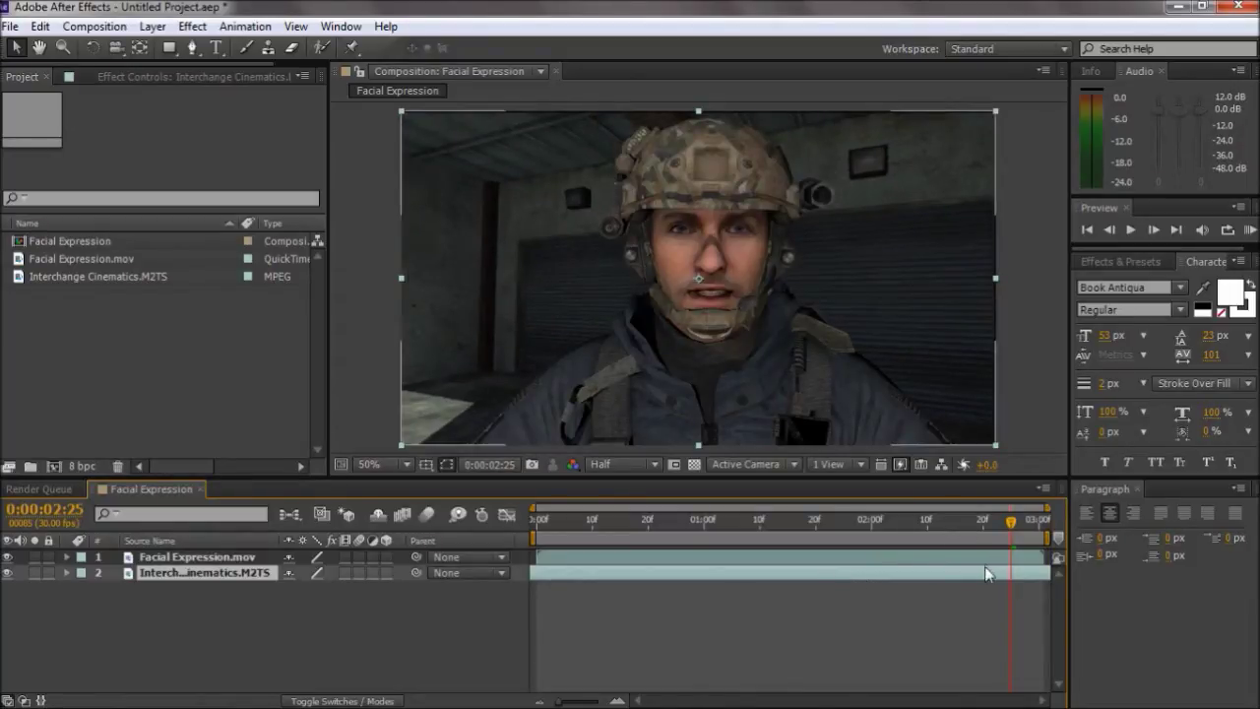
Freeze the background clip on its current frame, collapse it, and play a preview from 0:00:00:09.
{"action": "left_click", "coordinate": [153, 26]}
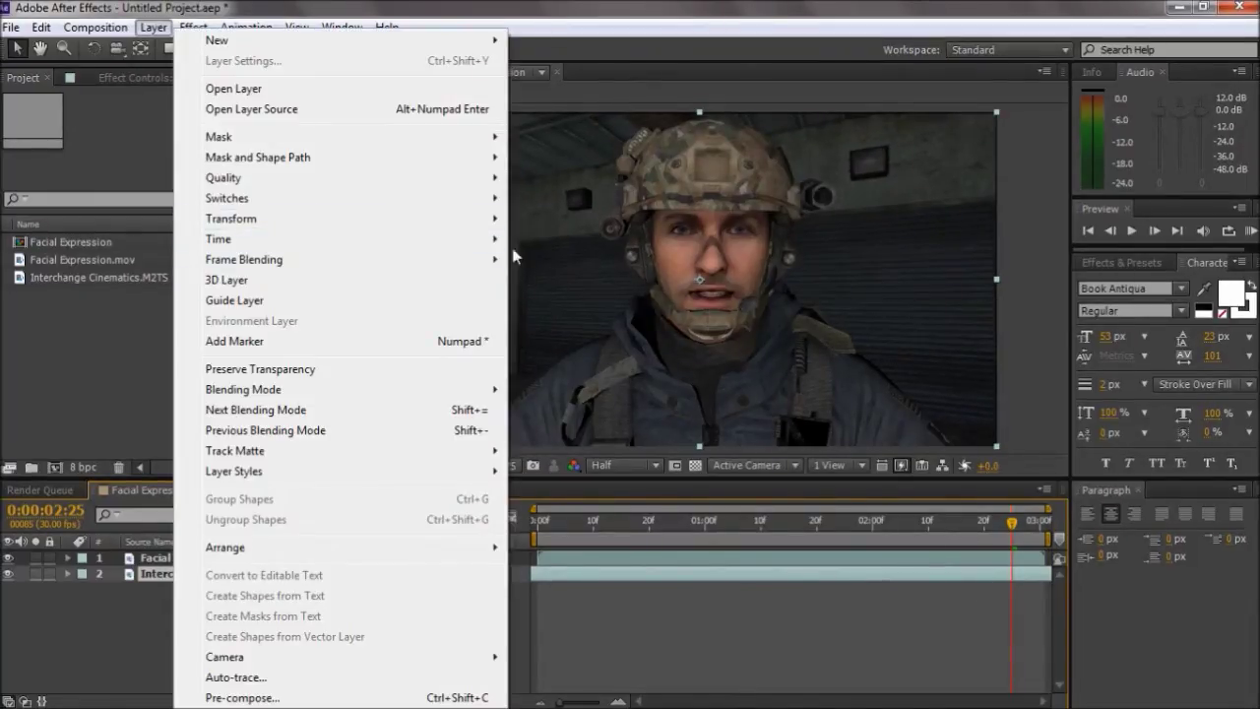
{"action": "mouse_move", "coordinate": [394, 240]}
{"action": "left_click", "coordinate": [569, 300]}
{"action": "left_click", "coordinate": [1013, 340]}
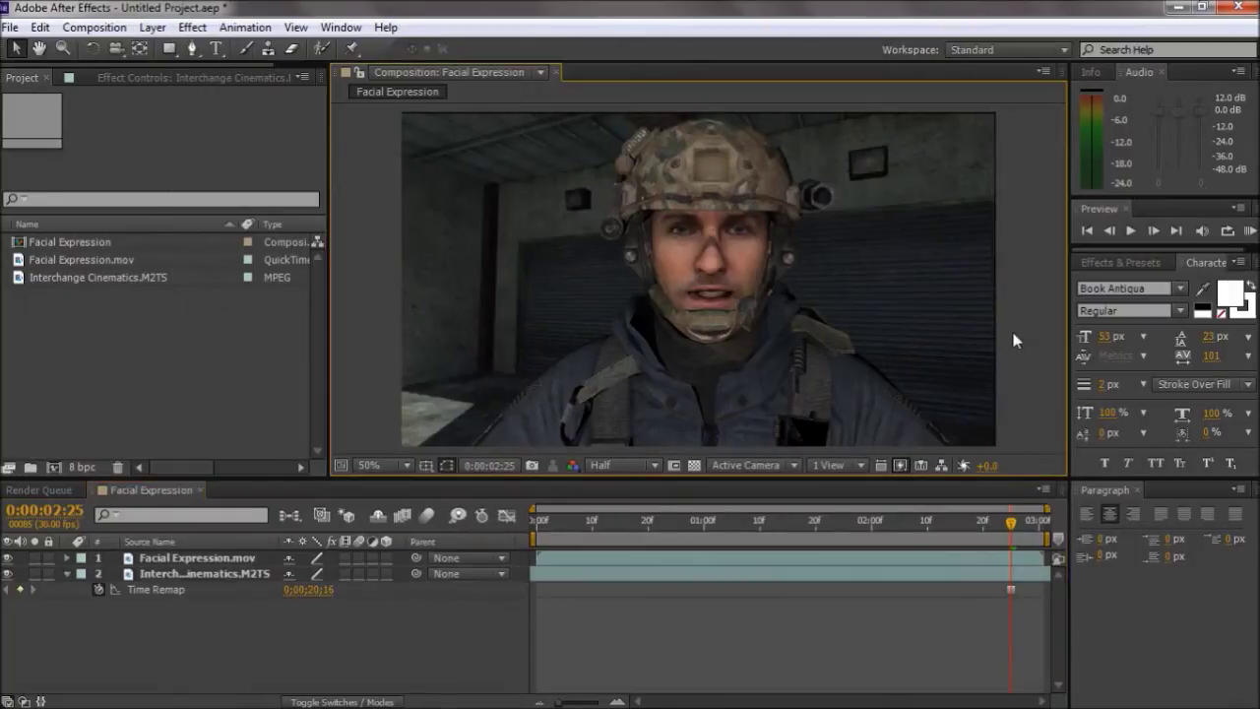
{"action": "left_click", "coordinate": [67, 573]}
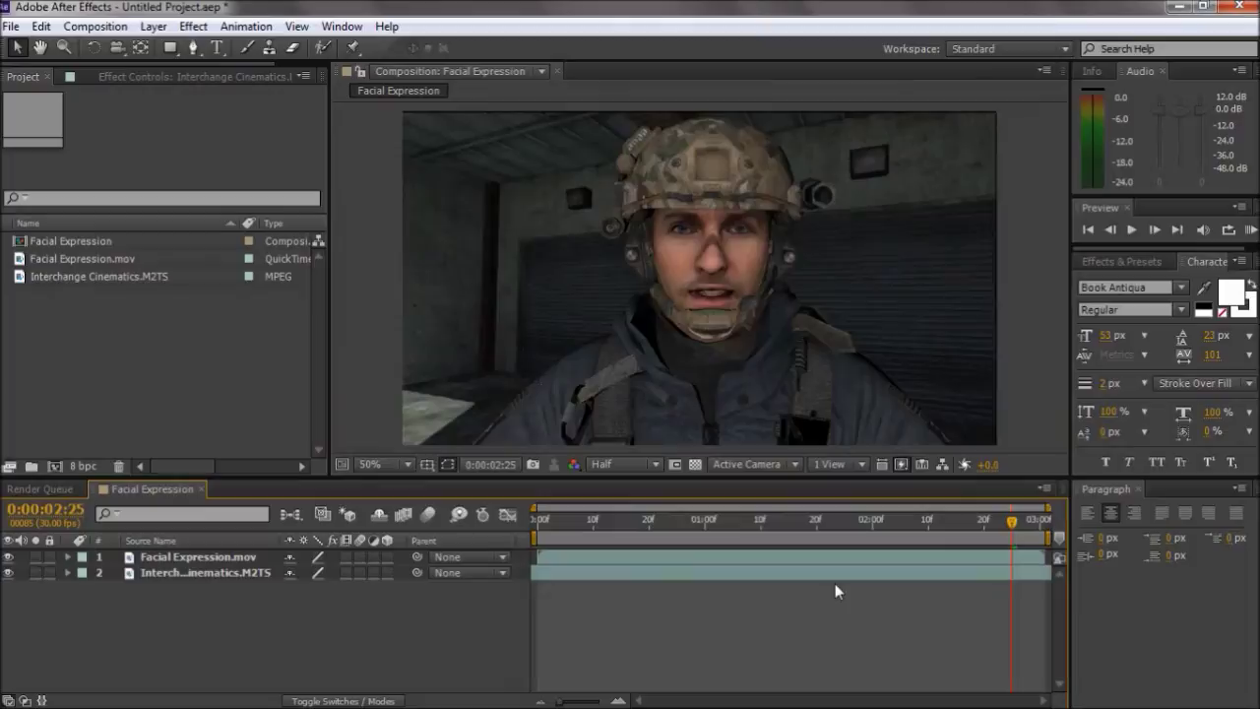
{"action": "mouse_move", "coordinate": [848, 527]}
{"action": "left_mouse_down"}
{"action": "mouse_move", "coordinate": [588, 535]}
{"action": "mouse_move", "coordinate": [984, 522]}
{"action": "mouse_move", "coordinate": [871, 521]}
{"action": "left_mouse_up"}
{"action": "left_click", "coordinate": [1248, 229]}
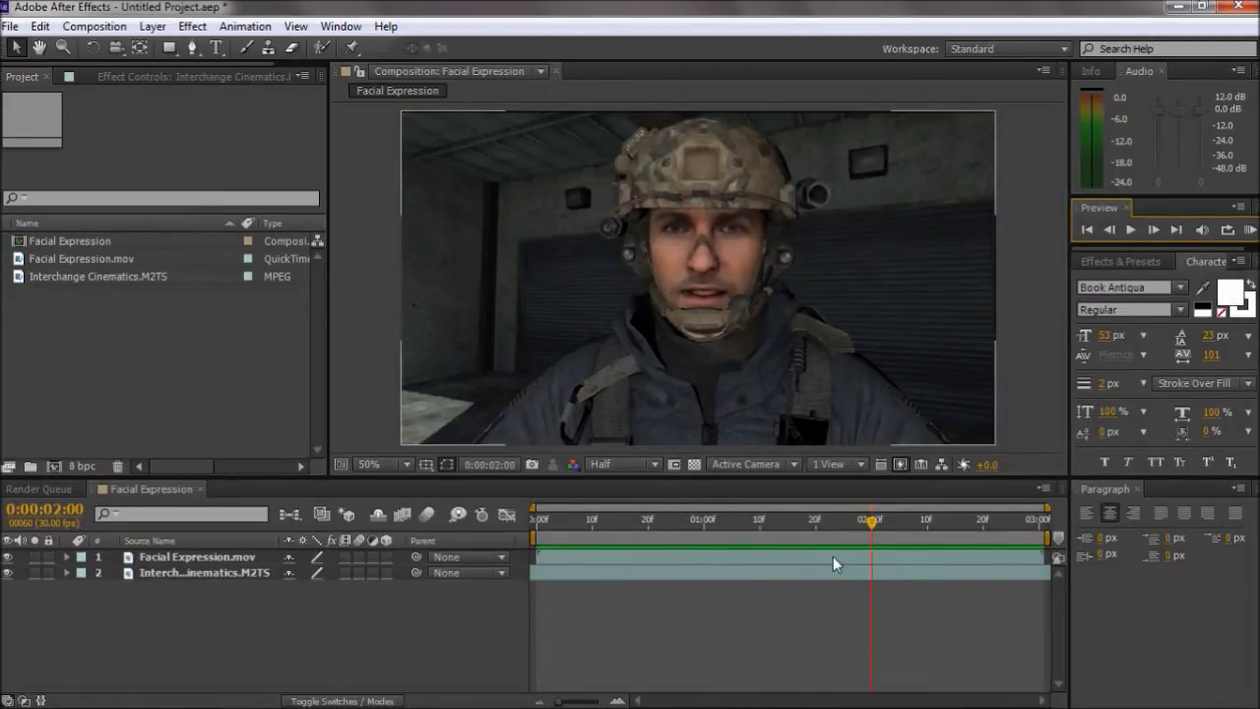
Enable time remapping on the soldier, pull the end keyframe earlier, and trim the layer's end.
{"action": "left_click", "coordinate": [833, 557]}
{"action": "left_click", "coordinate": [153, 27]}
{"action": "mouse_move", "coordinate": [344, 250]}
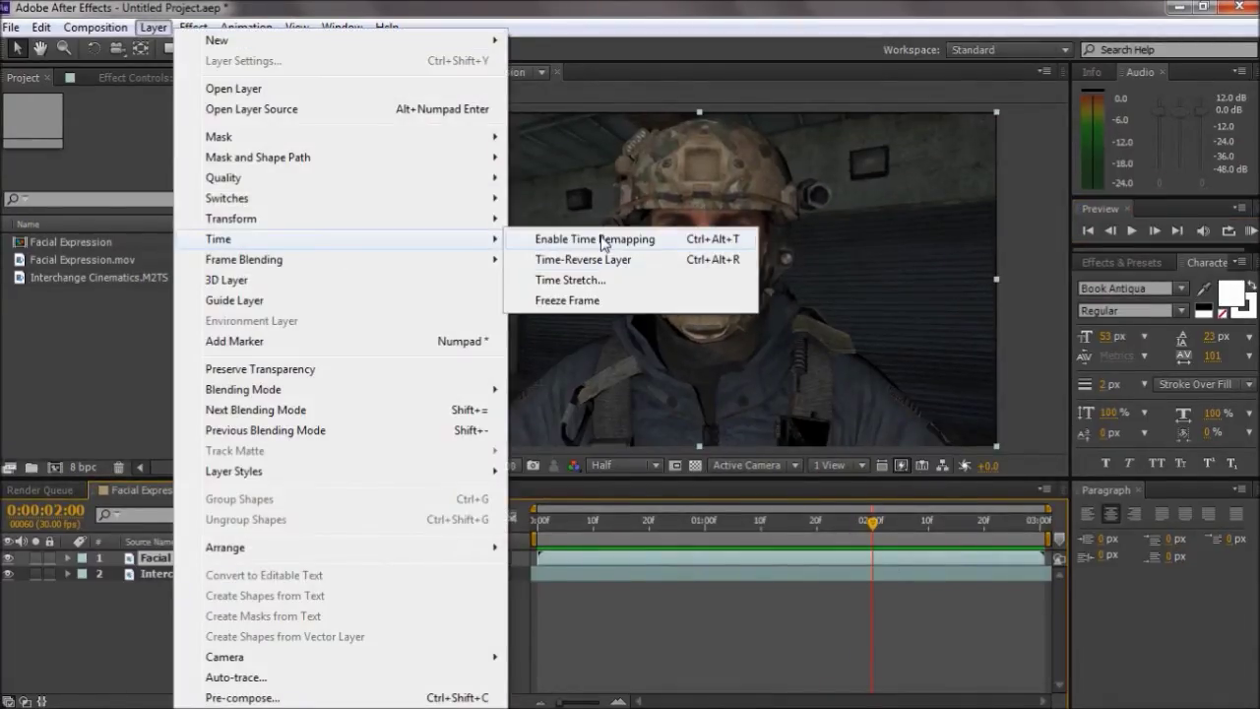
{"action": "left_click", "coordinate": [676, 245]}
{"action": "left_click_drag", "start_coordinate": [1043, 572], "coordinate": [870, 585]}
{"action": "key", "text": "alt+bracketright"}
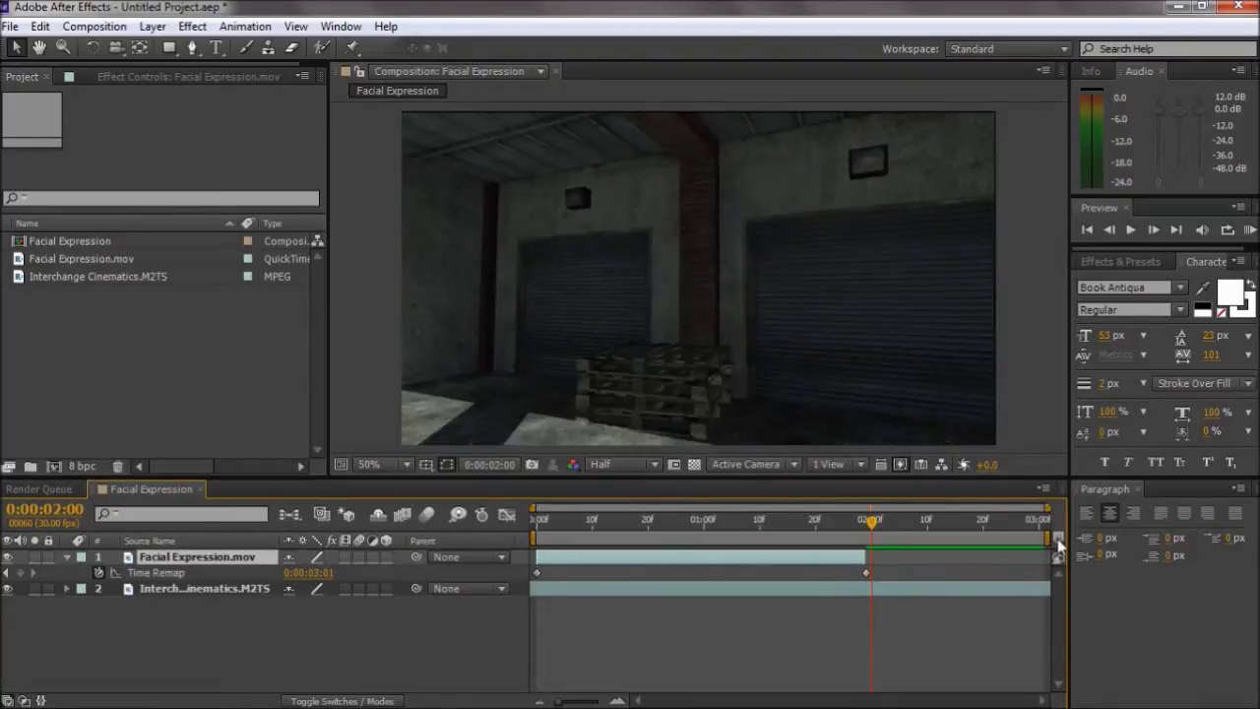
{"action": "left_click", "coordinate": [1250, 228]}
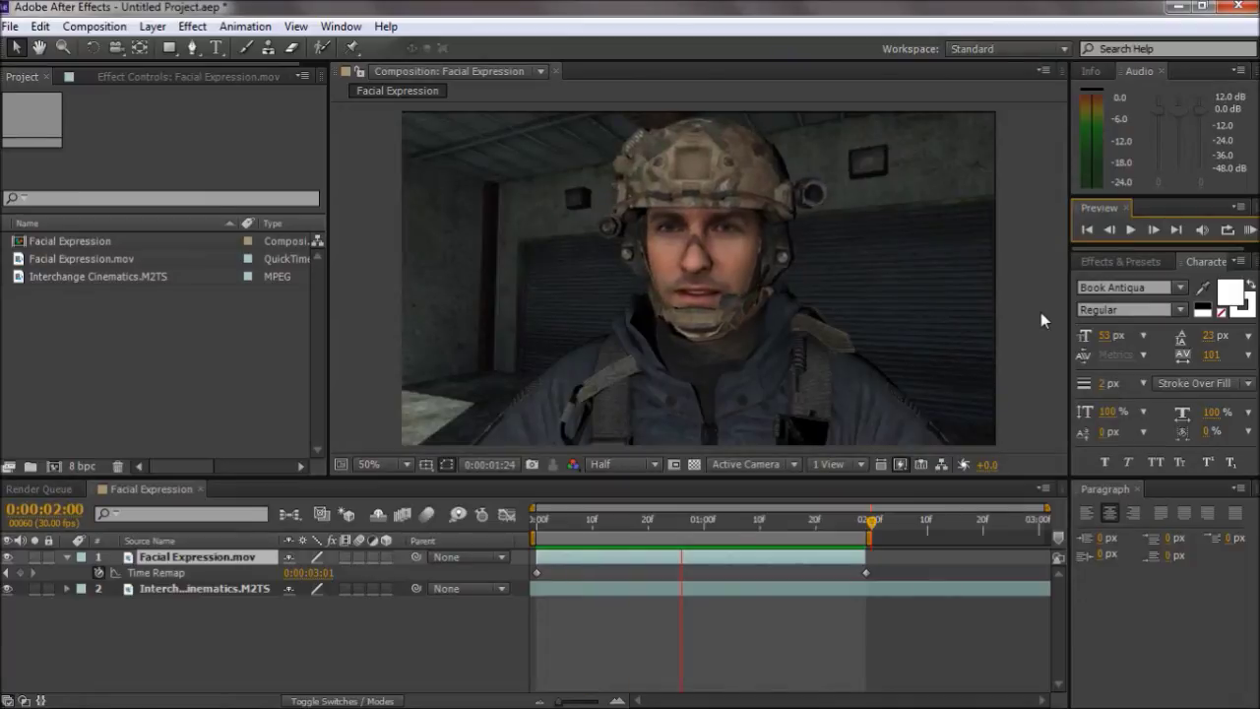
Move the end keyframe even earlier, preview again, and park the time at 0:00:00:18.
{"action": "left_click_drag", "start_coordinate": [867, 574], "coordinate": [787, 575]}
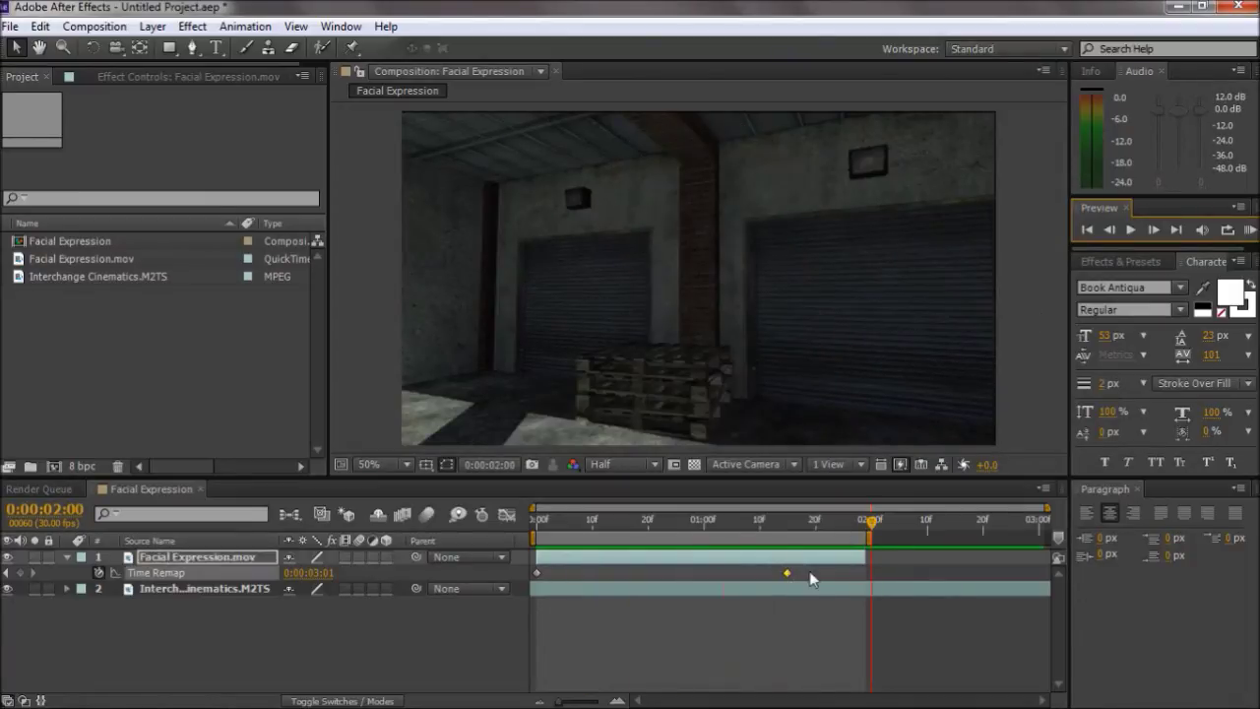
{"action": "left_click", "coordinate": [1248, 232]}
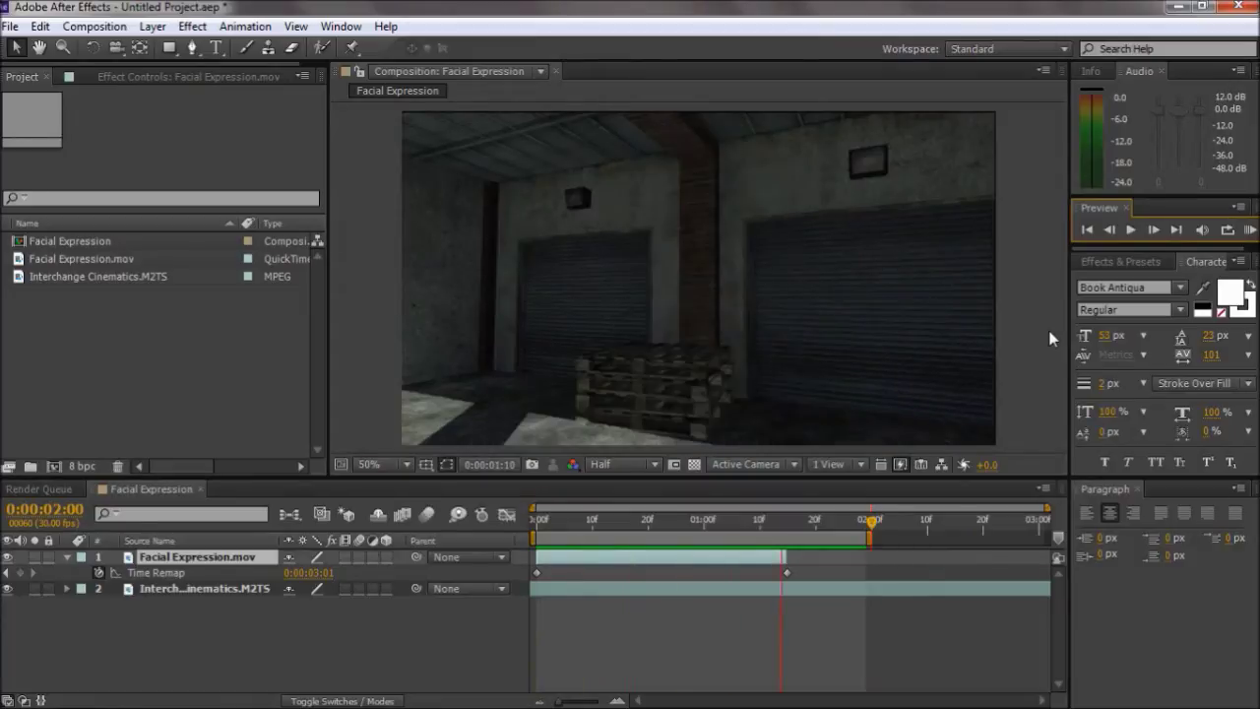
{"action": "left_click", "coordinate": [585, 526]}
{"action": "left_click_drag", "start_coordinate": [586, 527], "coordinate": [637, 526]}
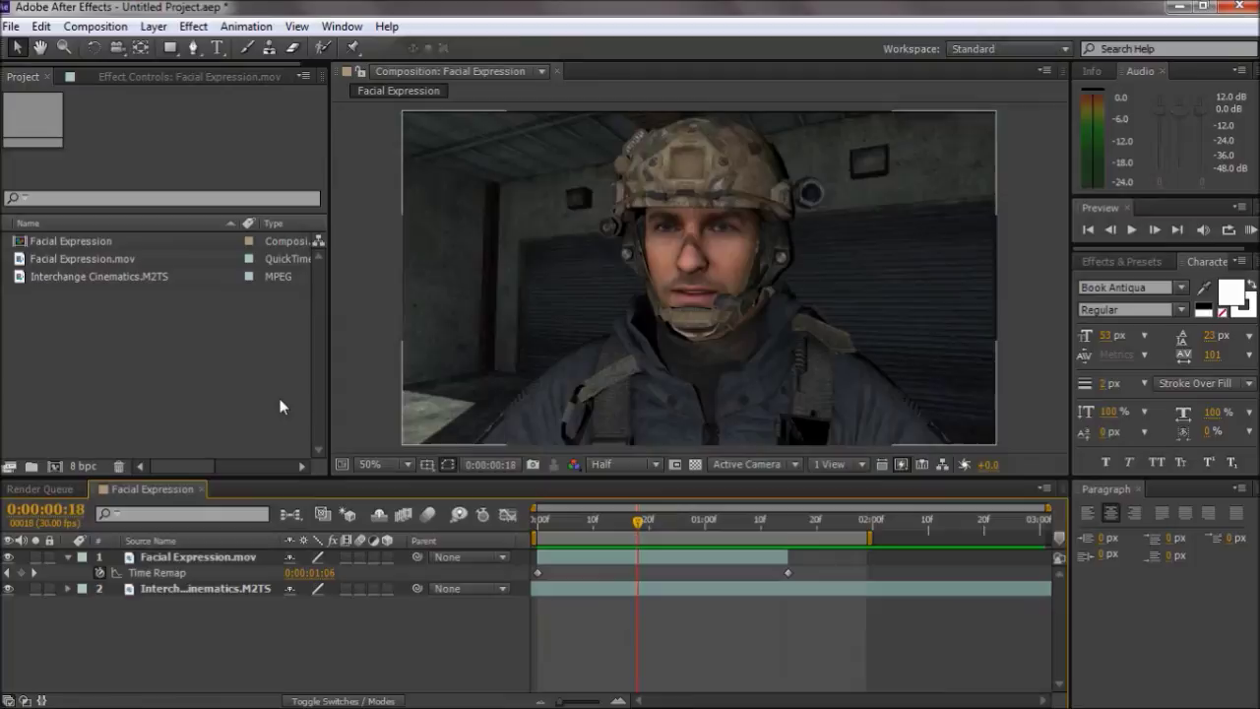
Create a black solid layer and fit it to the composition size.
{"action": "left_click", "coordinate": [153, 27]}
{"action": "mouse_move", "coordinate": [217, 41]}
{"action": "left_click", "coordinate": [550, 60]}
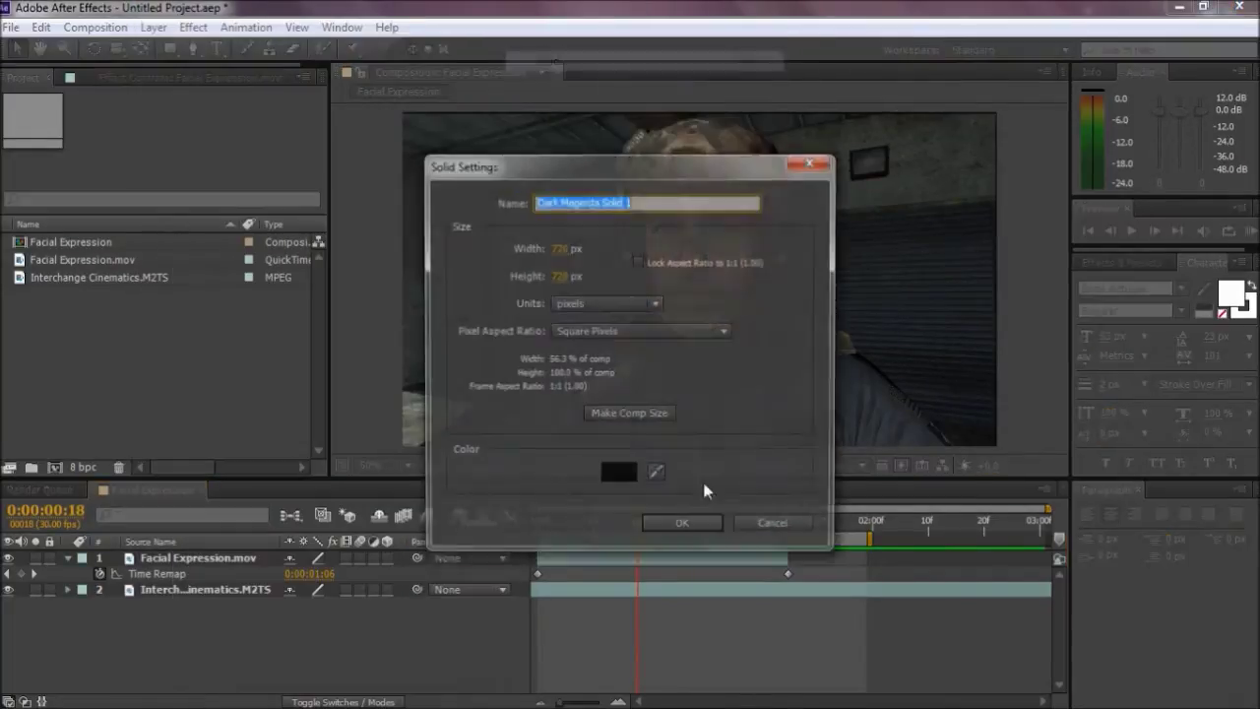
{"action": "left_click", "coordinate": [668, 521]}
{"action": "left_click", "coordinate": [194, 27]}
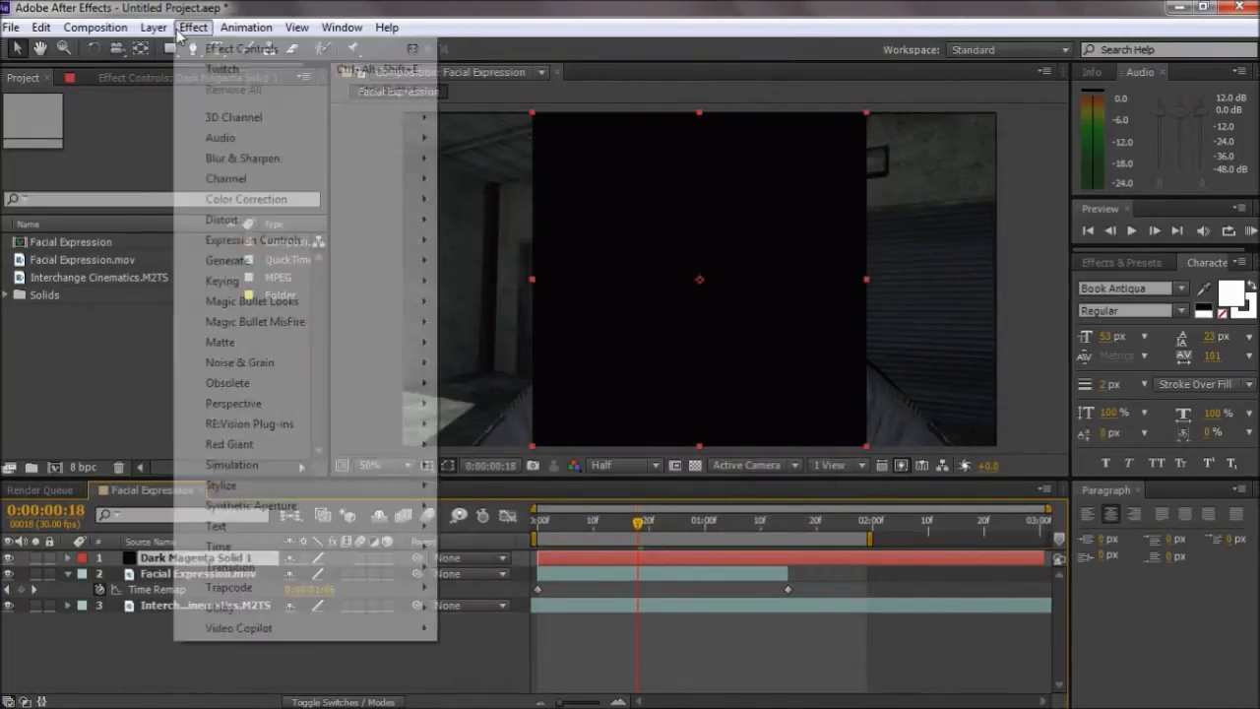
{"action": "mouse_move", "coordinate": [208, 218]}
{"action": "left_click", "coordinate": [549, 448]}
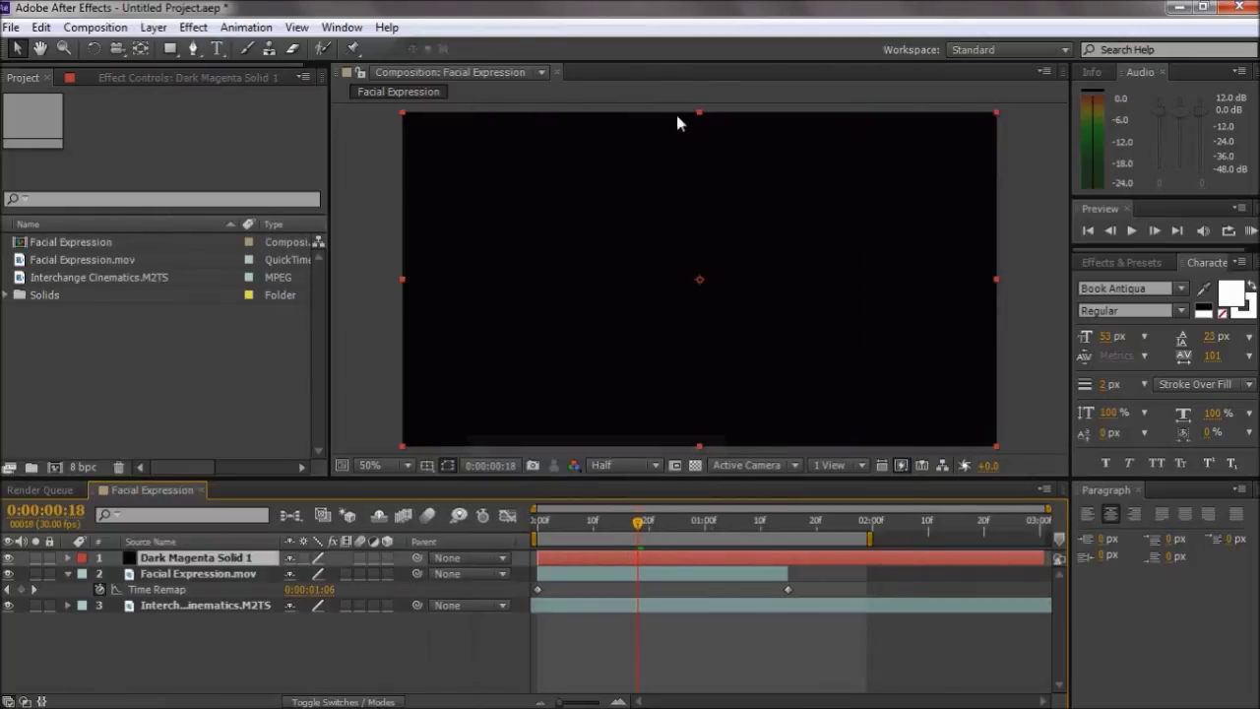
Shape the solid into a top strip, then duplicate it onto the bottom edge.
{"action": "left_click_drag", "start_coordinate": [700, 112], "coordinate": [691, 264]}
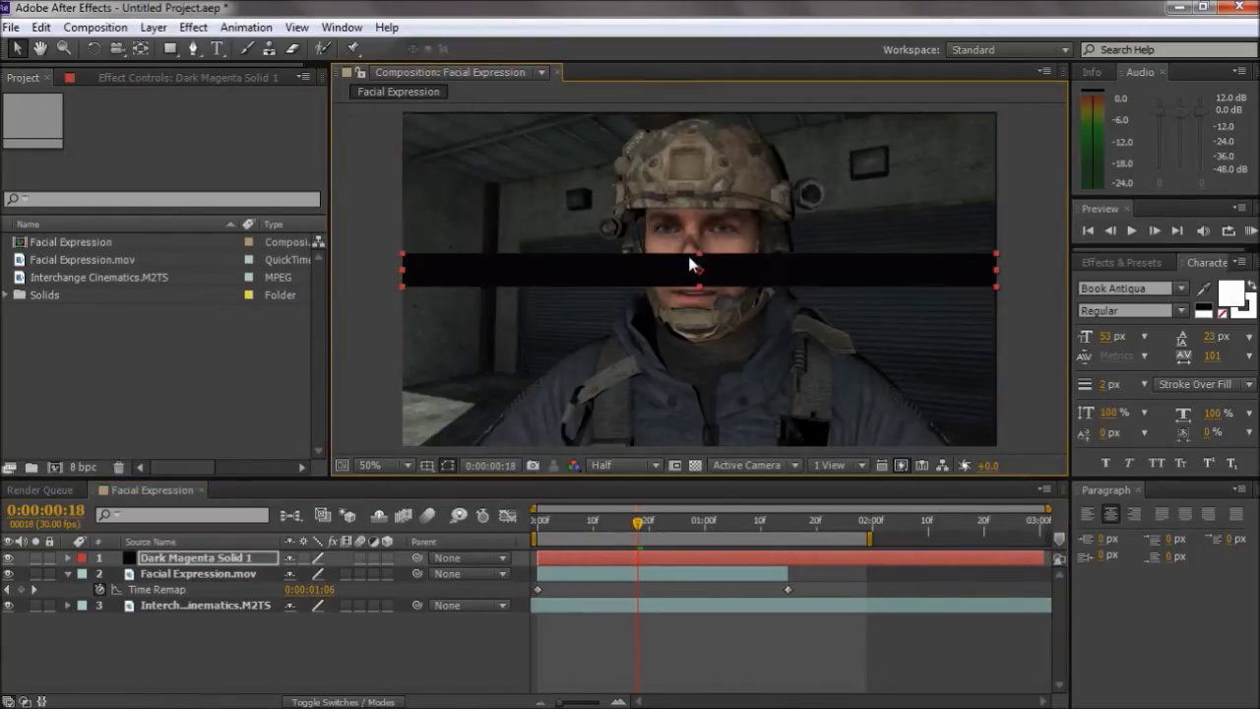
{"action": "key", "text": "ctrl+z"}
{"action": "key", "text": "Up"}
{"action": "key", "text": "Up"}
{"action": "key", "text": "Up"}
{"action": "key", "text": "Up"}
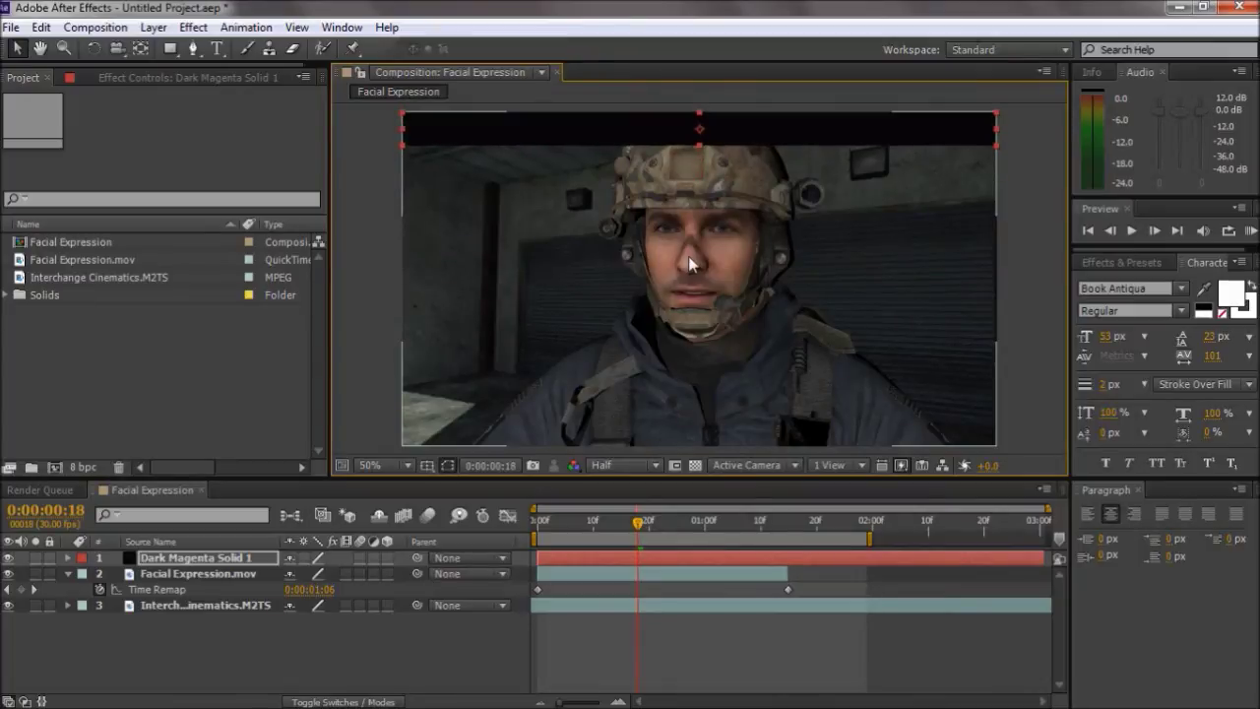
{"action": "key", "text": "ctrl+d"}
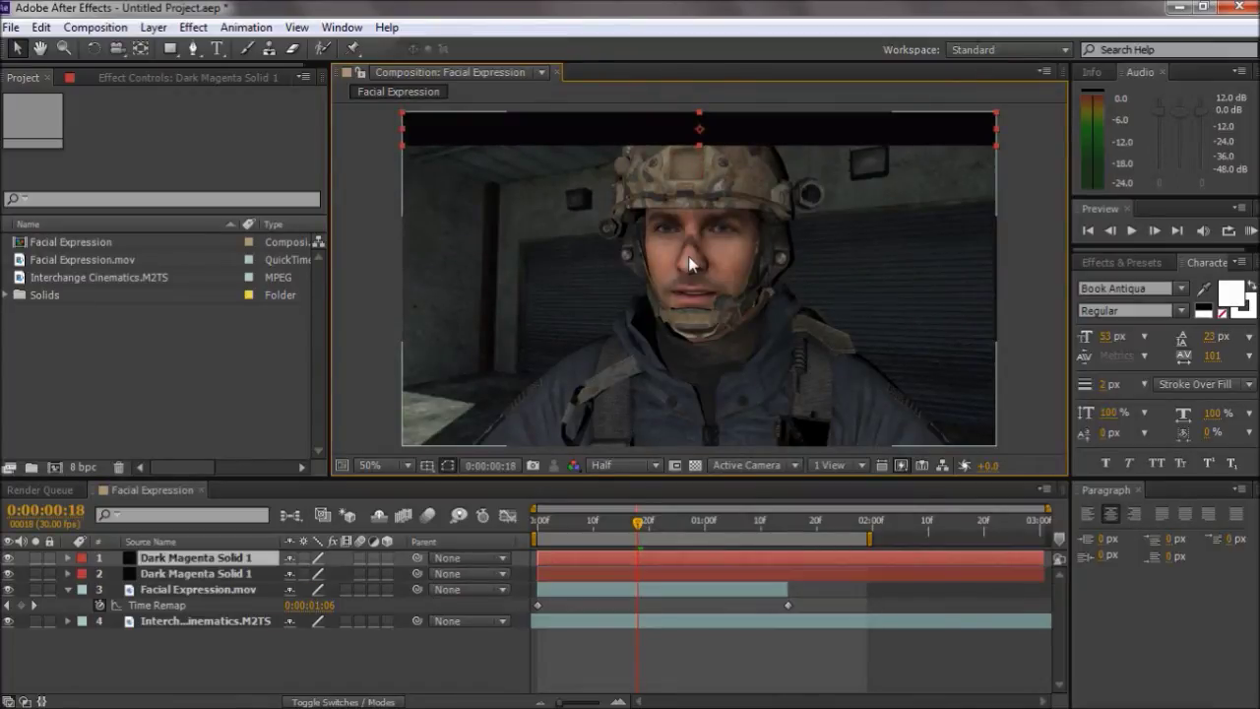
{"action": "key", "text": "shift+Down"}
{"action": "key", "text": "shift+Down"}
{"action": "key", "text": "shift+Down"}
{"action": "key", "text": "shift+Down"}
{"action": "key", "text": "shift+Down"}
{"action": "key", "text": "shift+Down"}
{"action": "key", "text": "shift+Down"}
{"action": "key", "text": "shift+Down"}
{"action": "key", "text": "shift+Down"}
{"action": "key", "text": "shift+Down"}
{"action": "key", "text": "shift+Down"}
{"action": "key", "text": "shift+Down"}
{"action": "key", "text": "shift+Down"}
{"action": "key", "text": "shift+Down"}
{"action": "key", "text": "shift+Down"}
{"action": "key", "text": "shift+Down"}
{"action": "key", "text": "shift+Down"}
{"action": "key", "text": "shift+Down"}
{"action": "key", "text": "shift+Down"}
{"action": "key", "text": "shift+Down"}
{"action": "key", "text": "shift+Down"}
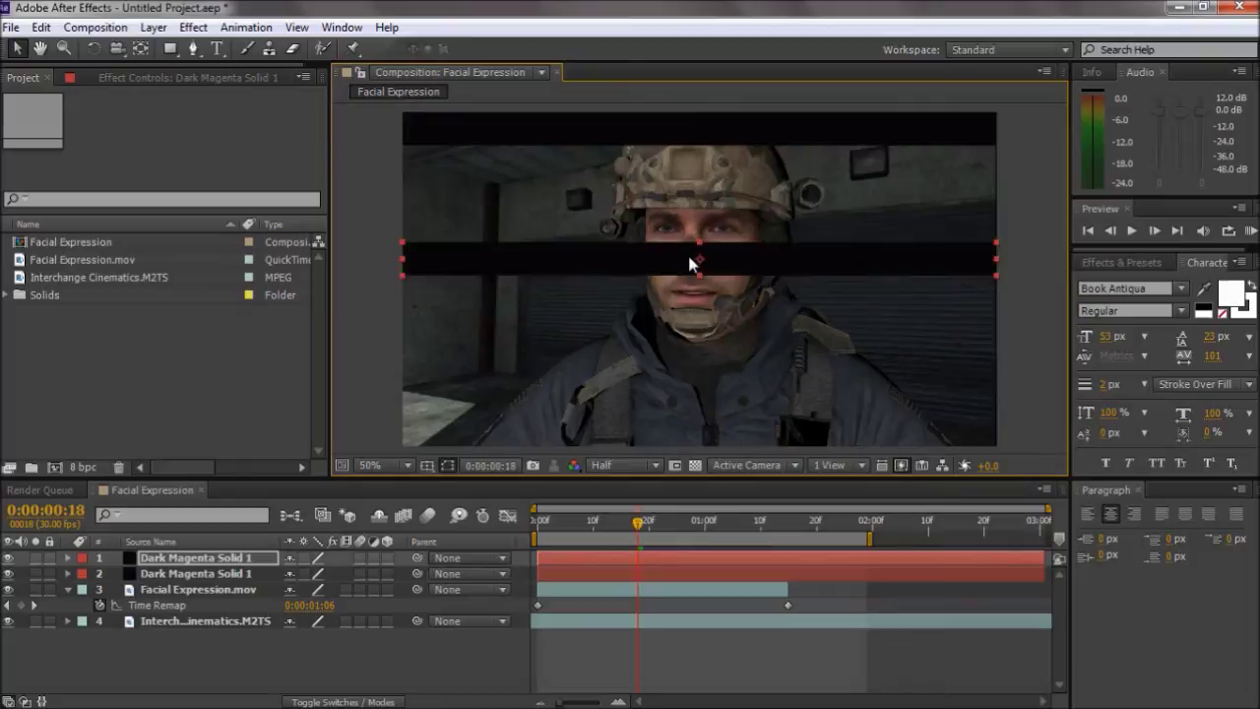
{"action": "key", "text": "Down"}
{"action": "key", "text": "Down"}
{"action": "key", "text": "Down"}
{"action": "key", "text": "Down"}
{"action": "key", "text": "Down"}
{"action": "key", "text": "Down"}
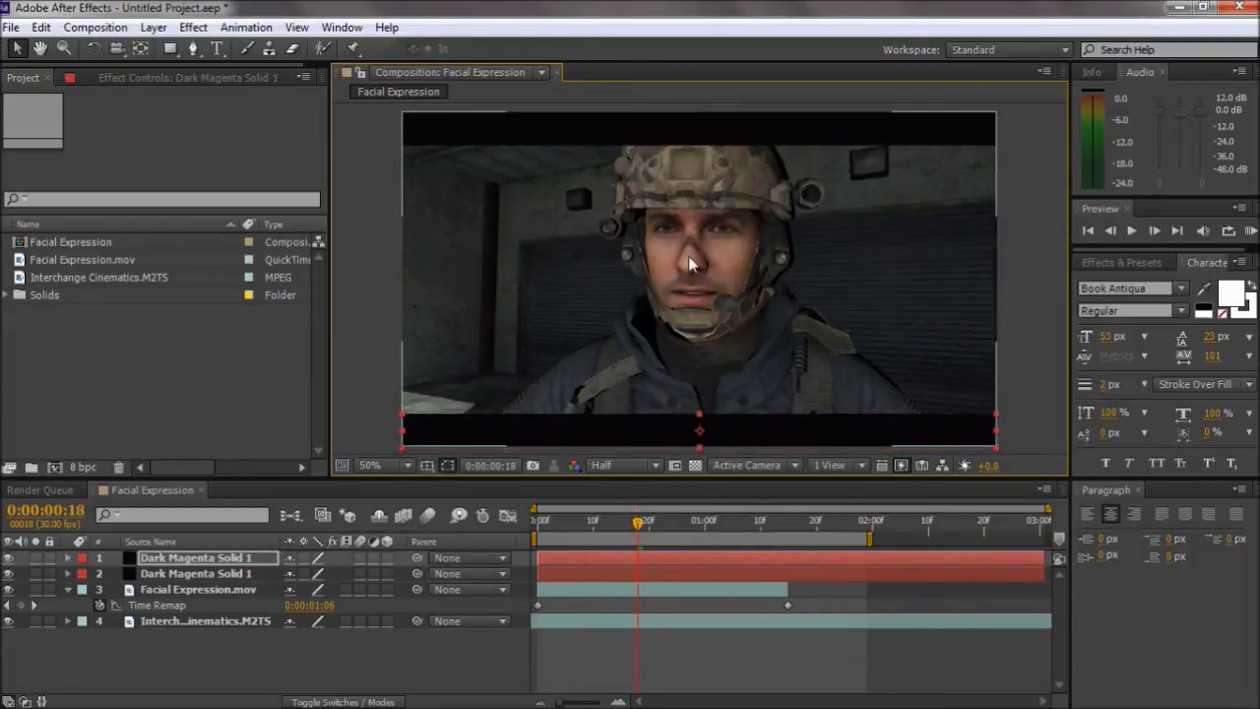
{"action": "key", "text": "F2"}
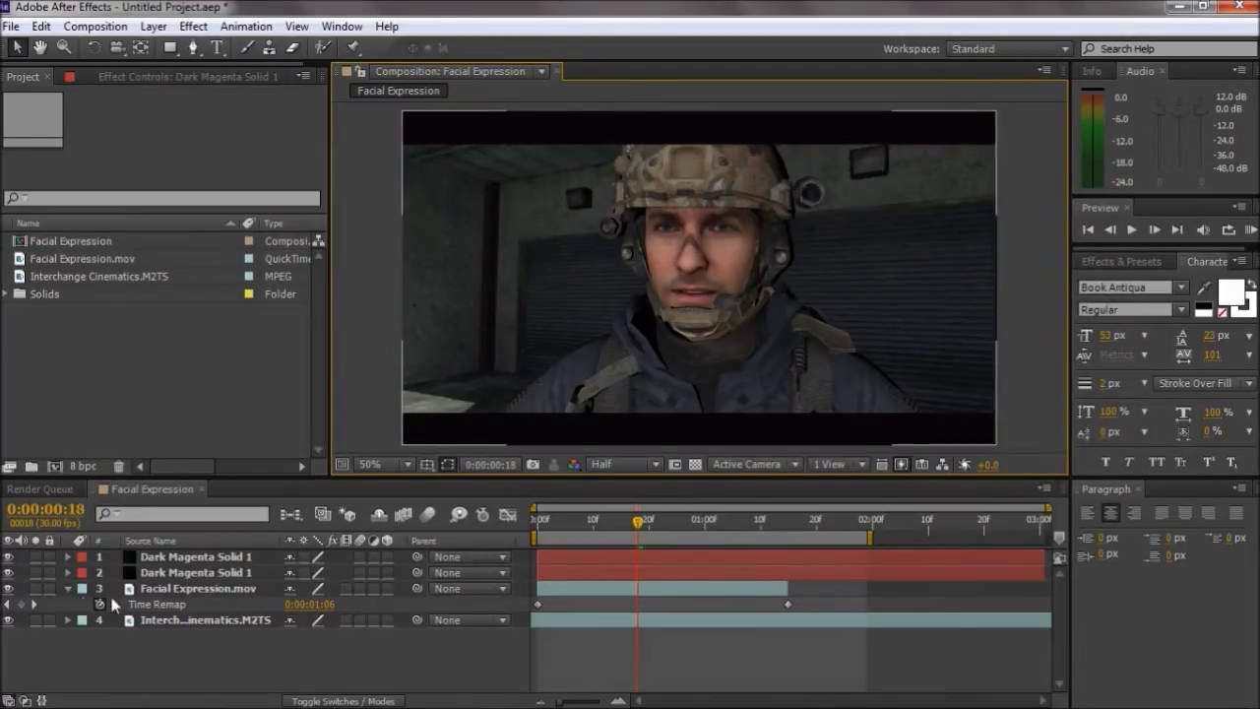
Add a new adjustment layer carrying the Magic Bullet Looks effect.
{"action": "left_click", "coordinate": [66, 589]}
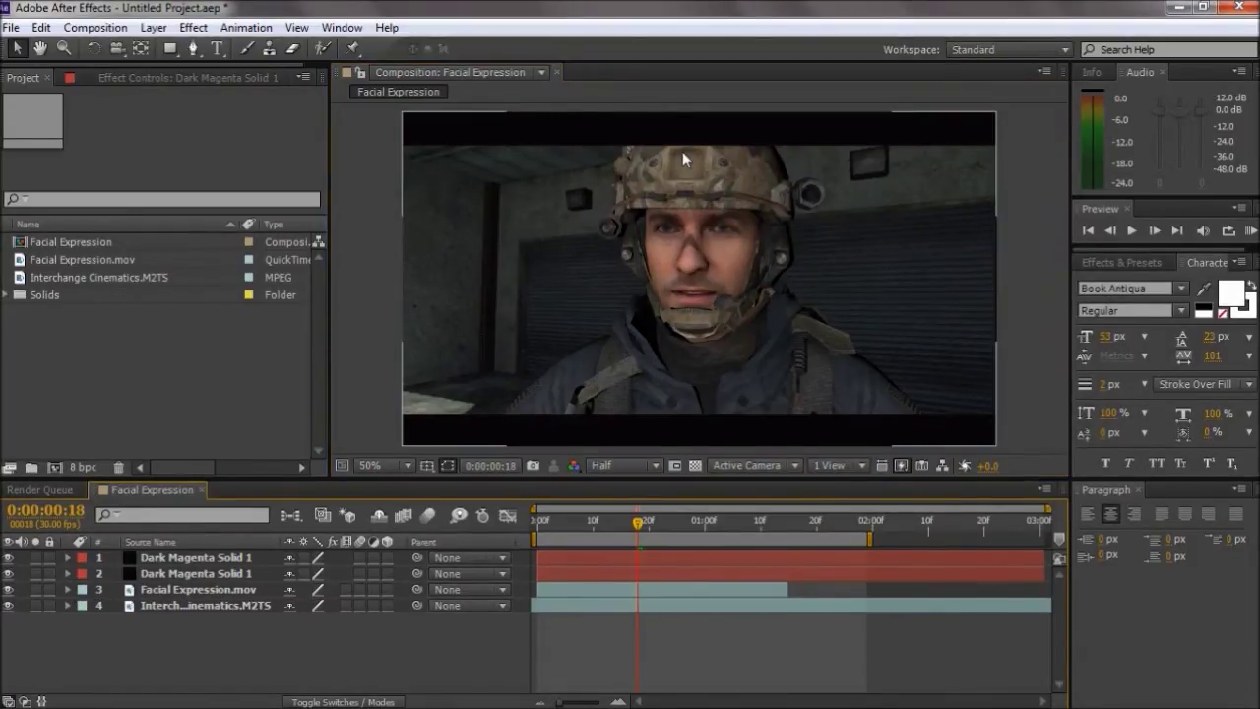
{"action": "left_click", "coordinate": [152, 27]}
{"action": "mouse_move", "coordinate": [217, 40]}
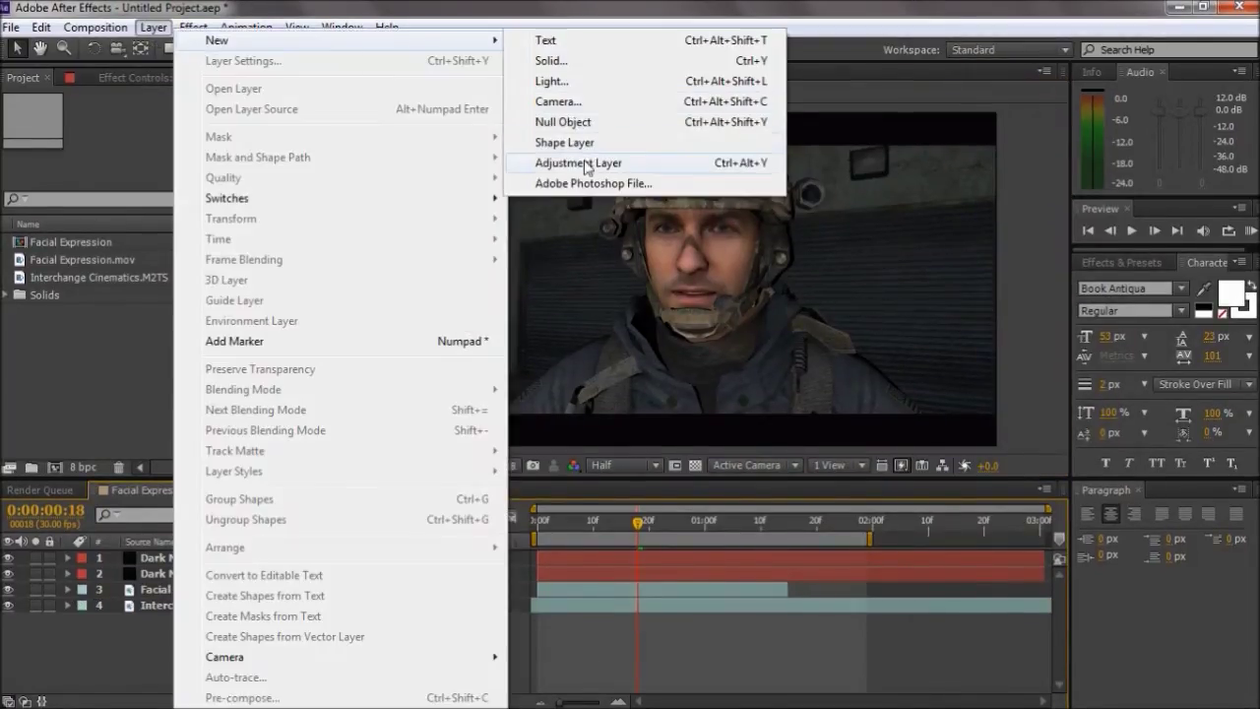
{"action": "left_click", "coordinate": [576, 166]}
{"action": "left_click", "coordinate": [193, 27]}
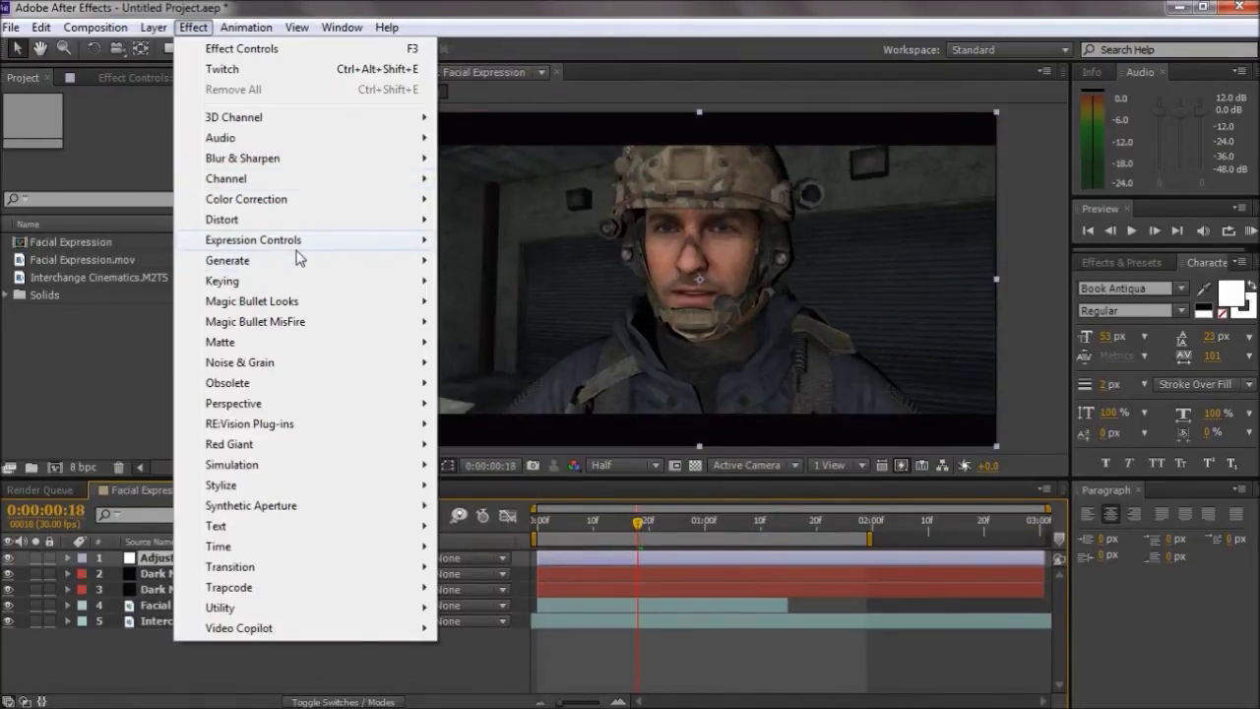
{"action": "mouse_move", "coordinate": [288, 298]}
{"action": "left_click", "coordinate": [480, 301]}
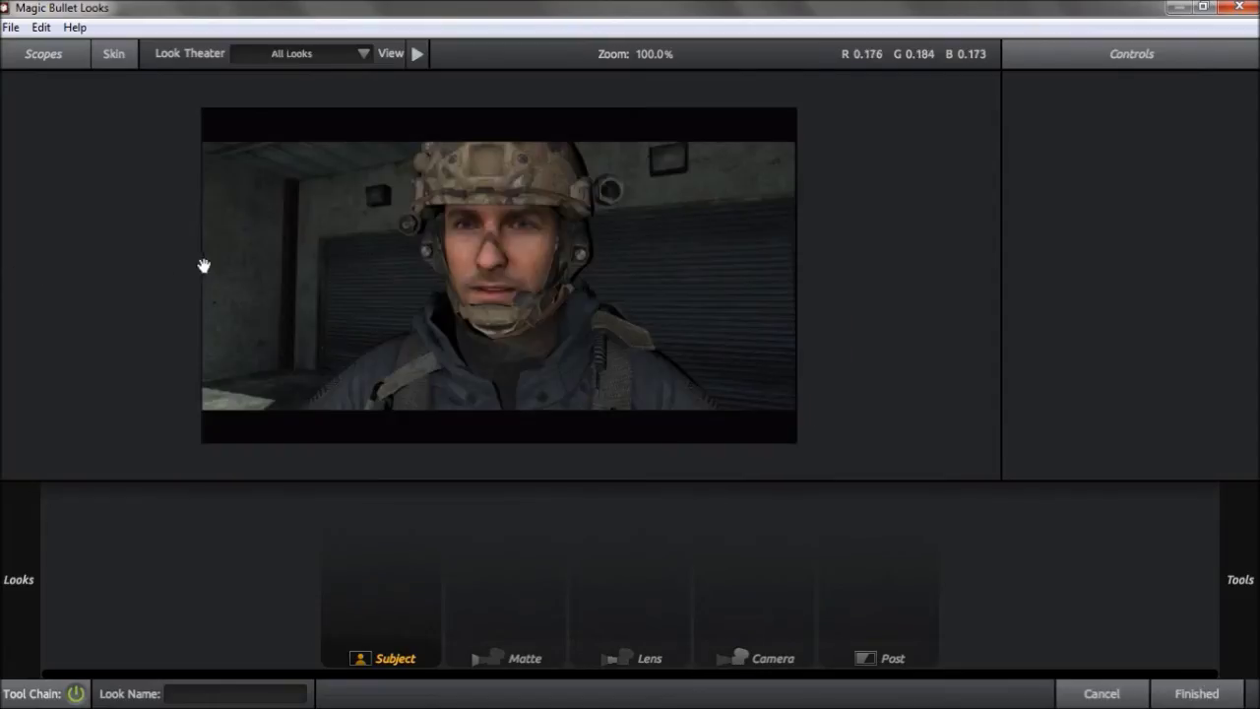
Apply the Truth PQA 2 look, then move the adjustment layer below the letterbox bars.
{"action": "mouse_move", "coordinate": [3, 243]}
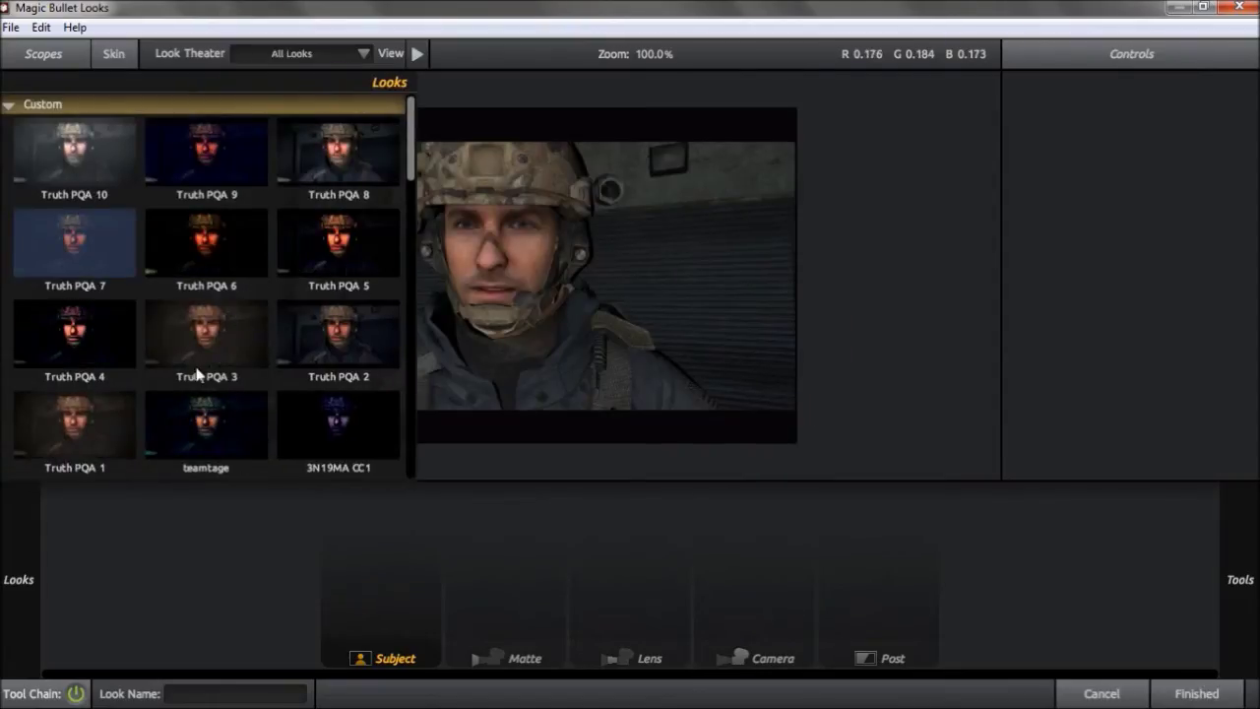
{"action": "left_click", "coordinate": [322, 253]}
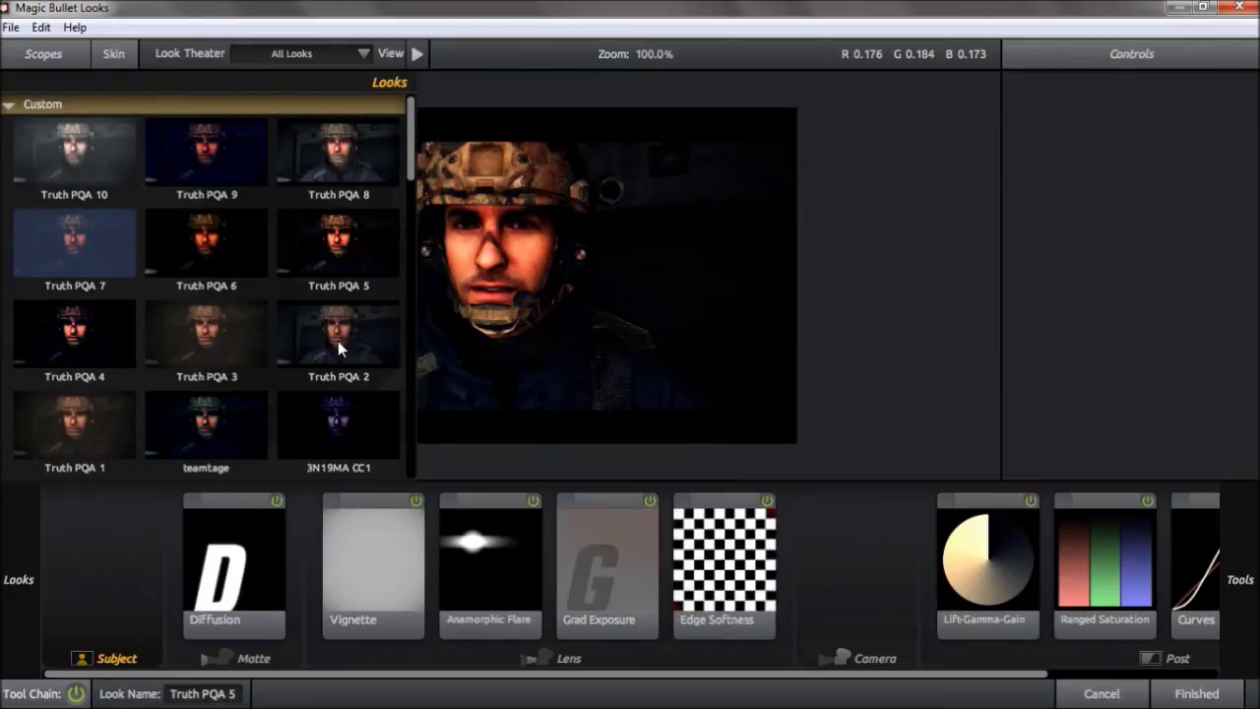
{"action": "left_click", "coordinate": [246, 335]}
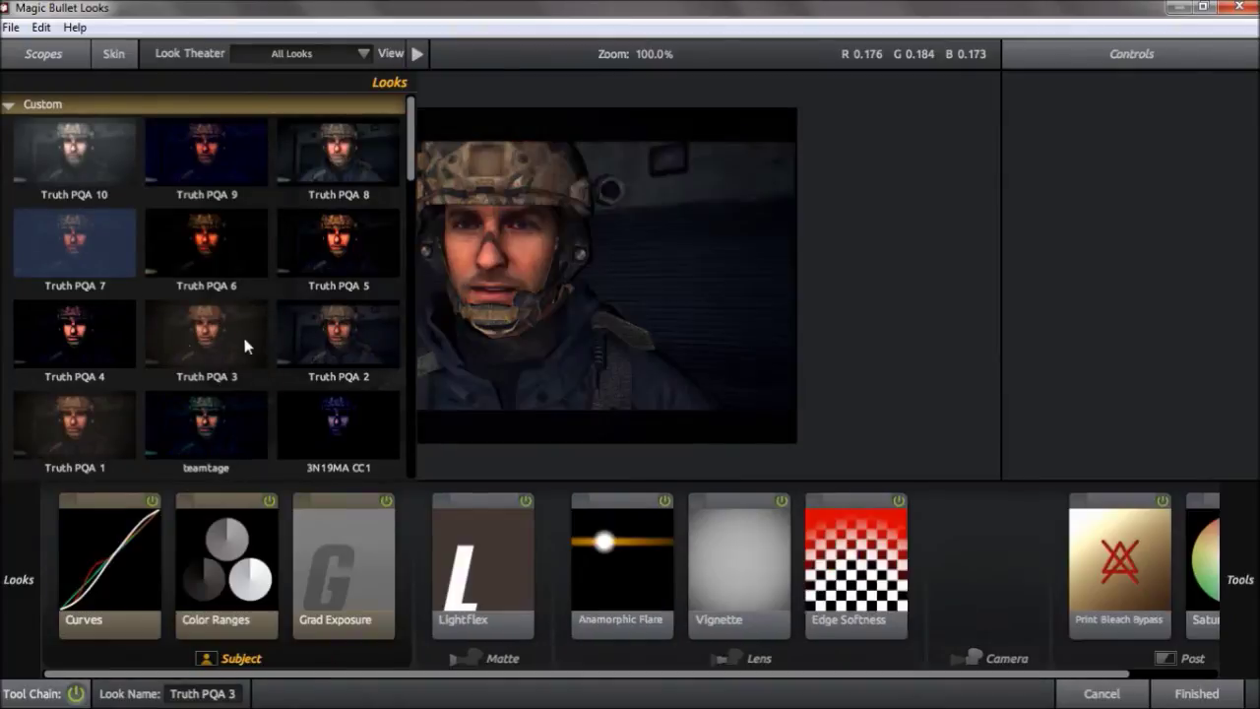
{"action": "left_click", "coordinate": [129, 340]}
{"action": "left_click", "coordinate": [1176, 692]}
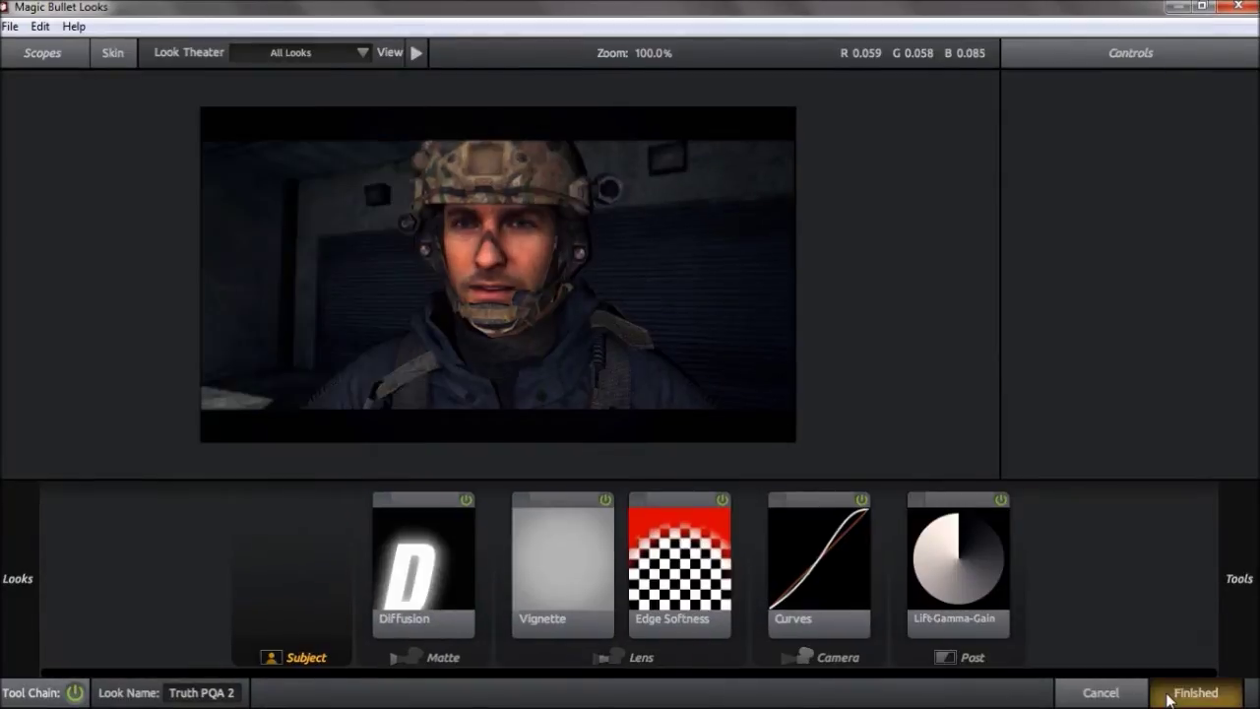
{"action": "left_click_drag", "start_coordinate": [192, 557], "coordinate": [214, 596]}
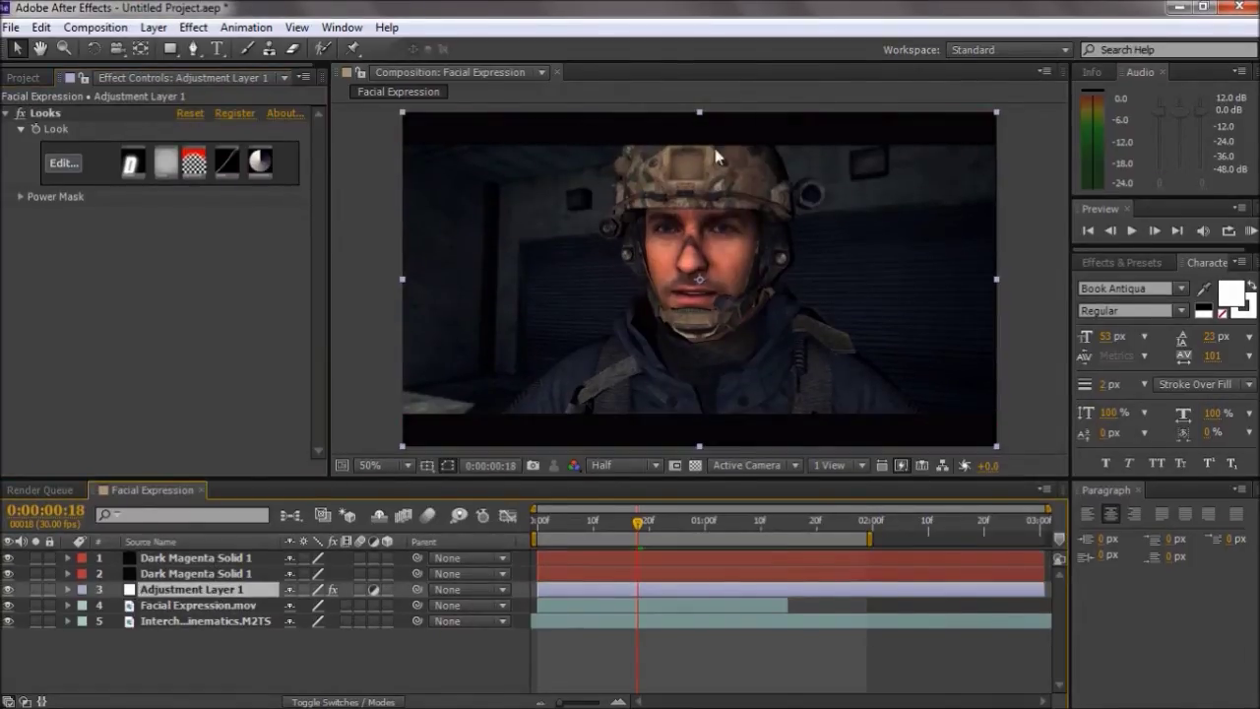
Shuffle Adjustment Layer 1 back above Facial Expression.mov, then delete it from the comp.
{"action": "left_click", "coordinate": [1017, 285]}
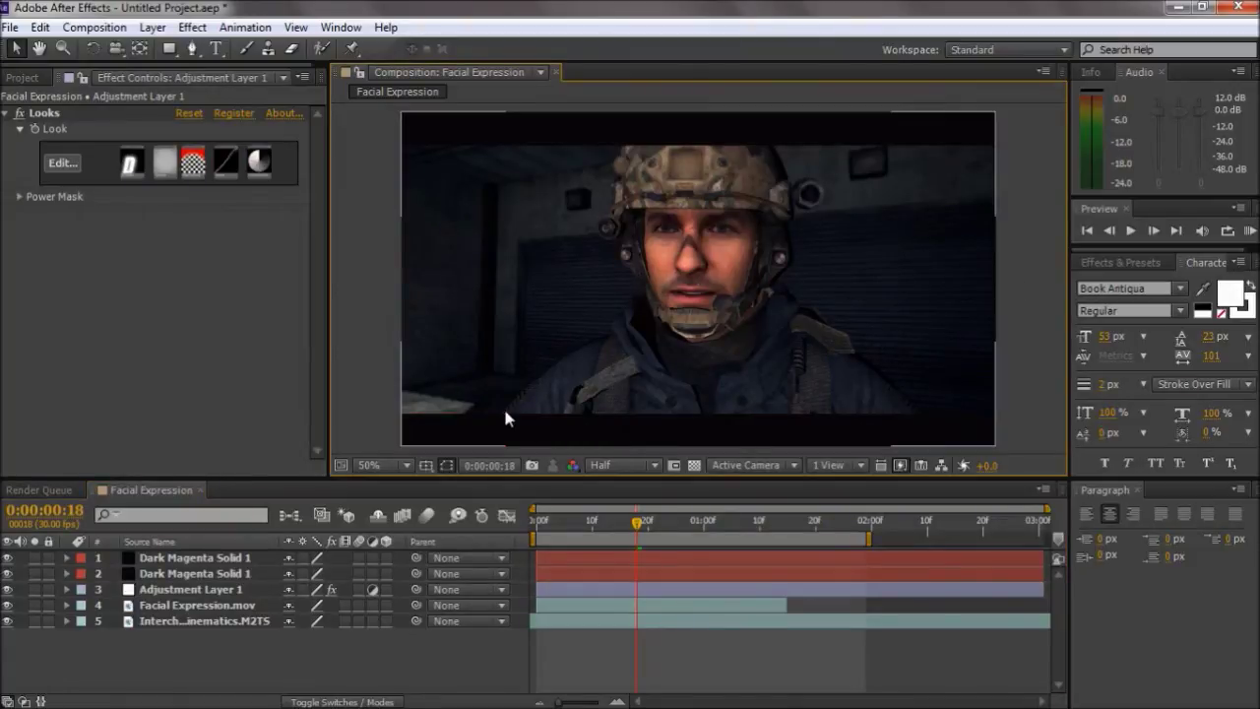
{"action": "left_click", "coordinate": [156, 588]}
{"action": "left_click_drag", "start_coordinate": [169, 561], "coordinate": [168, 557]}
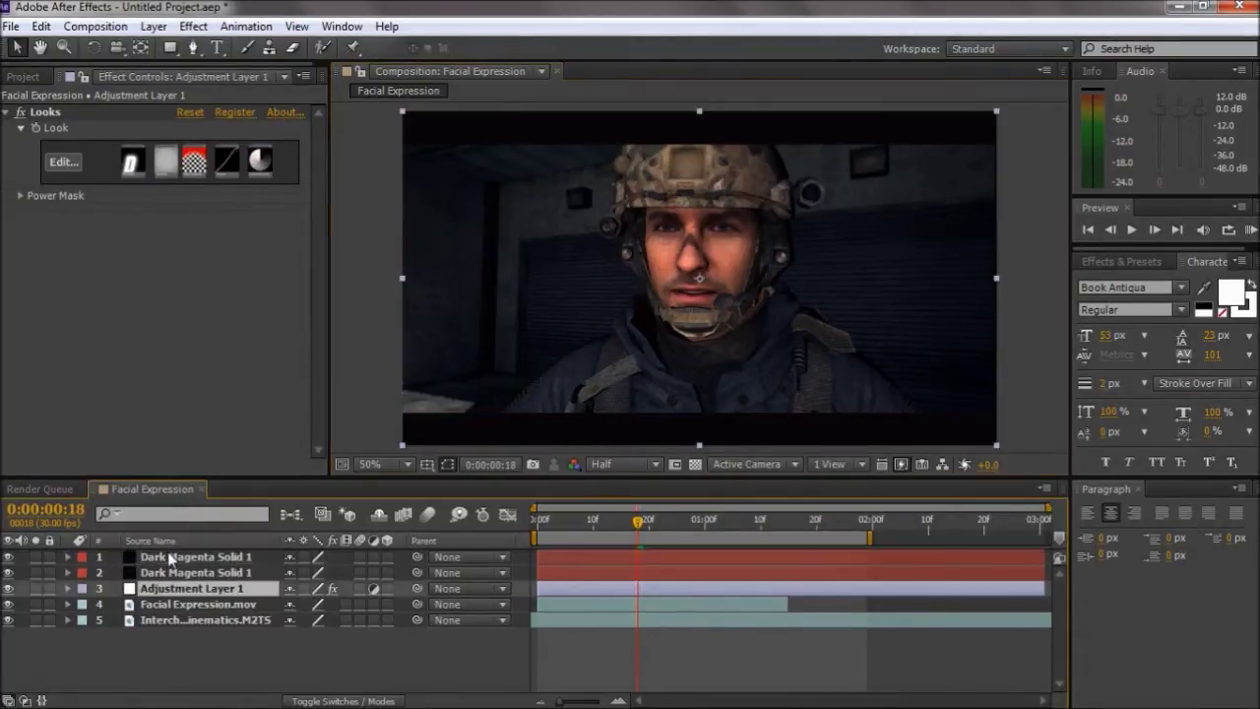
{"action": "left_click", "coordinate": [358, 404]}
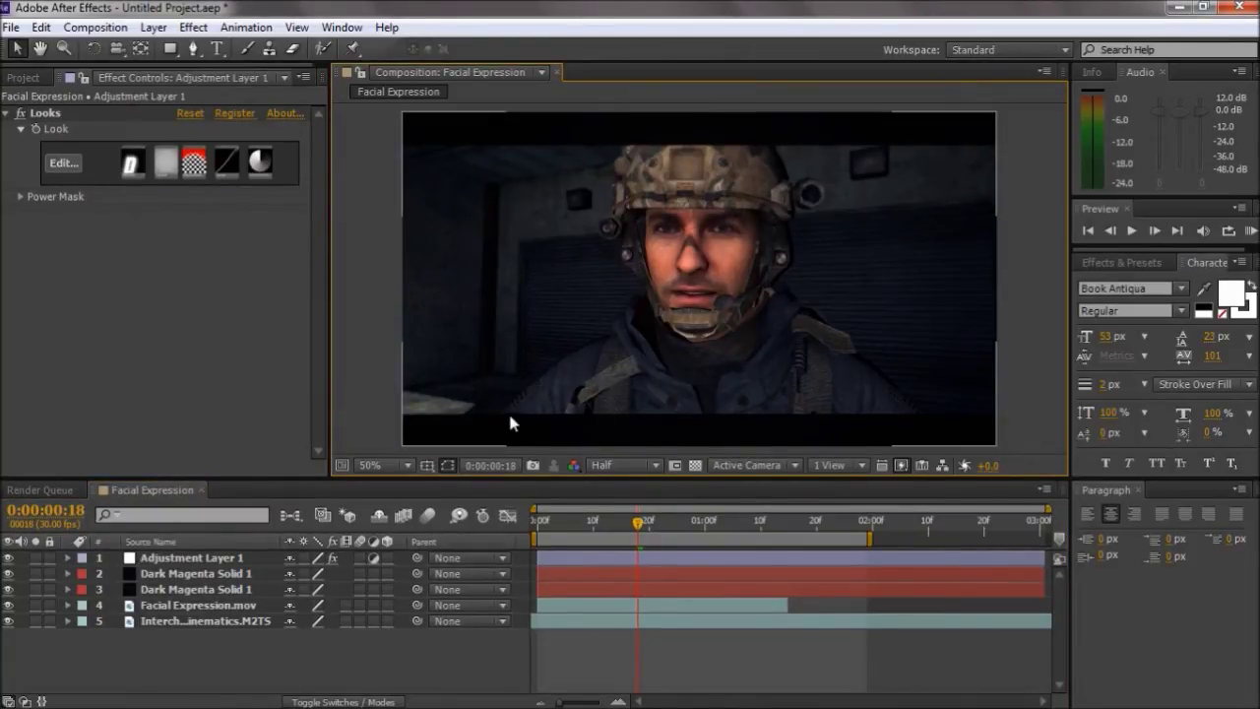
{"action": "left_click", "coordinate": [700, 445]}
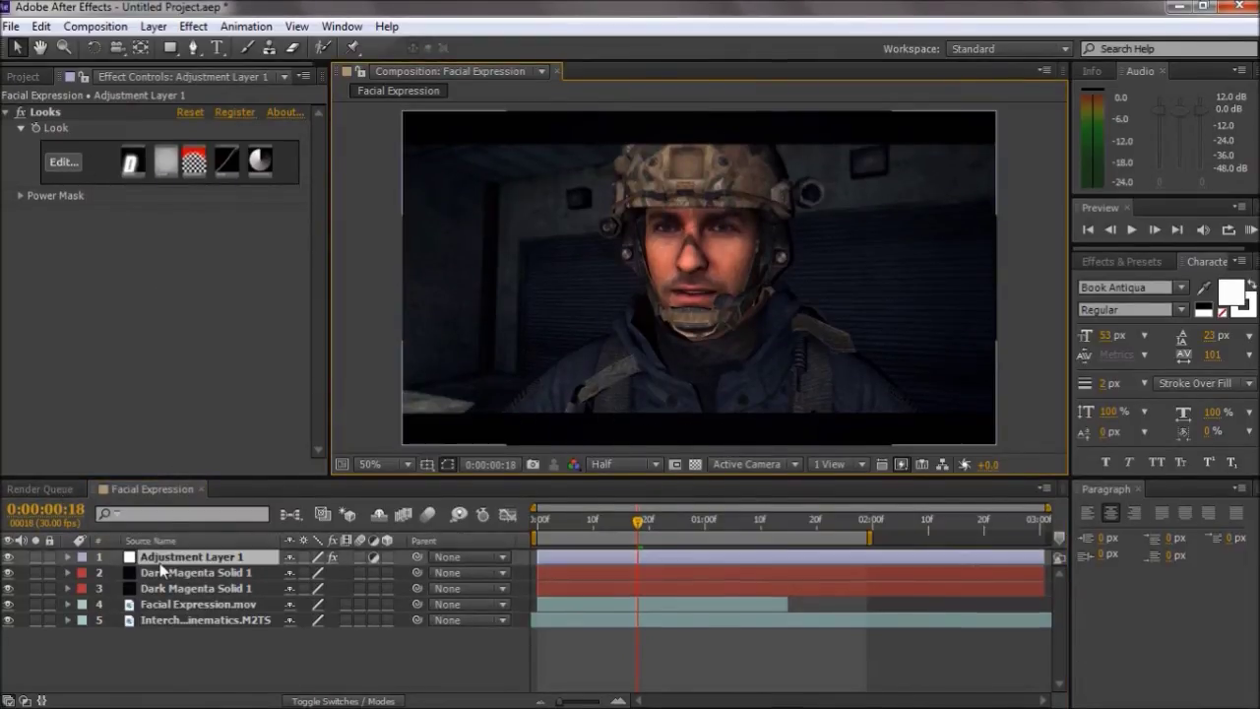
{"action": "left_click_drag", "start_coordinate": [176, 596], "coordinate": [218, 590]}
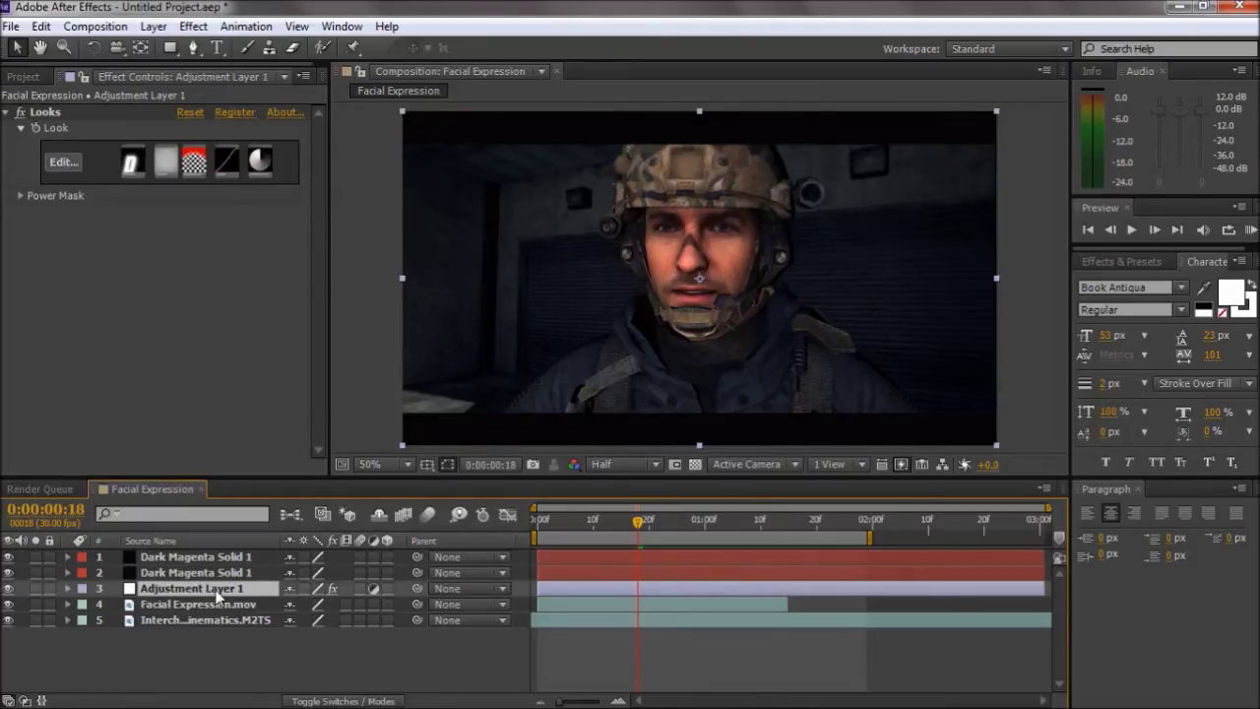
{"action": "key", "text": "Delete"}
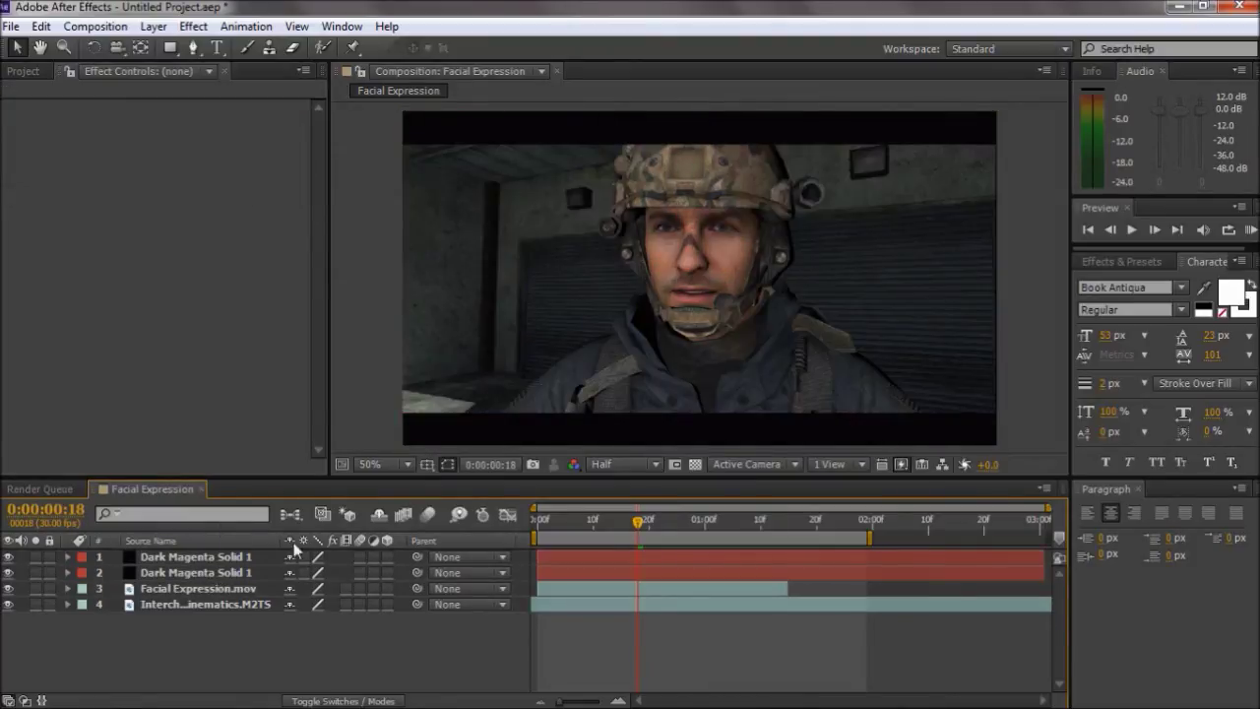
{"action": "left_click_drag", "start_coordinate": [614, 555], "coordinate": [615, 558]}
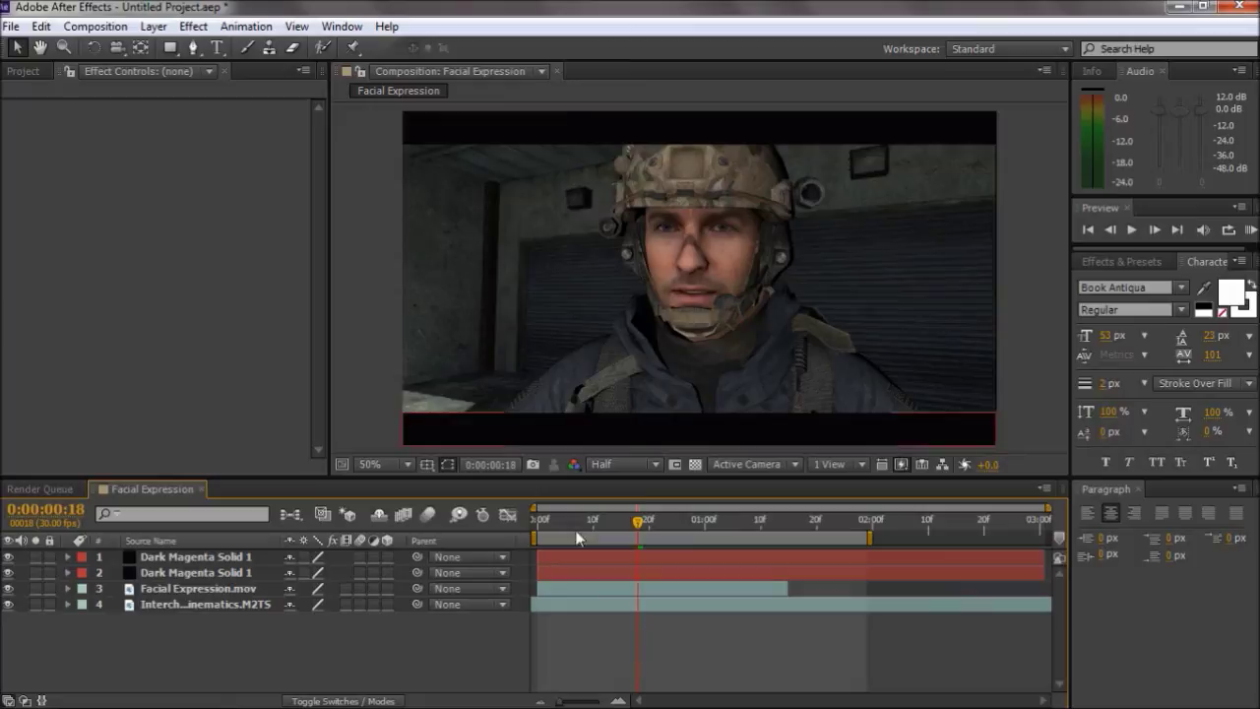
{"action": "mouse_move", "coordinate": [596, 622]}
{"action": "left_mouse_down"}
{"action": "mouse_move", "coordinate": [571, 558]}
{"action": "mouse_move", "coordinate": [578, 589]}
{"action": "left_mouse_up"}
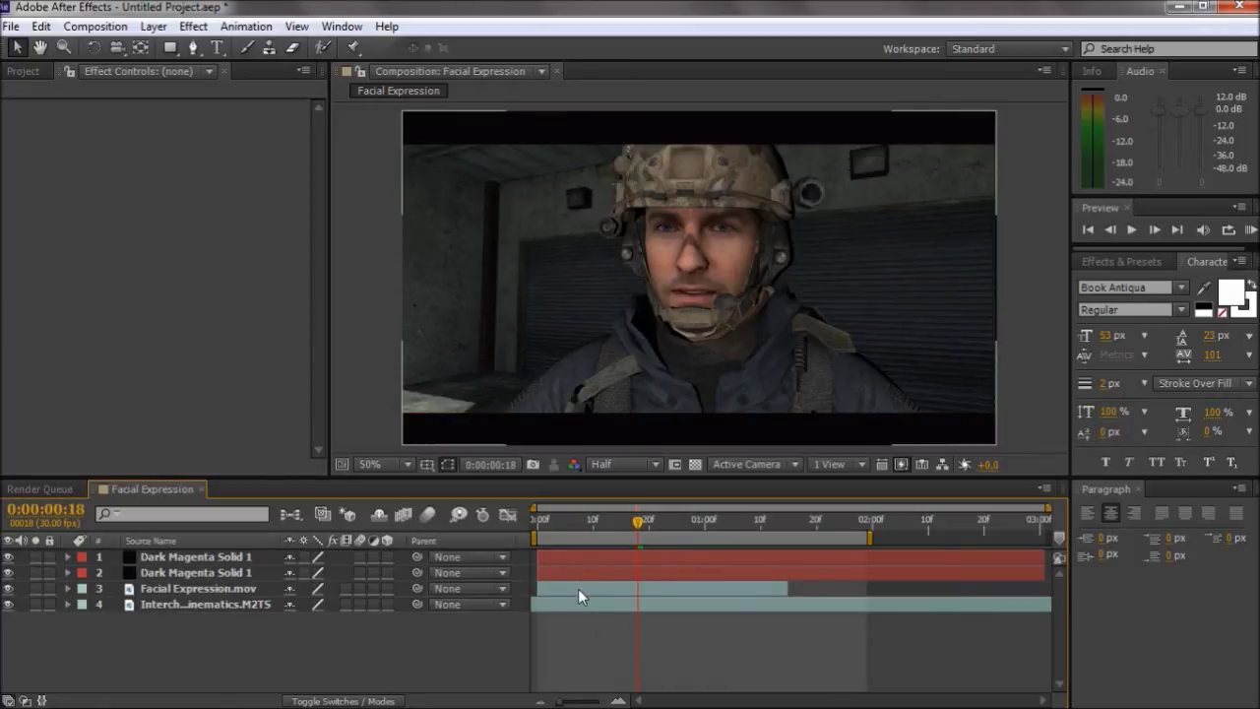
Pre-compose Facial Expression.mov and the background clip into Pre-comp 1.
{"action": "left_click", "coordinate": [192, 590]}
{"action": "left_click", "coordinate": [190, 604], "text": "shift"}
{"action": "left_click", "coordinate": [155, 27]}
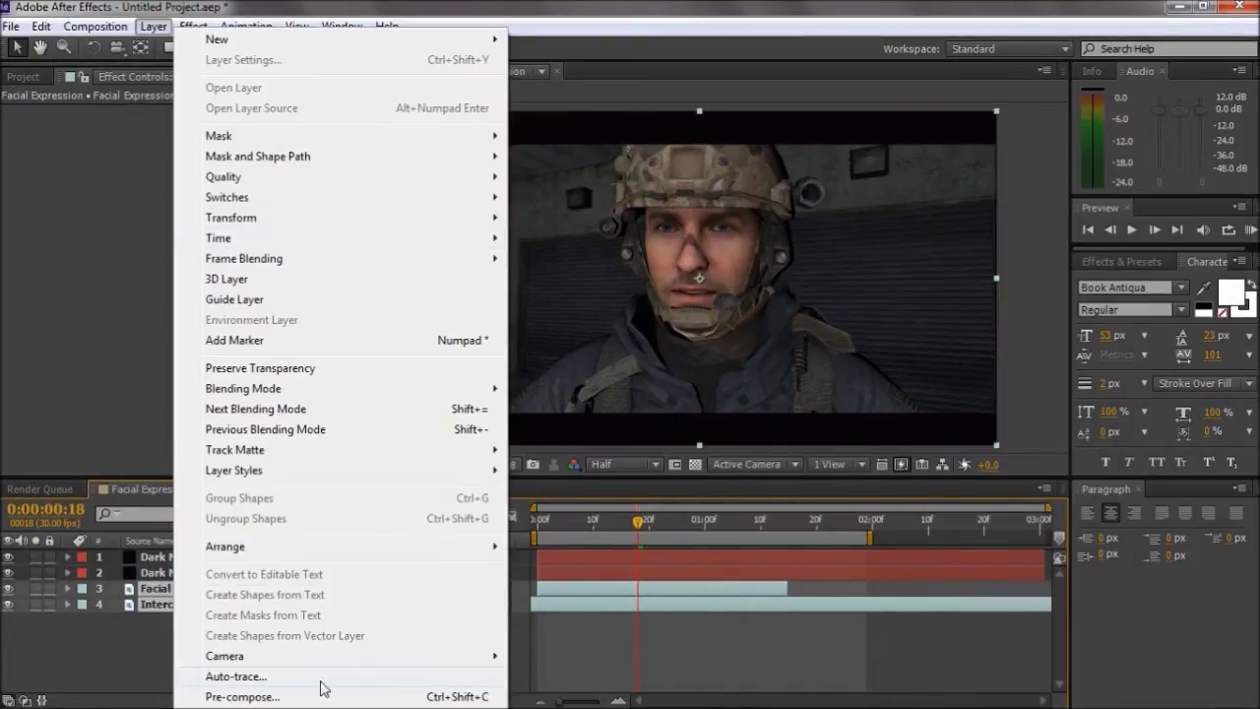
{"action": "left_click", "coordinate": [338, 689]}
{"action": "left_click", "coordinate": [658, 458]}
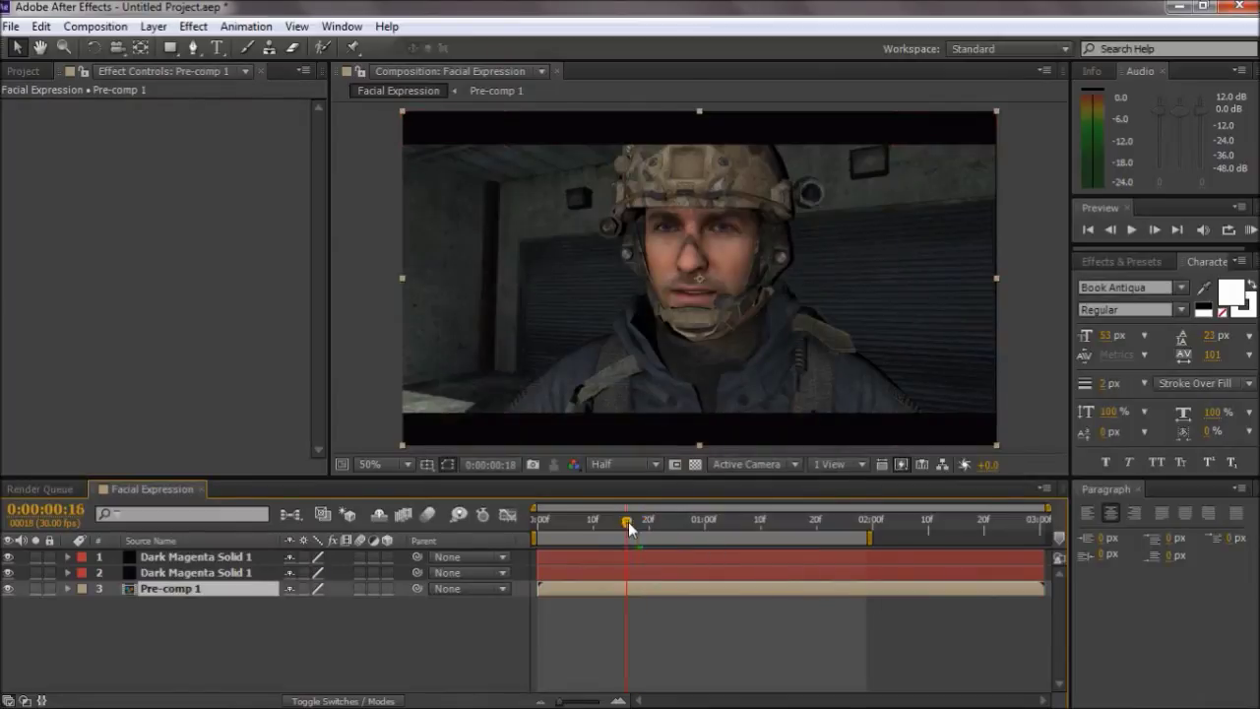
At frame 7, scrub Pre-comp 1's Scale to 197%, then undo it back to 100%.
{"action": "left_click", "coordinate": [593, 522]}
{"action": "left_click_drag", "start_coordinate": [594, 521], "coordinate": [576, 521]}
{"action": "left_click", "coordinate": [193, 28]}
{"action": "key", "text": "Escape"}
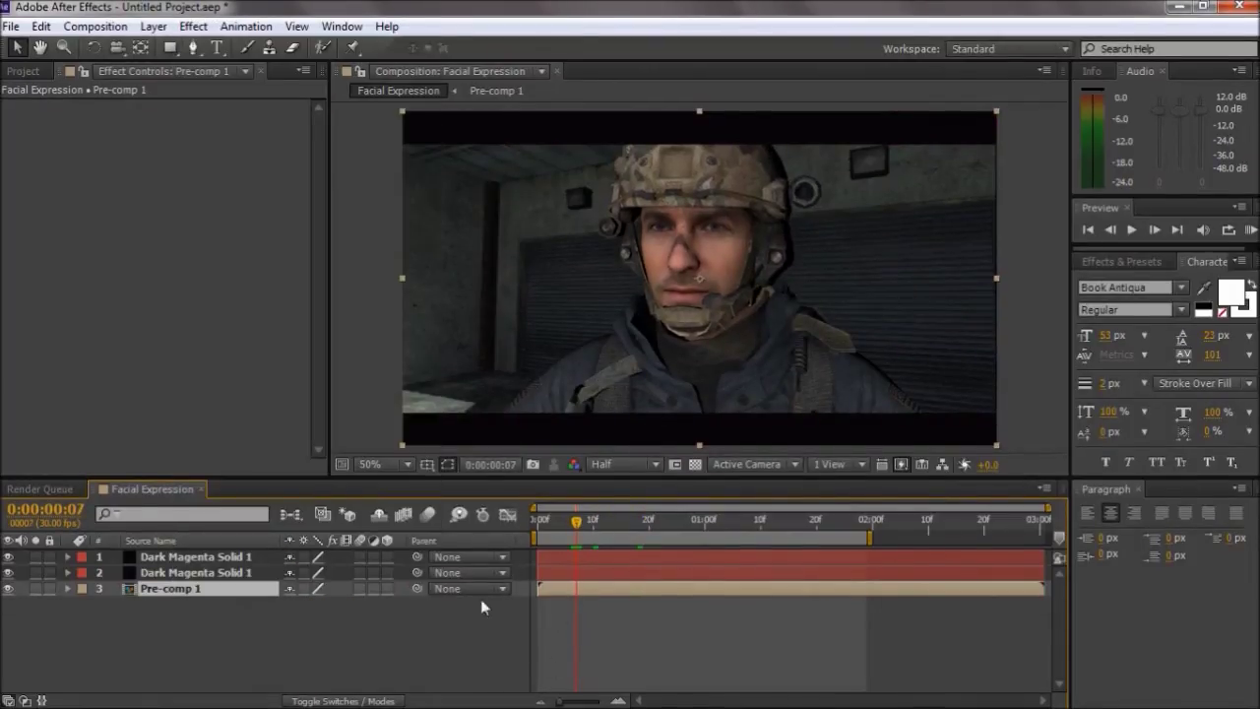
{"action": "key", "text": "s"}
{"action": "left_click_drag", "start_coordinate": [340, 604], "coordinate": [382, 606]}
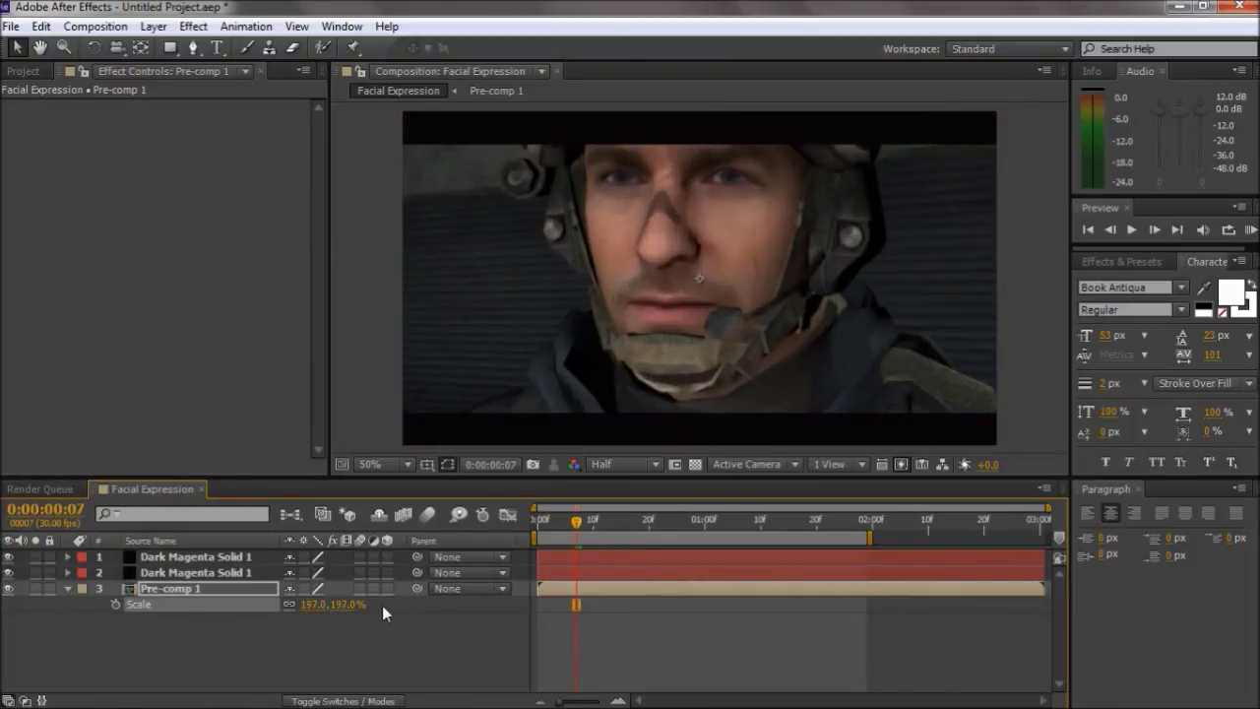
{"action": "key", "text": "ctrl+z"}
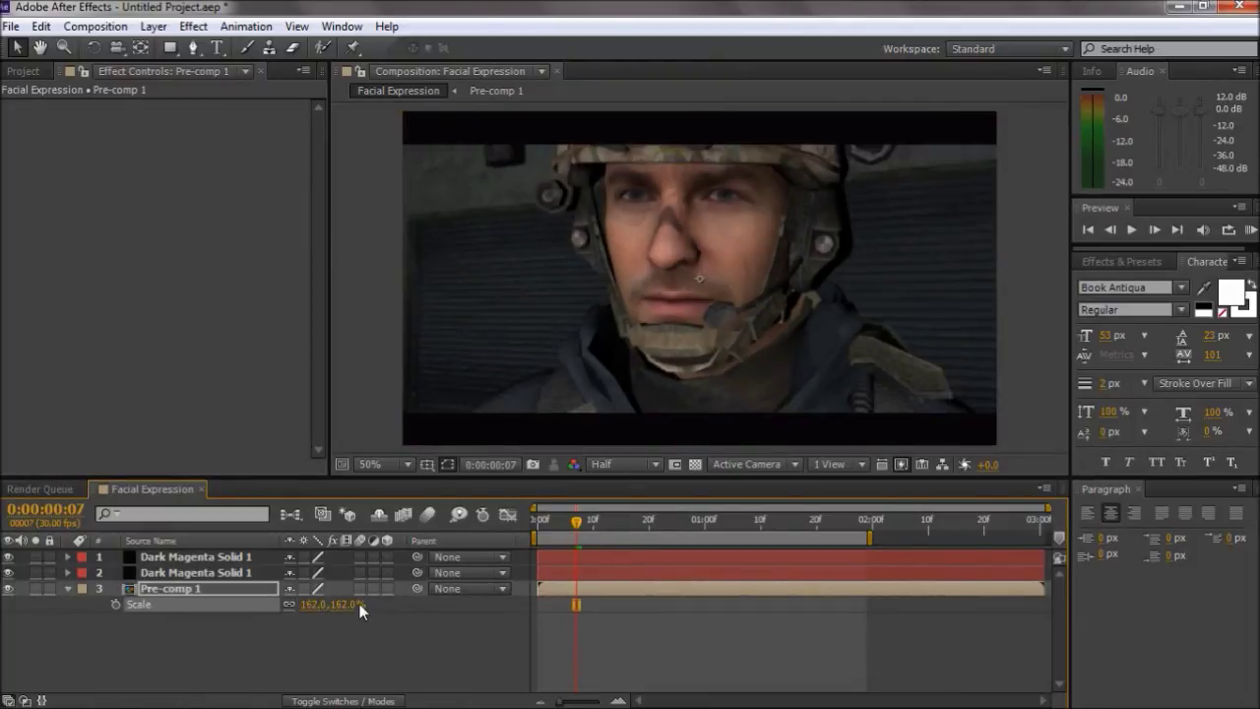
{"action": "key", "text": "ctrl+z"}
{"action": "left_click", "coordinate": [382, 348]}
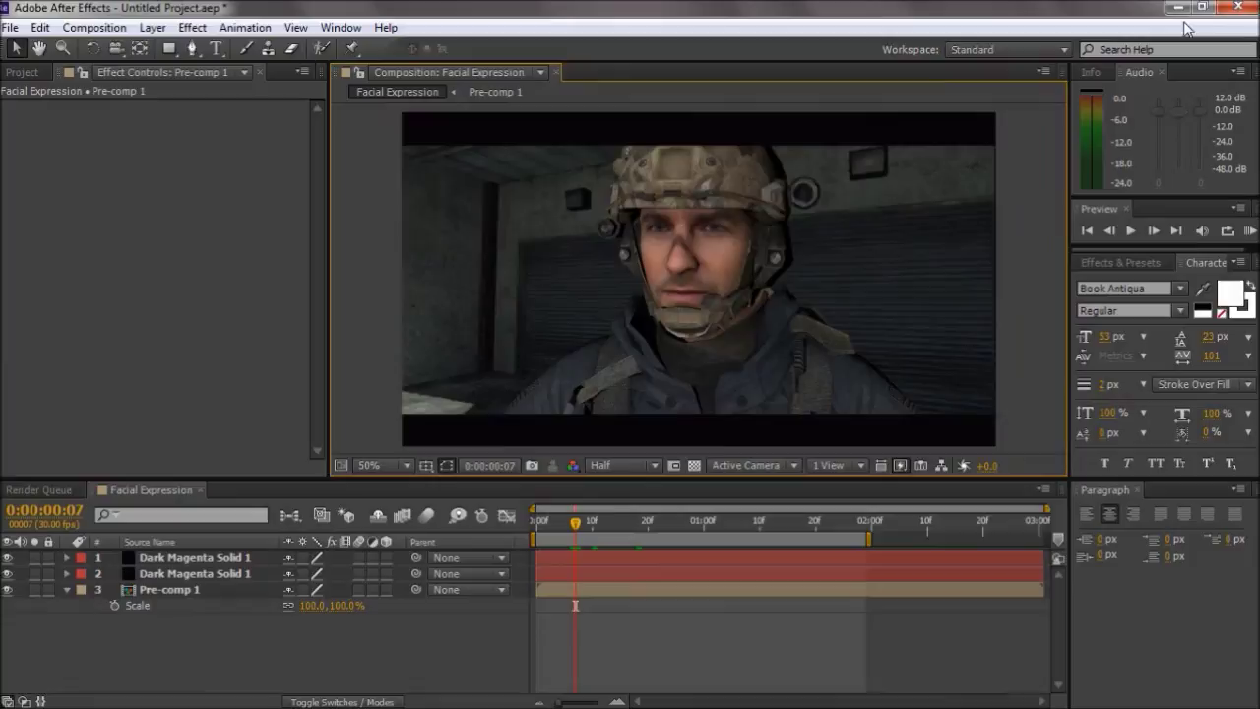
Quit After Effects without saving the project and launch Cinema 4D R13.
{"action": "left_click", "coordinate": [1238, 12]}
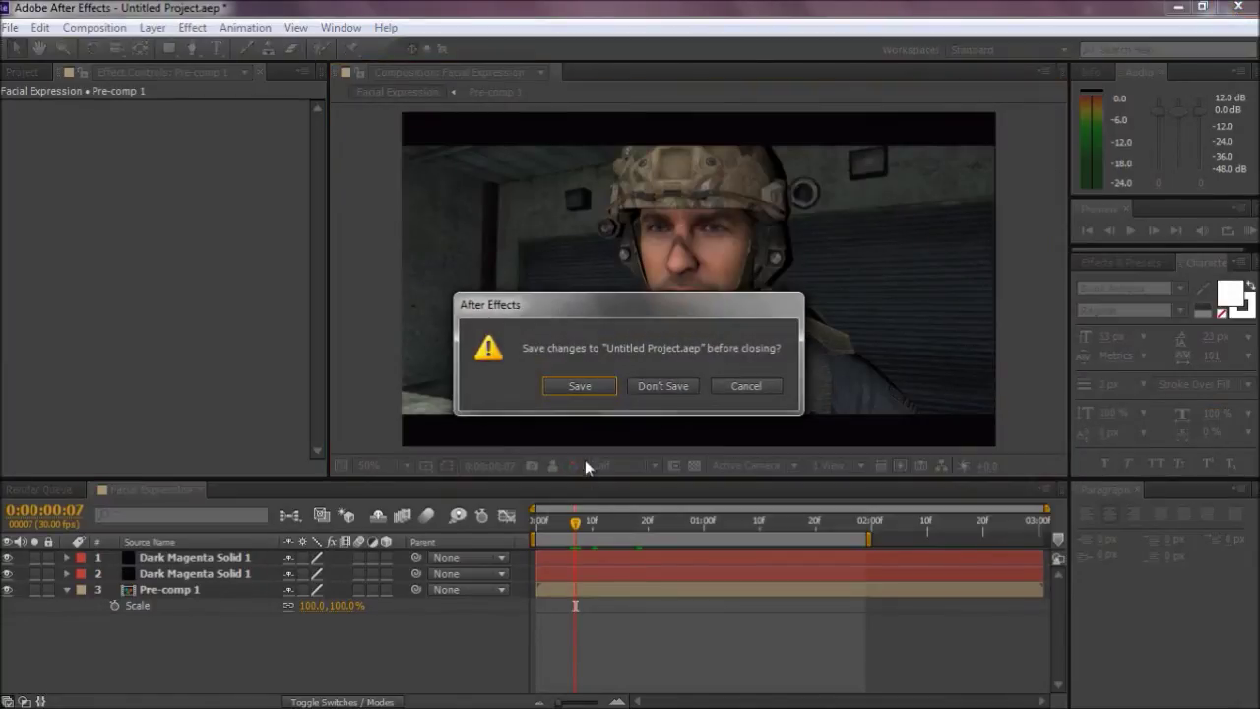
{"action": "left_click", "coordinate": [665, 383]}
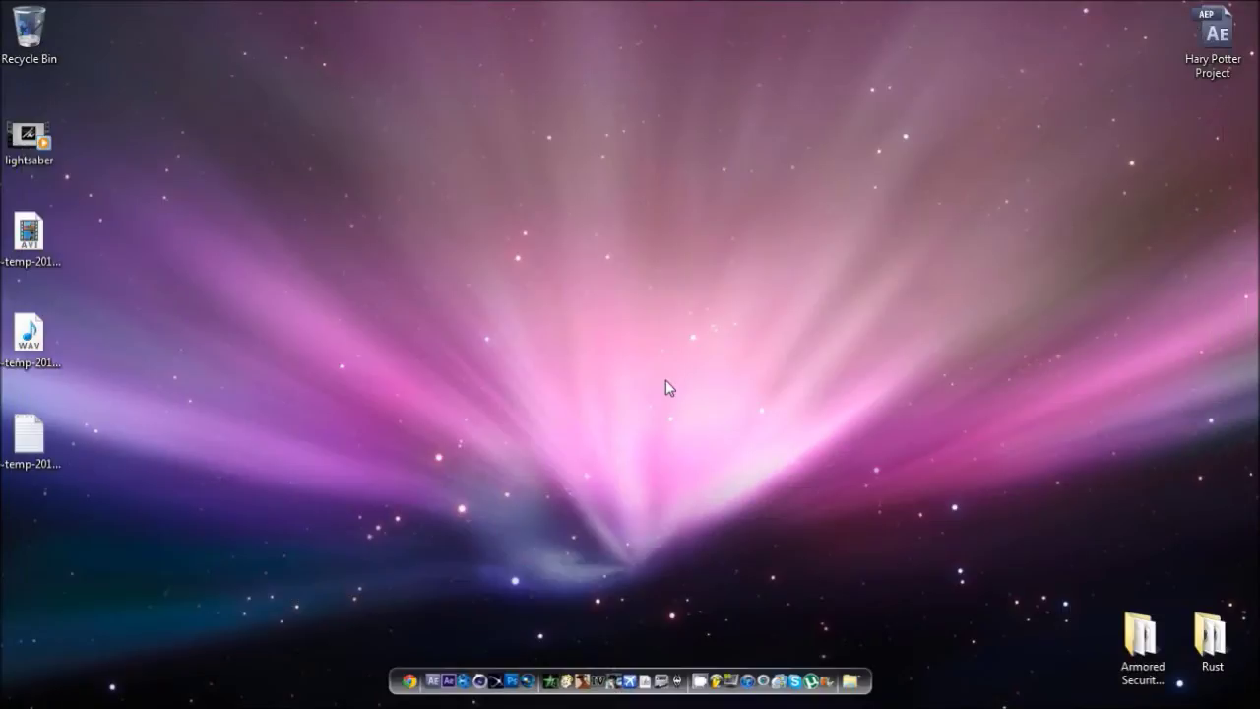
{"action": "left_click", "coordinate": [480, 677]}
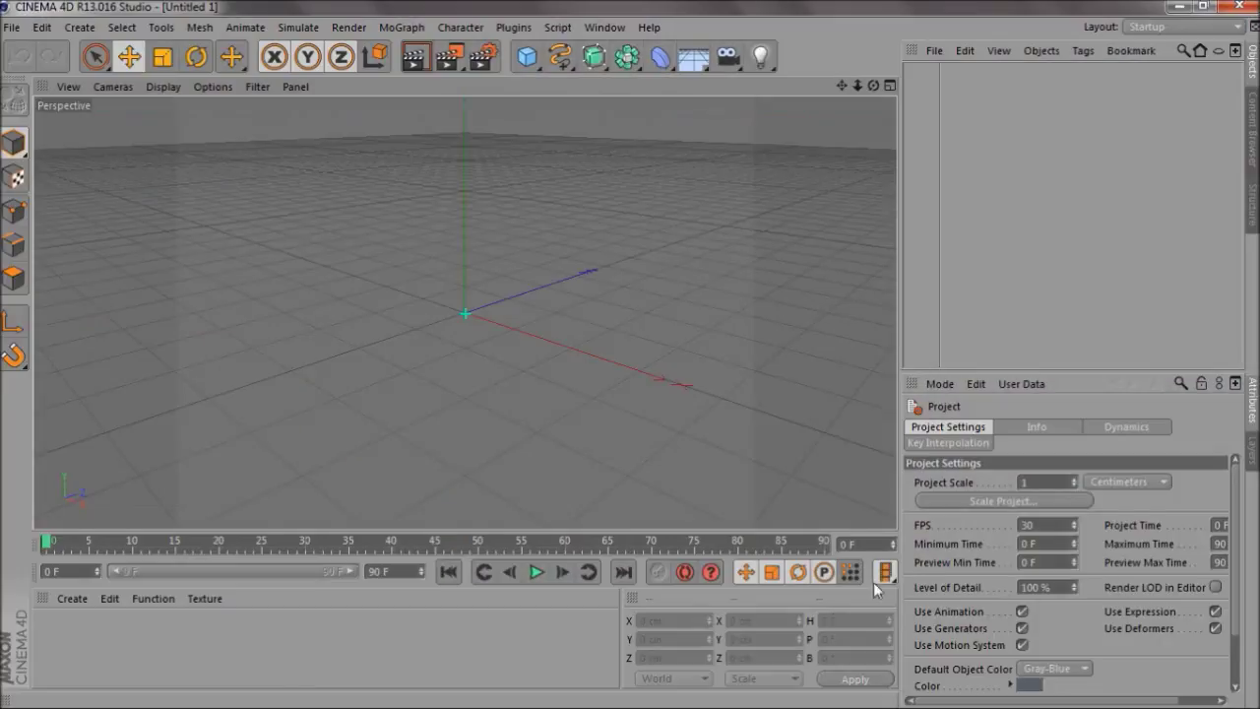
Browse to Documents > Faex Editing > Current Editing > Dueltage > cinematics in the Open dialog.
{"action": "left_click", "coordinate": [12, 33]}
{"action": "left_click", "coordinate": [50, 75]}
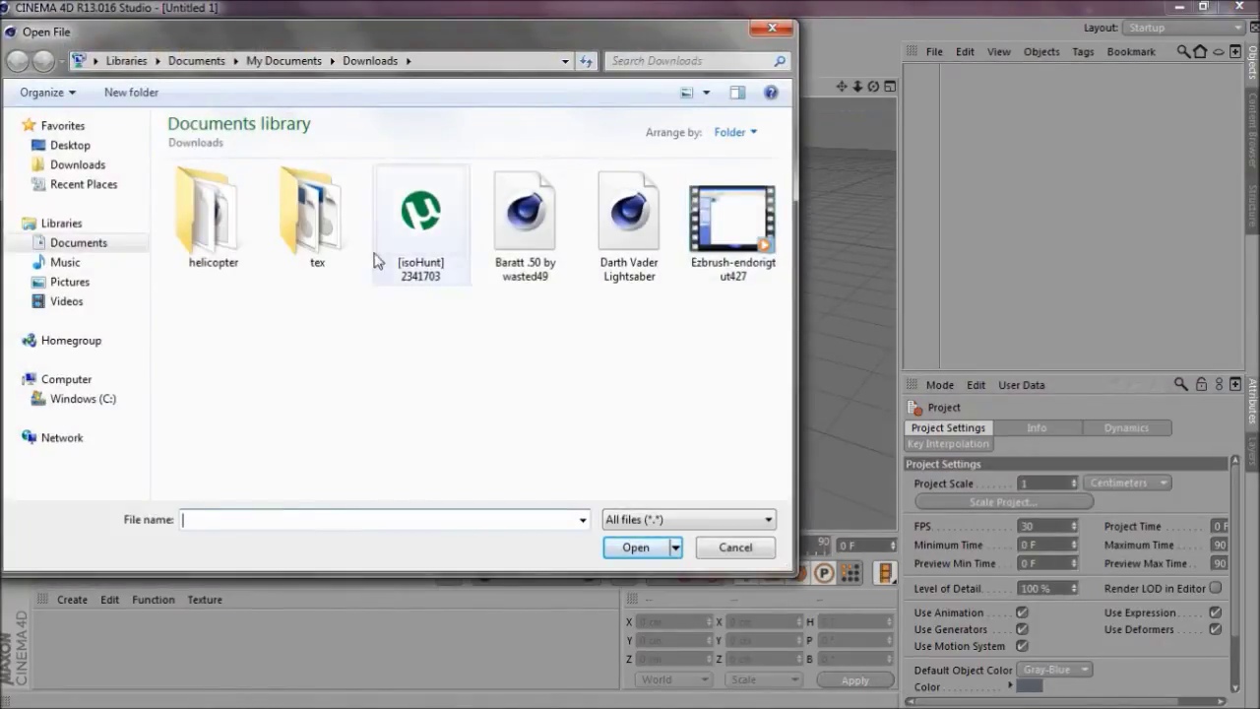
{"action": "left_click", "coordinate": [128, 241]}
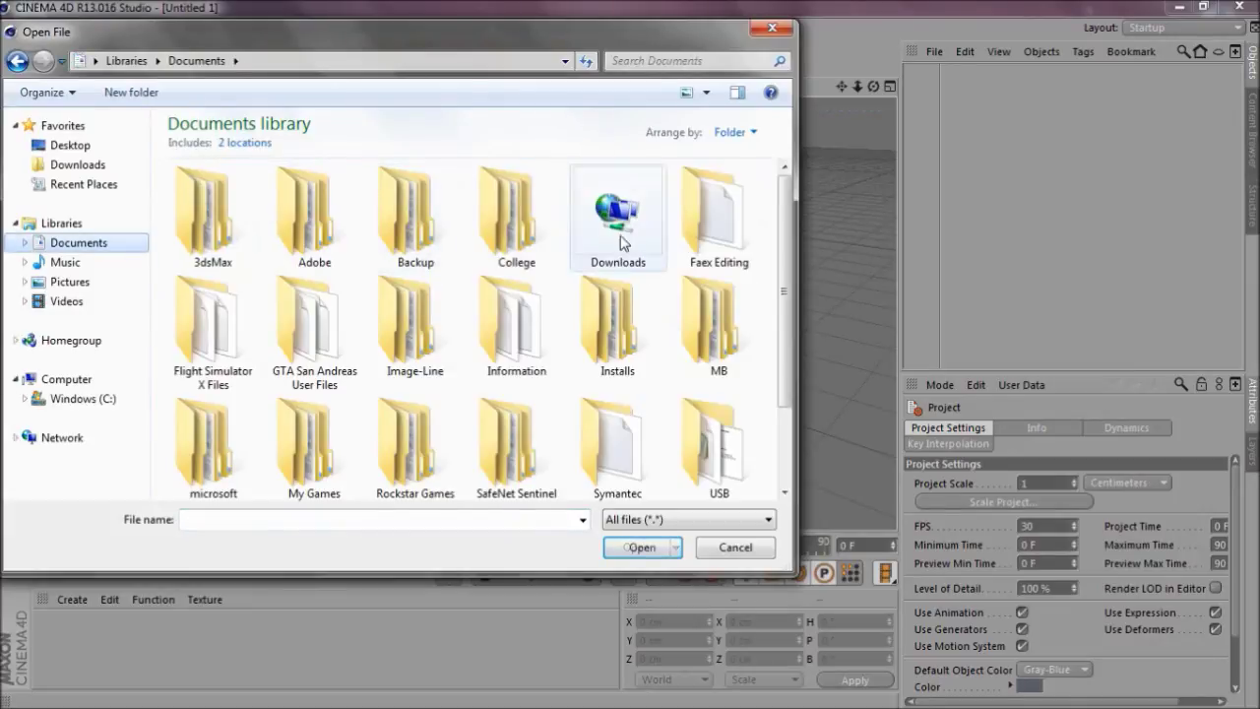
{"action": "double_click", "coordinate": [717, 224]}
{"action": "double_click", "coordinate": [524, 217]}
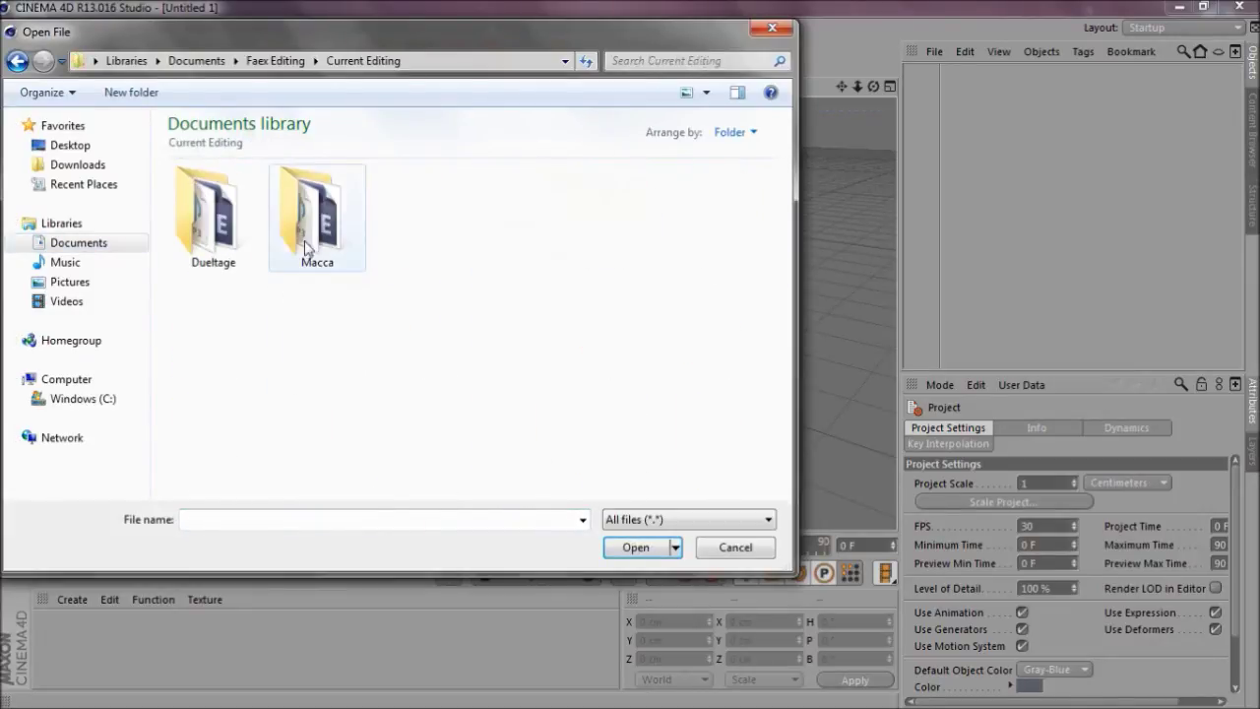
{"action": "double_click", "coordinate": [203, 241]}
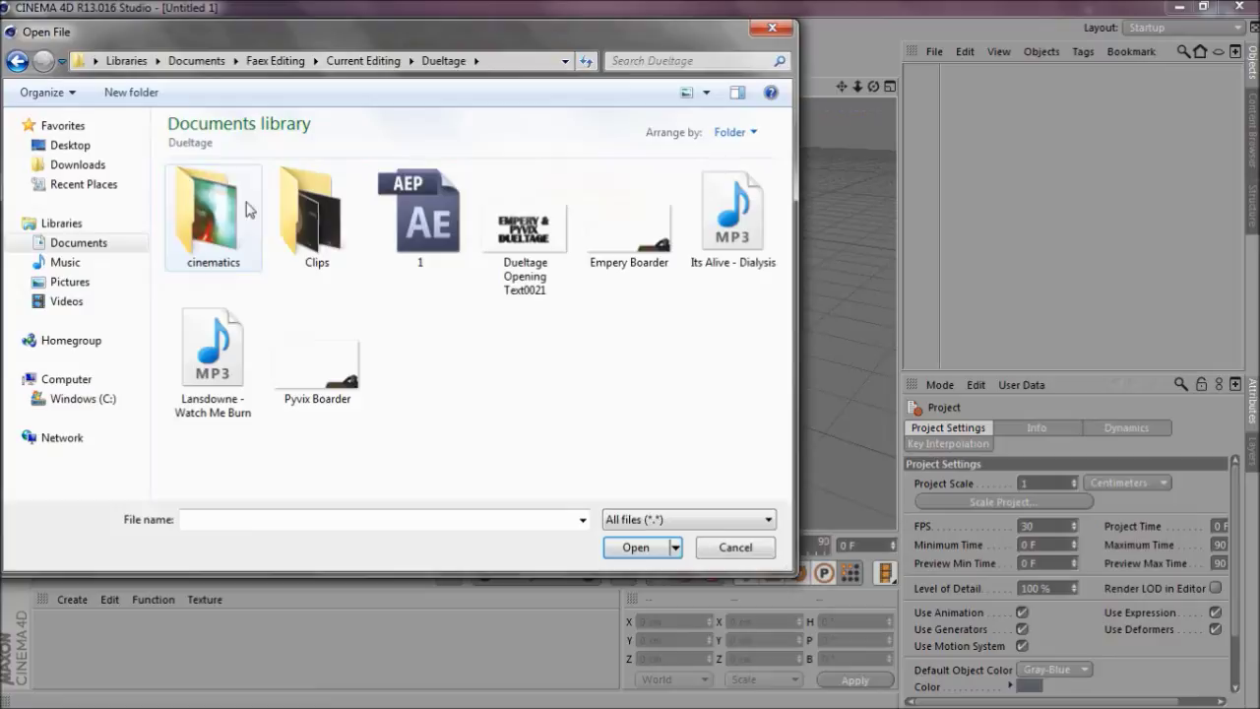
{"action": "double_click", "coordinate": [224, 230]}
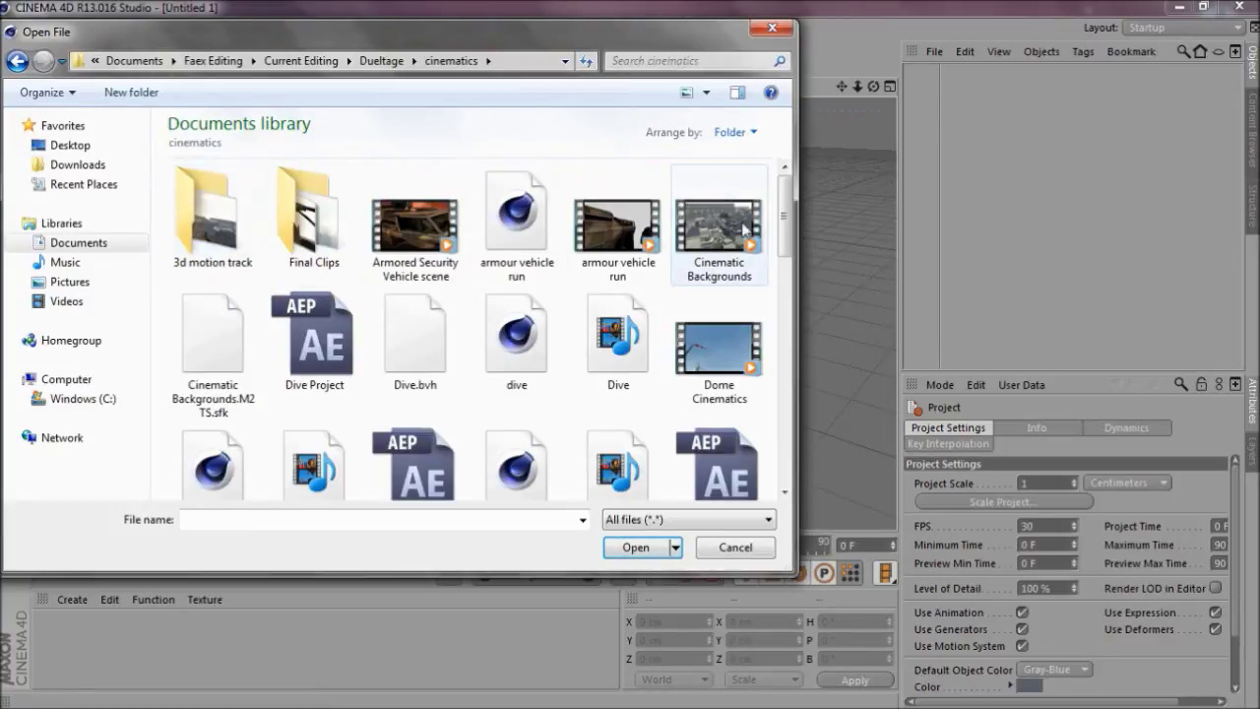
Open the Walk with rifle scene from the cinematics folder.
{"action": "left_click_drag", "start_coordinate": [787, 222], "coordinate": [786, 281]}
{"action": "left_click", "coordinate": [512, 282]}
{"action": "scroll", "coordinate": [630, 295], "scroll_direction": "down", "scroll_amount": 10}
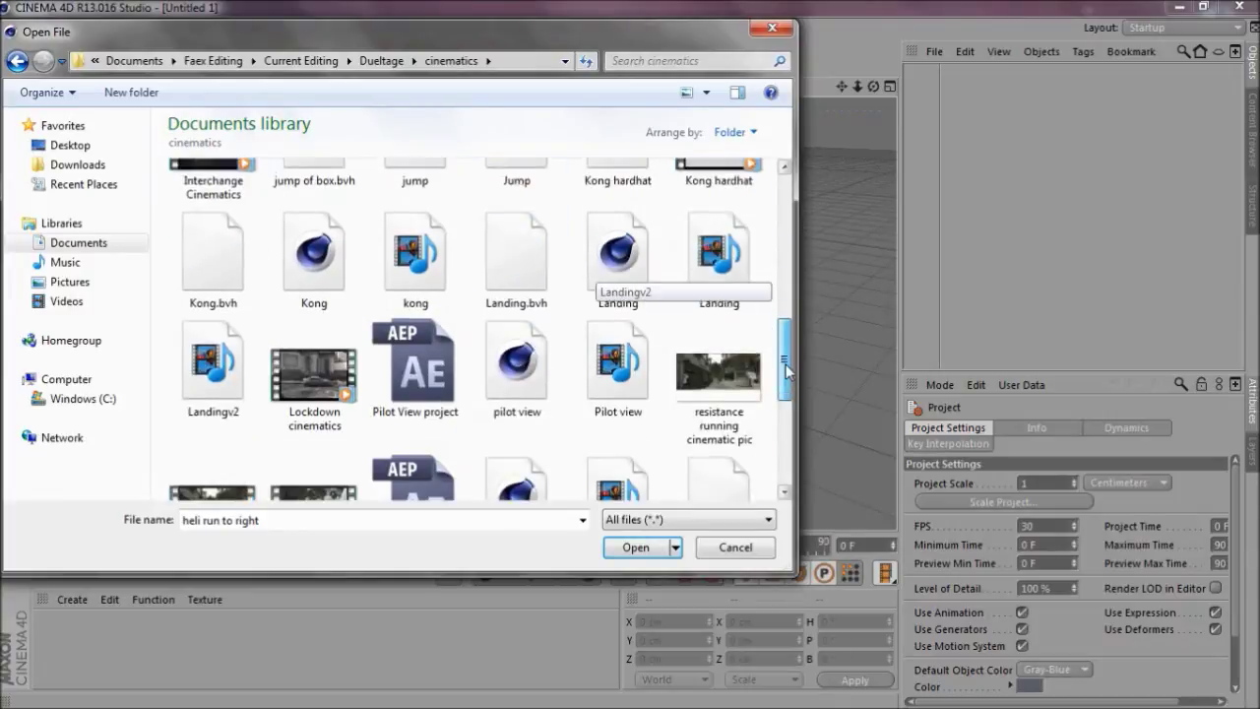
{"action": "left_click", "coordinate": [517, 325]}
{"action": "scroll", "coordinate": [780, 396], "scroll_direction": "down", "scroll_amount": 3}
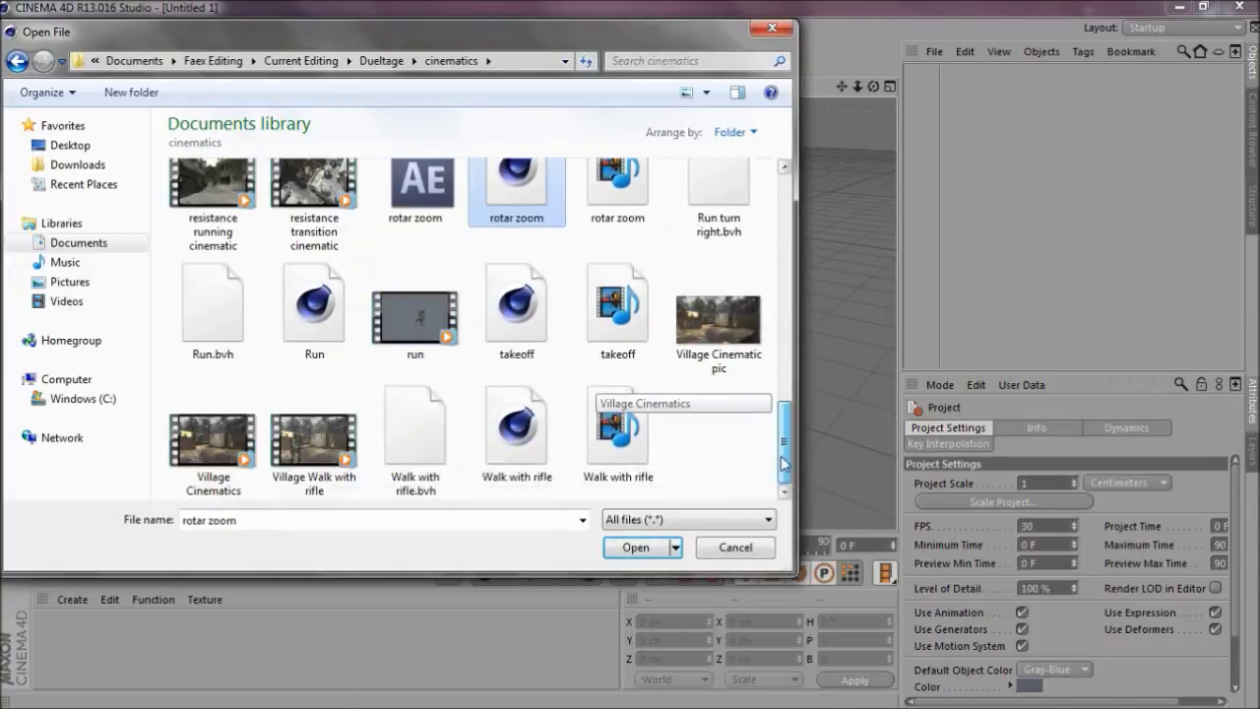
{"action": "double_click", "coordinate": [509, 443]}
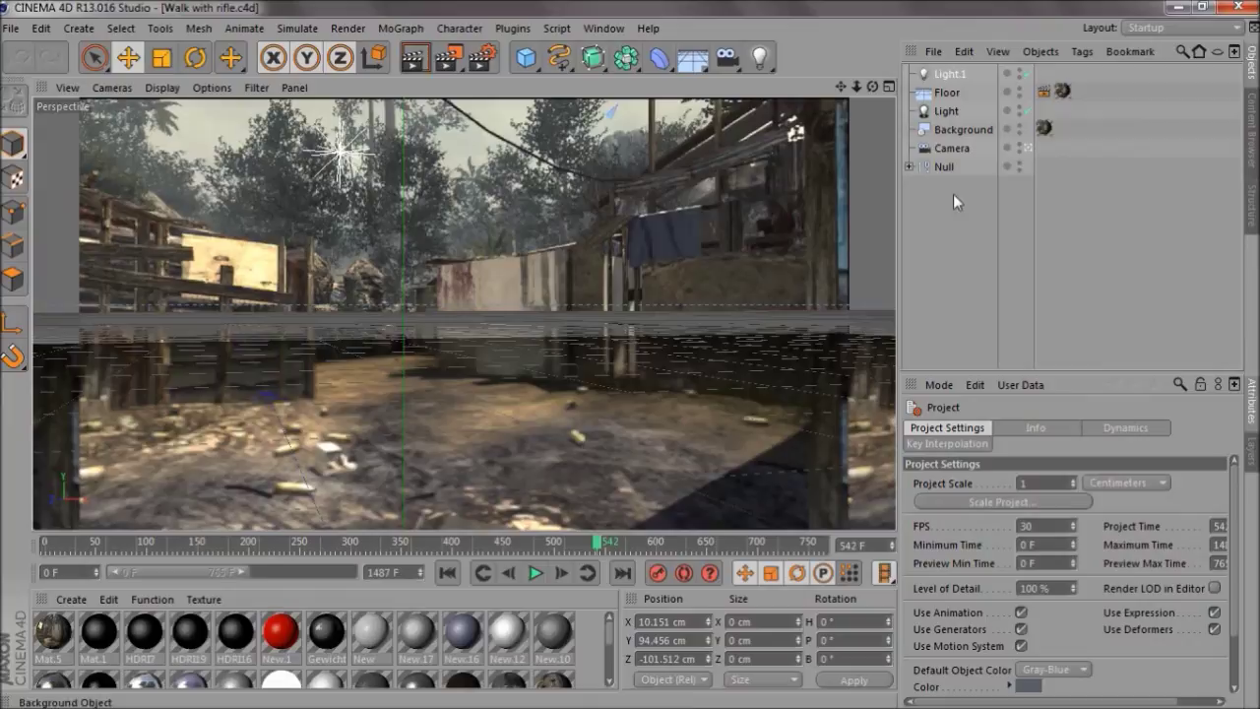
Delete the Mat.5 material, the old texture tag and the old Background object.
{"action": "left_click", "coordinate": [952, 194]}
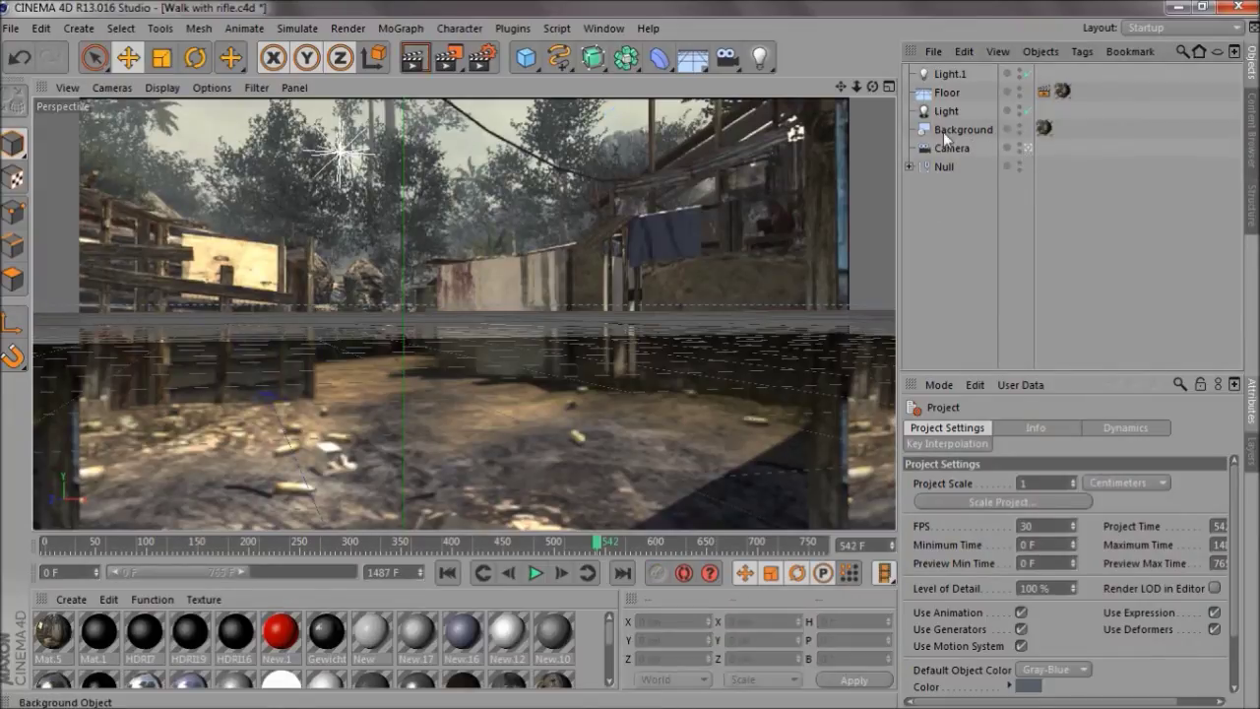
{"action": "left_click", "coordinate": [961, 130]}
{"action": "left_click", "coordinate": [54, 632]}
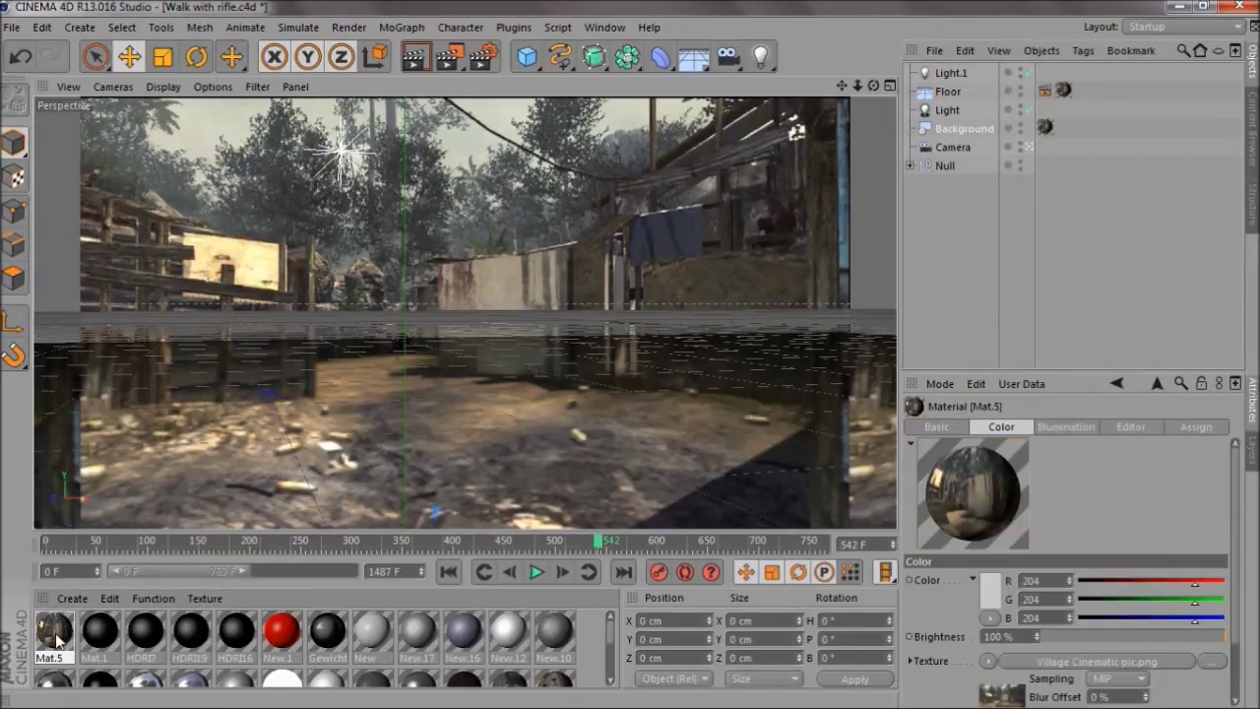
{"action": "key", "text": "Delete"}
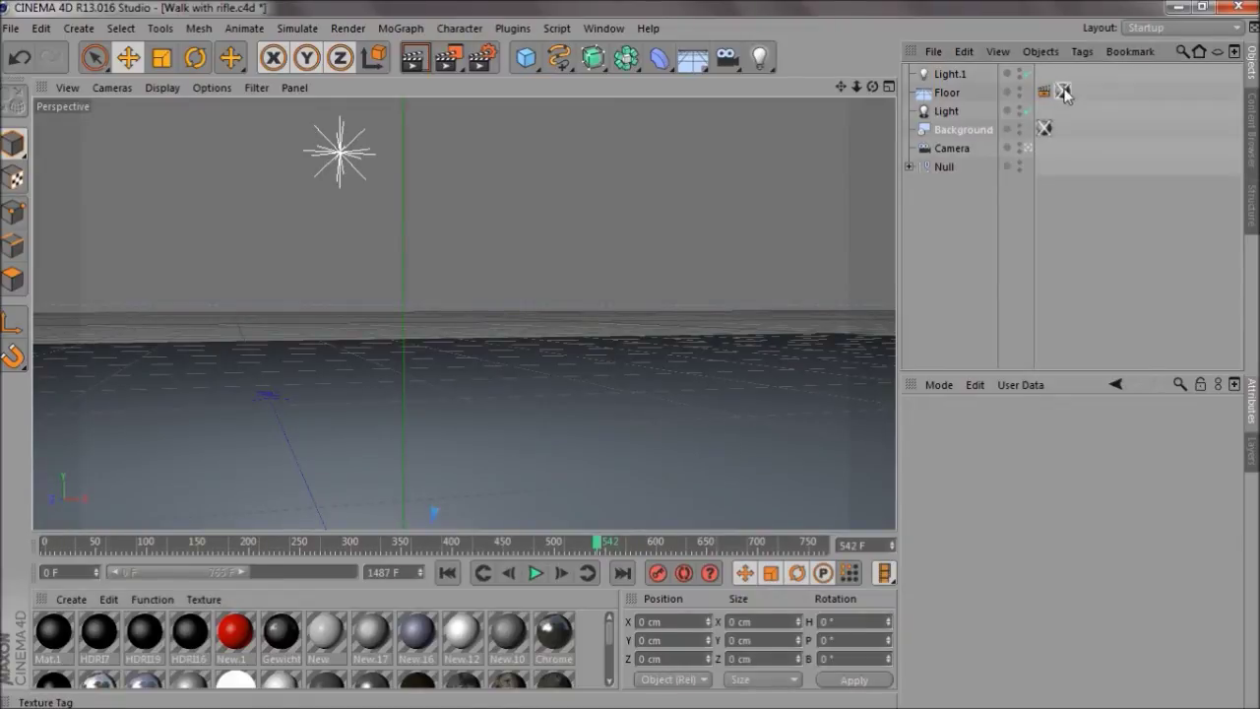
{"action": "left_click", "coordinate": [1063, 90]}
{"action": "key", "text": "Delete"}
{"action": "key", "text": "Delete"}
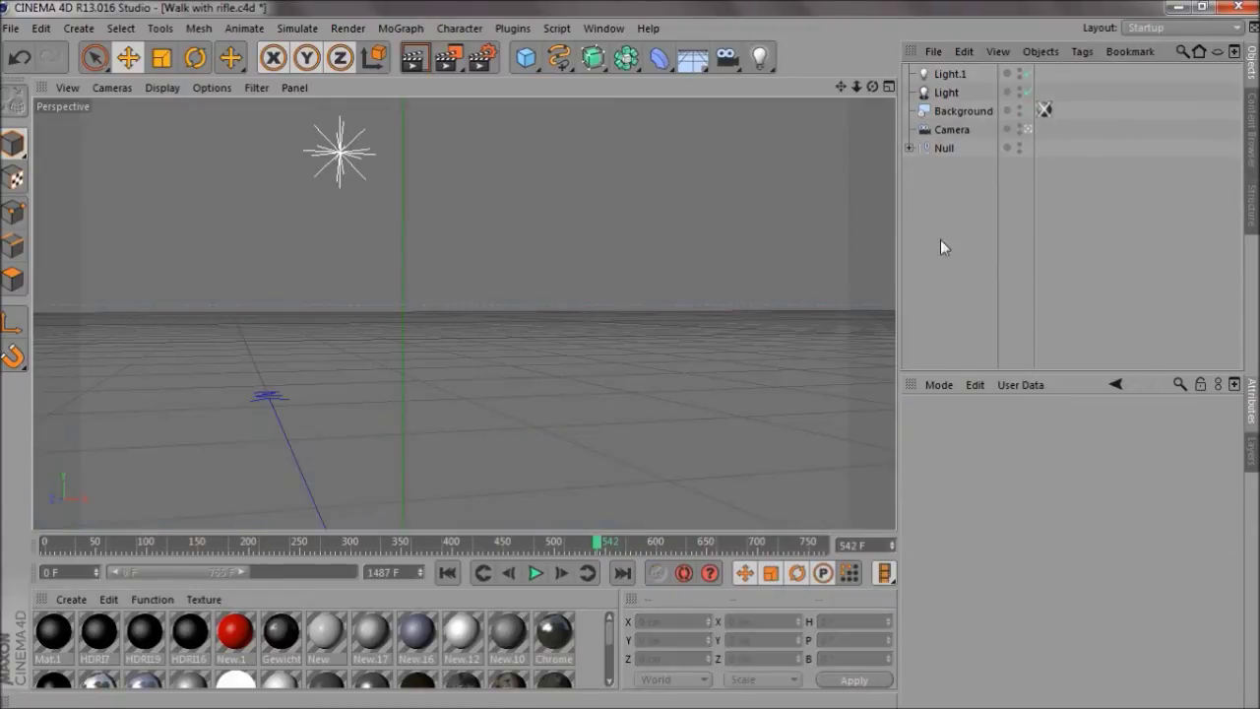
{"action": "left_click", "coordinate": [957, 111]}
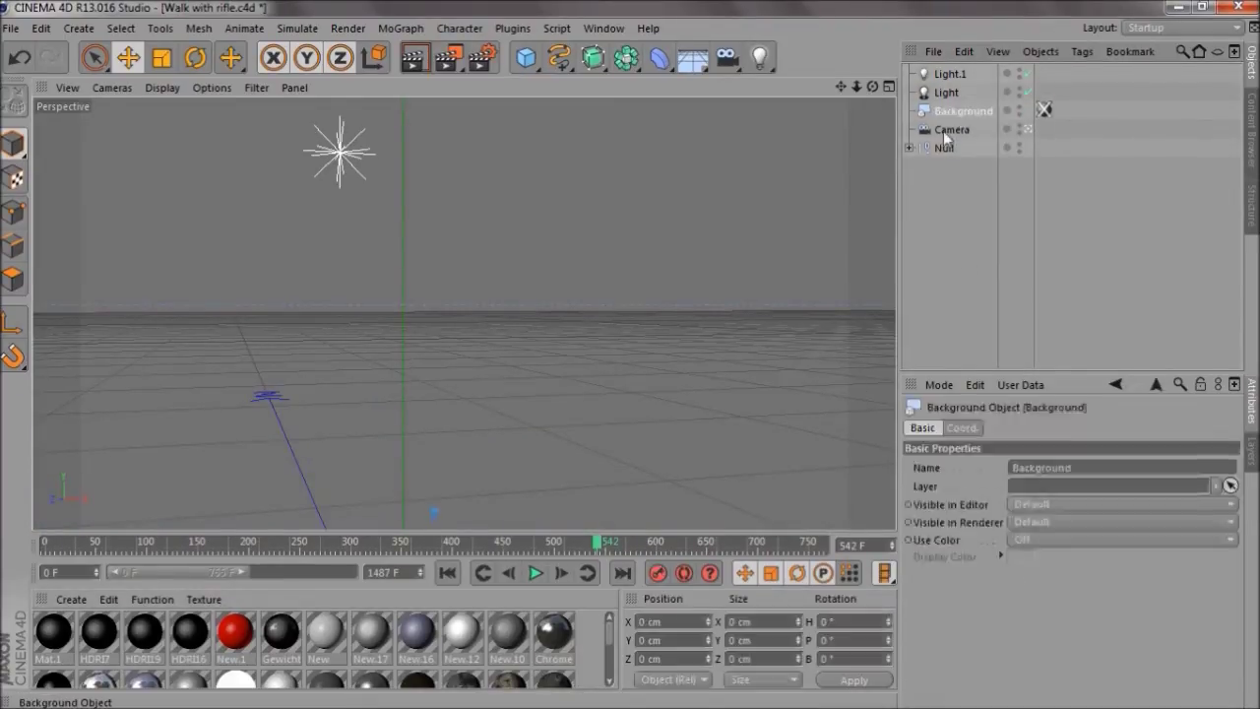
{"action": "key", "text": "Delete"}
Return to around frame 292 and add a new Floor object.
{"action": "left_click_drag", "start_coordinate": [245, 552], "coordinate": [581, 547]}
{"action": "mouse_move", "coordinate": [334, 553]}
{"action": "left_mouse_down"}
{"action": "mouse_move", "coordinate": [241, 550]}
{"action": "mouse_move", "coordinate": [344, 550]}
{"action": "left_mouse_up"}
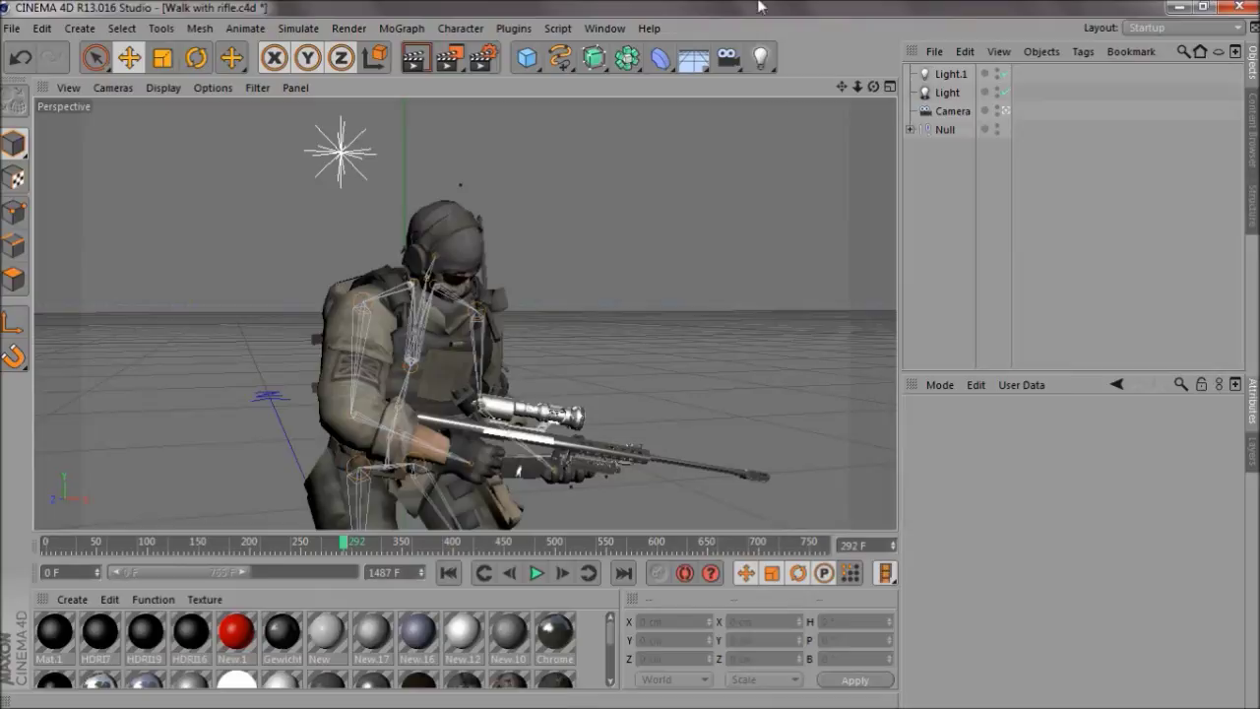
{"action": "left_click_drag", "start_coordinate": [686, 57], "coordinate": [780, 210]}
Add a new Background object, then create a new material and open it for editing.
{"action": "left_click", "coordinate": [953, 243]}
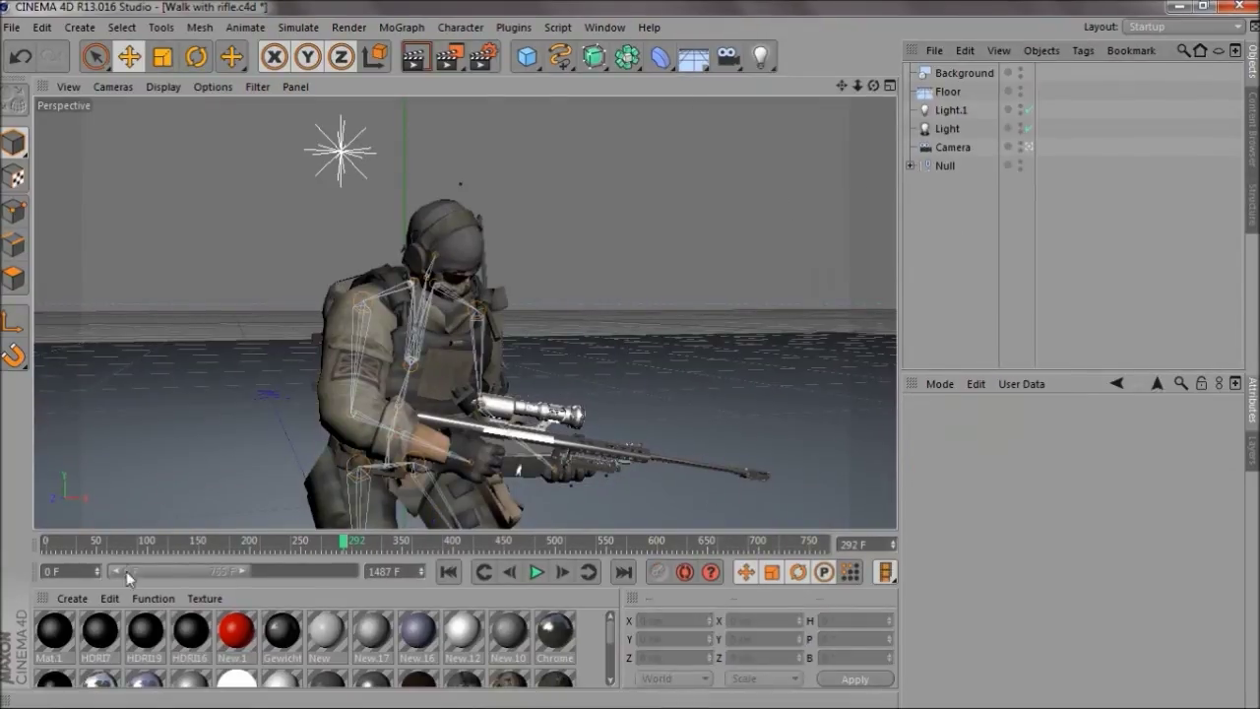
{"action": "double_click", "coordinate": [599, 637]}
{"action": "double_click", "coordinate": [54, 630]}
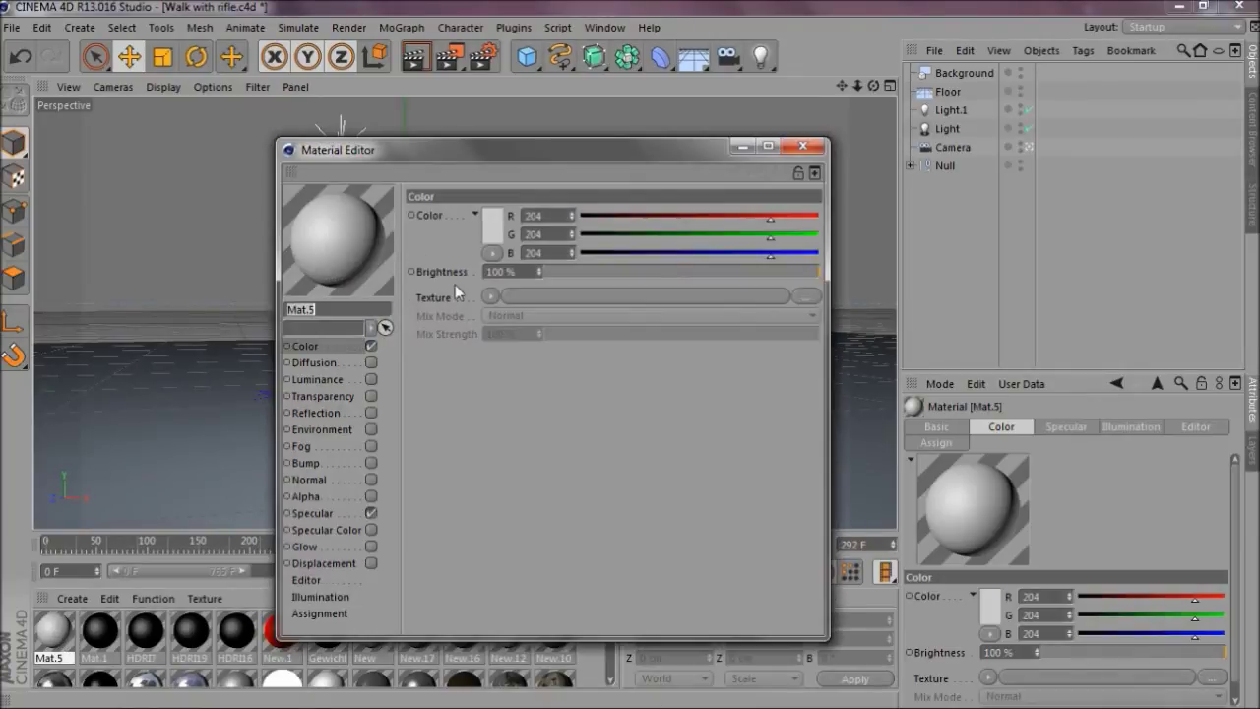
Load Village Cinematic pic.png as the material's colour texture.
{"action": "left_click", "coordinate": [485, 295]}
{"action": "left_click", "coordinate": [497, 298]}
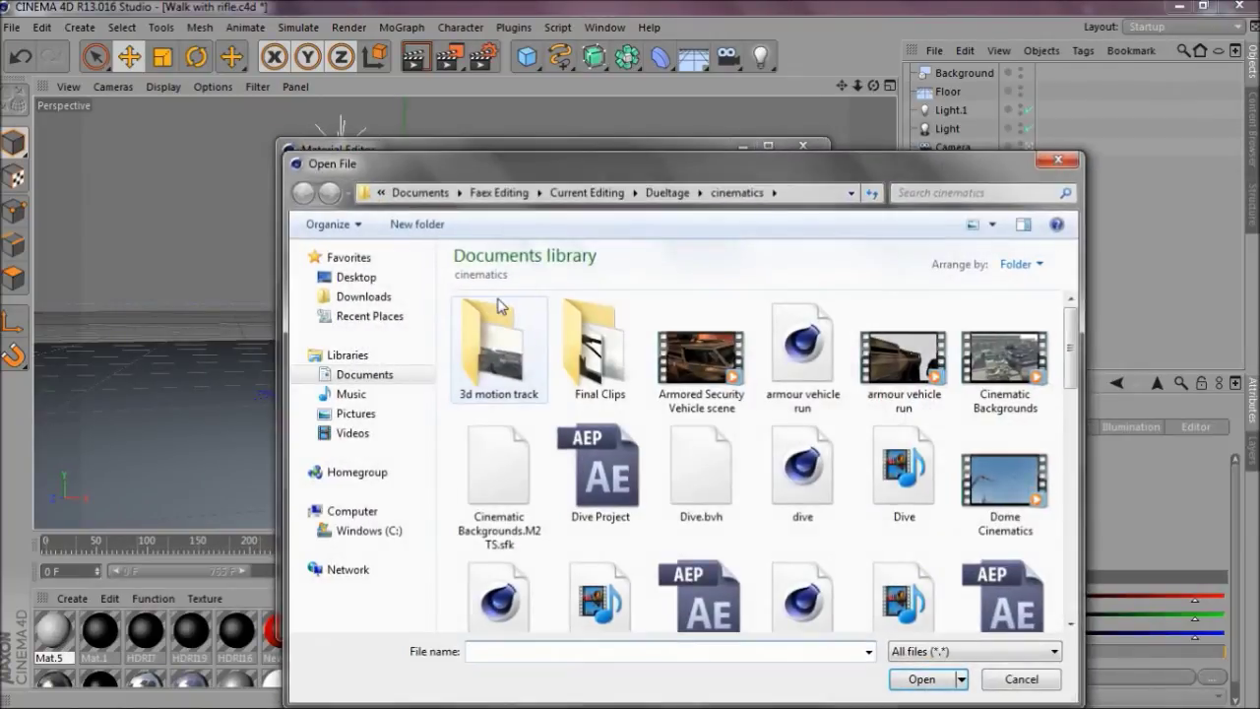
{"action": "left_click_drag", "start_coordinate": [1070, 325], "coordinate": [1097, 608]}
{"action": "left_click", "coordinate": [1004, 477]}
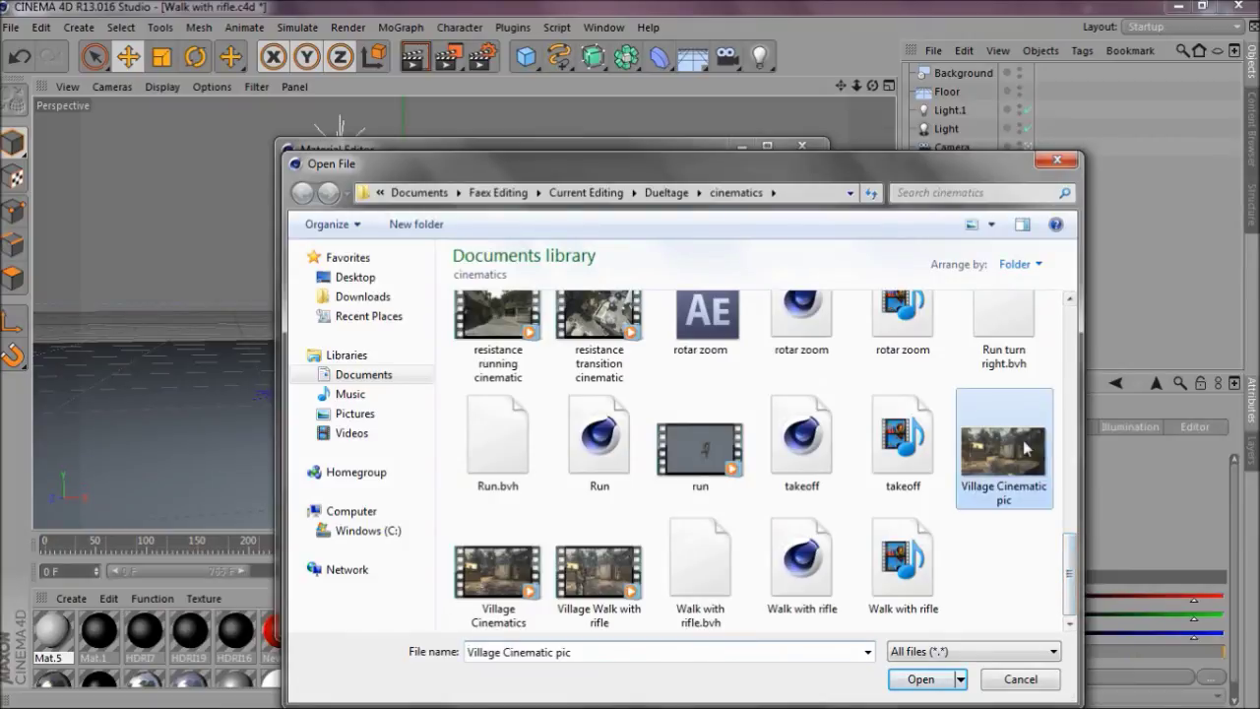
{"action": "left_click", "coordinate": [499, 555]}
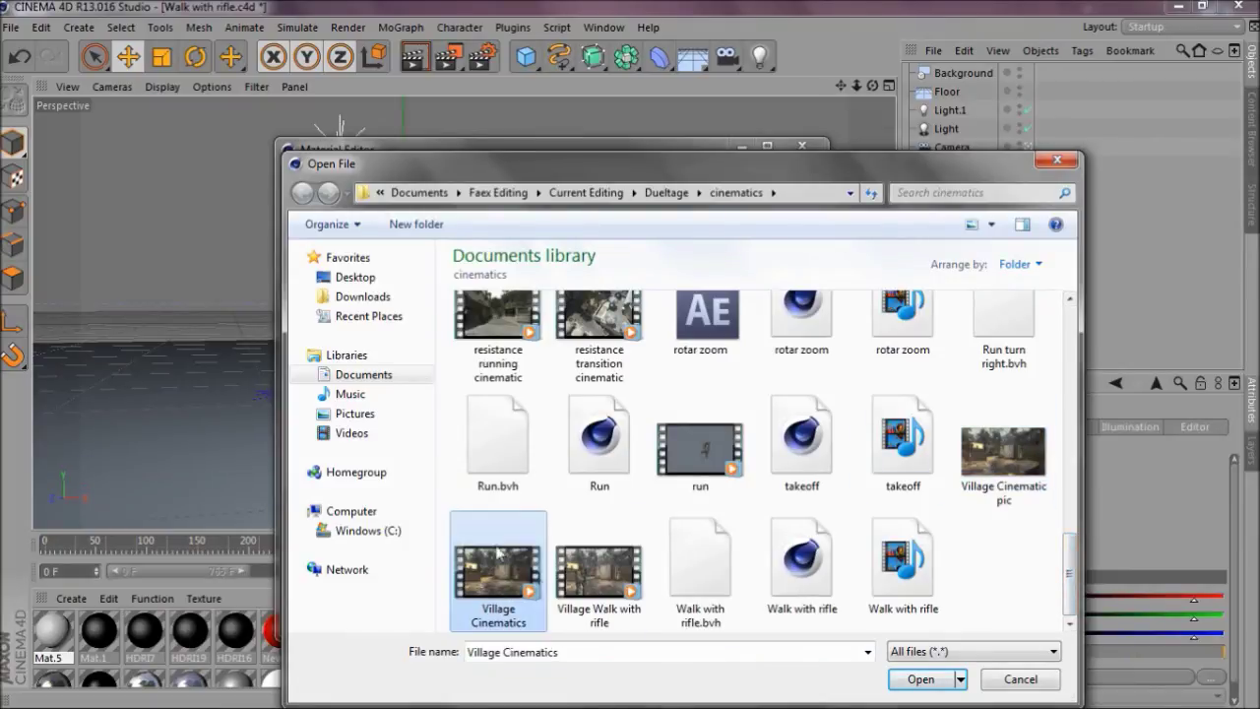
{"action": "left_click", "coordinate": [997, 465]}
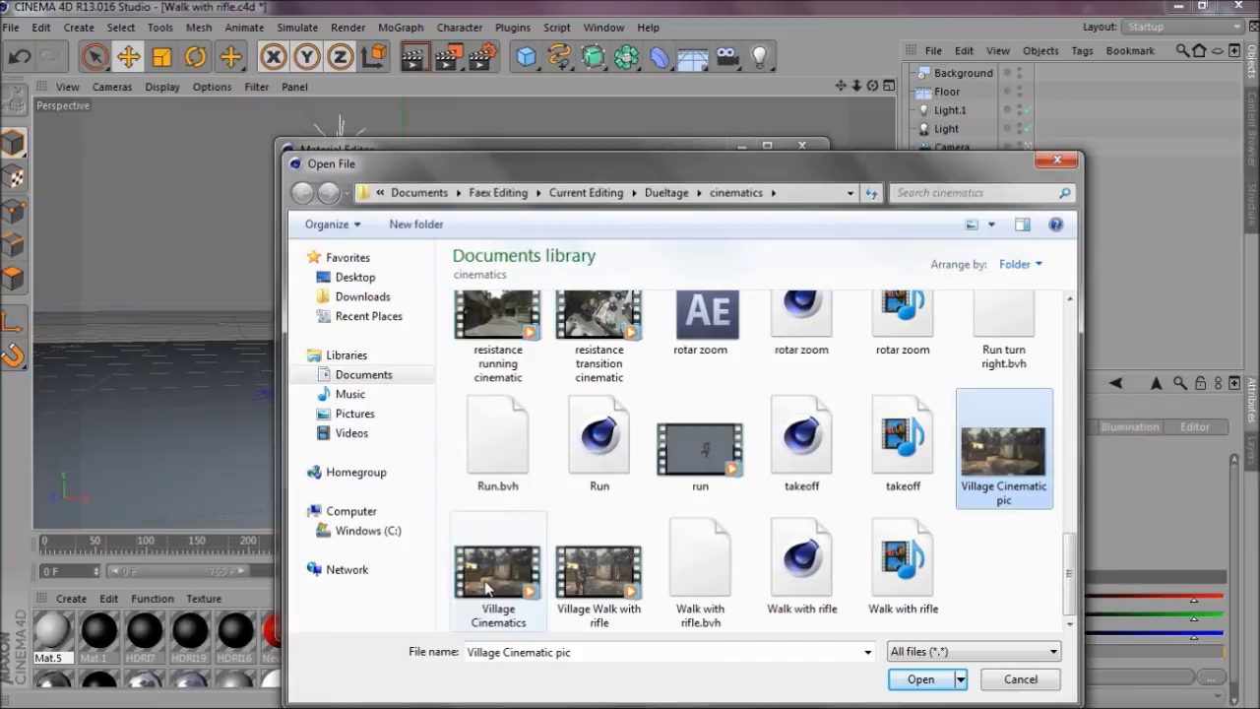
{"action": "double_click", "coordinate": [1017, 465]}
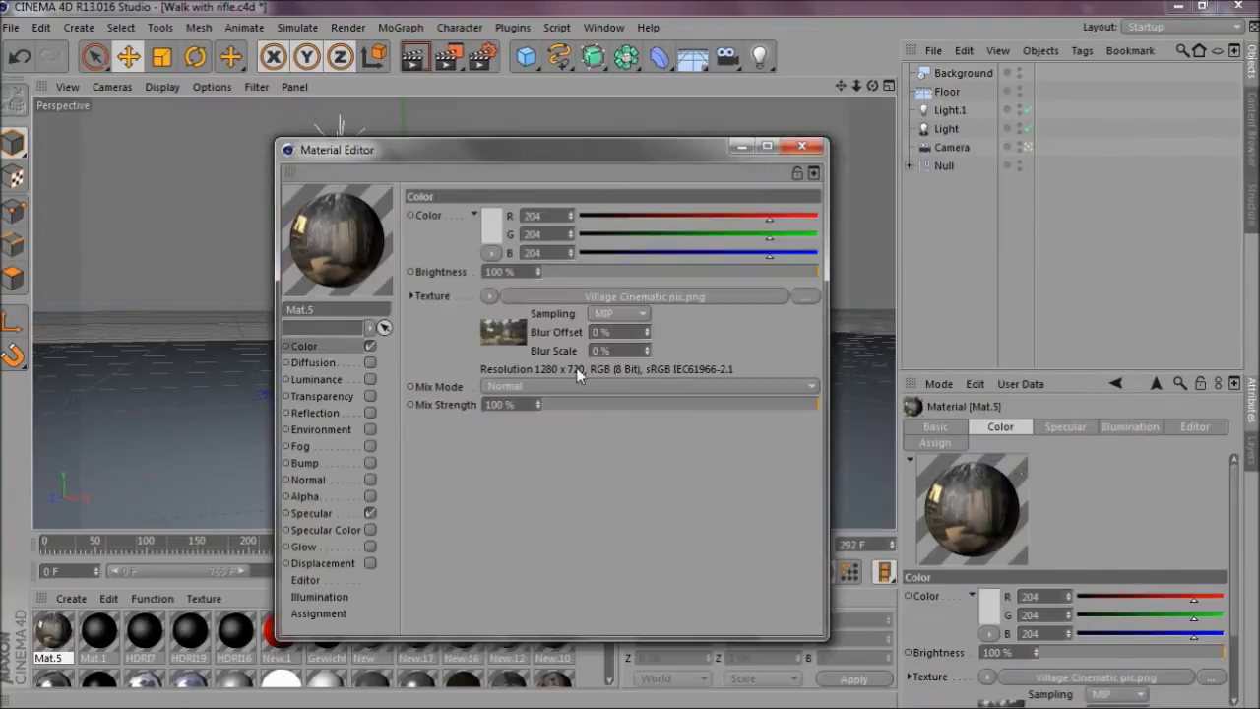
Turn off Mat.5's specular and apply it to the Background and Floor objects.
{"action": "left_click", "coordinate": [370, 513]}
{"action": "left_click", "coordinate": [803, 145]}
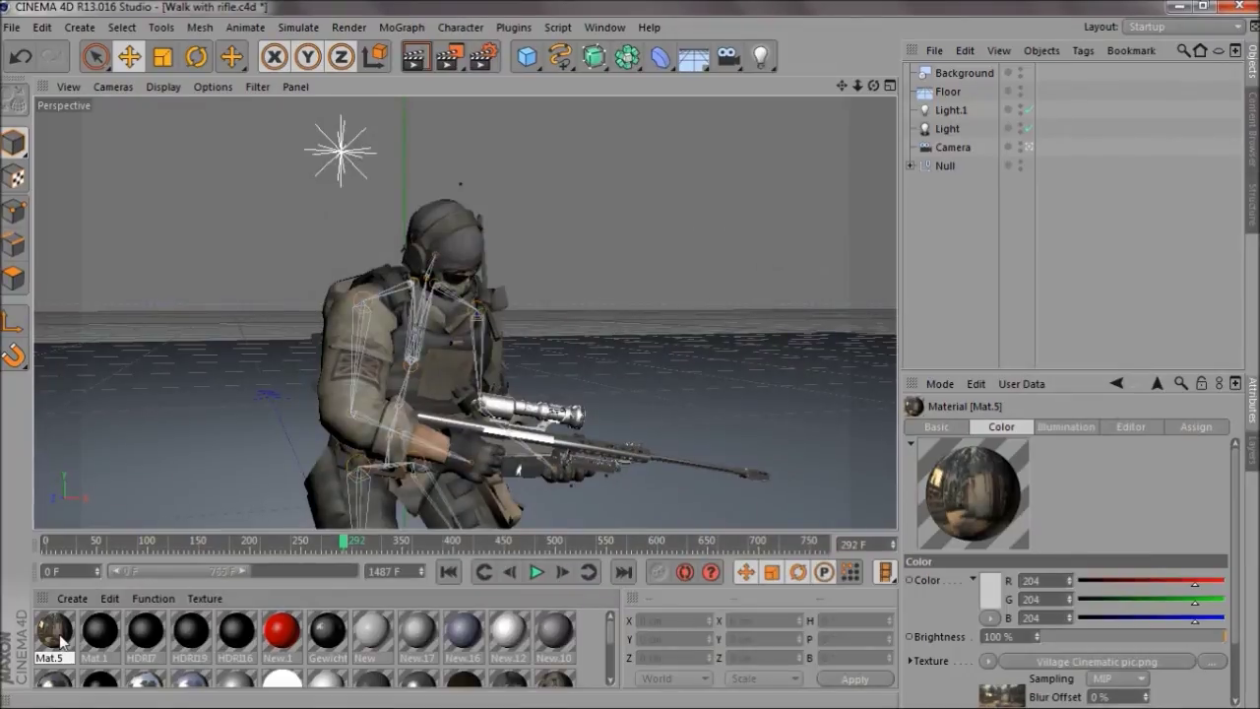
{"action": "left_click_drag", "start_coordinate": [61, 640], "coordinate": [976, 75]}
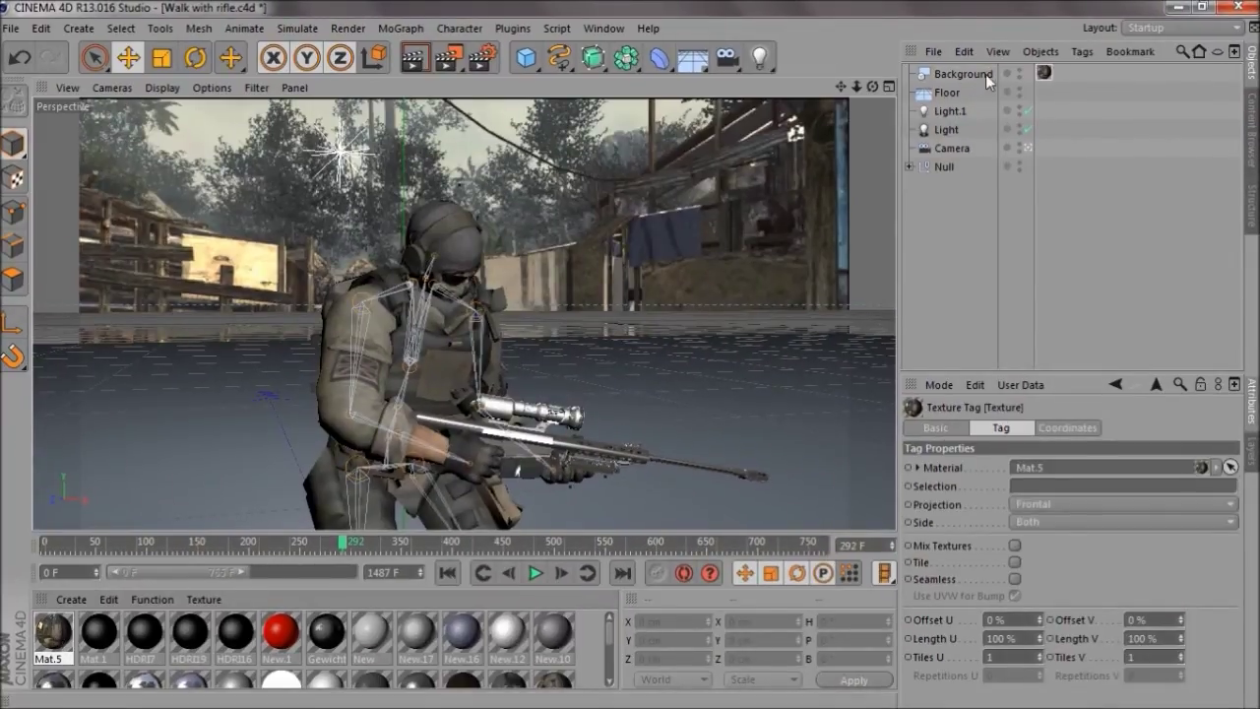
{"action": "left_click_drag", "start_coordinate": [948, 96], "coordinate": [948, 95]}
Set the Floor's texture tag projection to Frontal.
{"action": "left_click", "coordinate": [952, 221]}
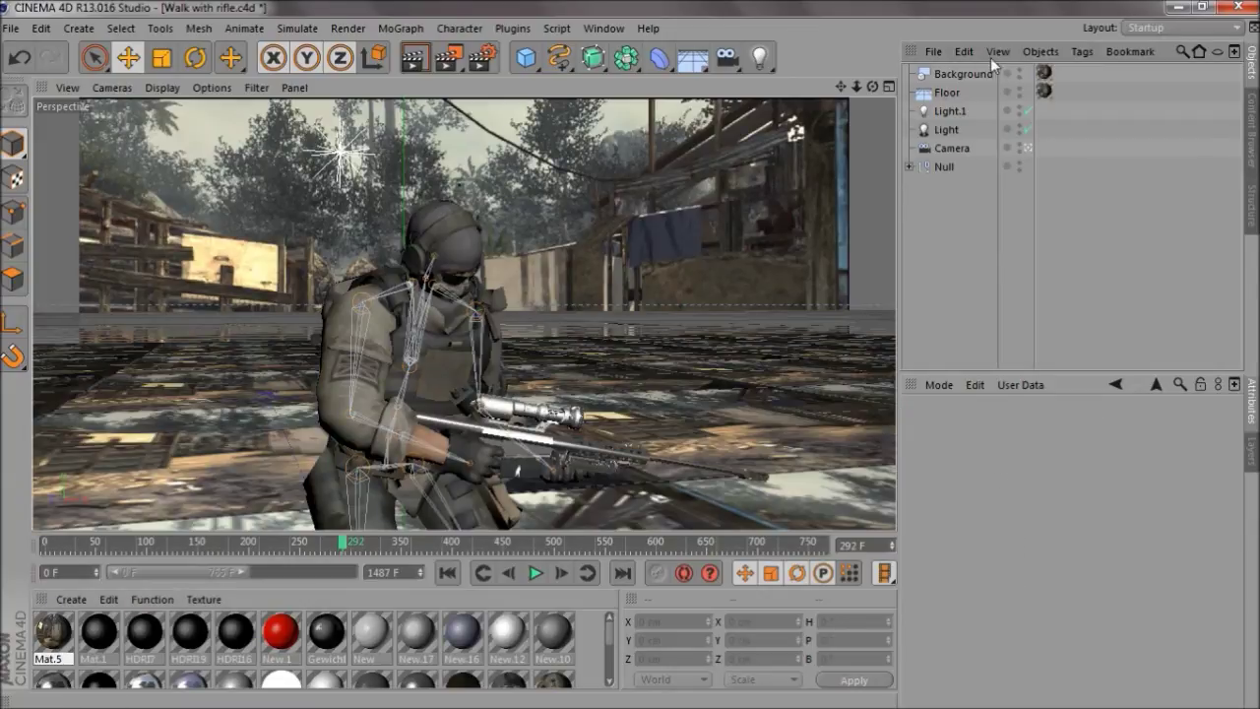
{"action": "left_click", "coordinate": [1045, 92]}
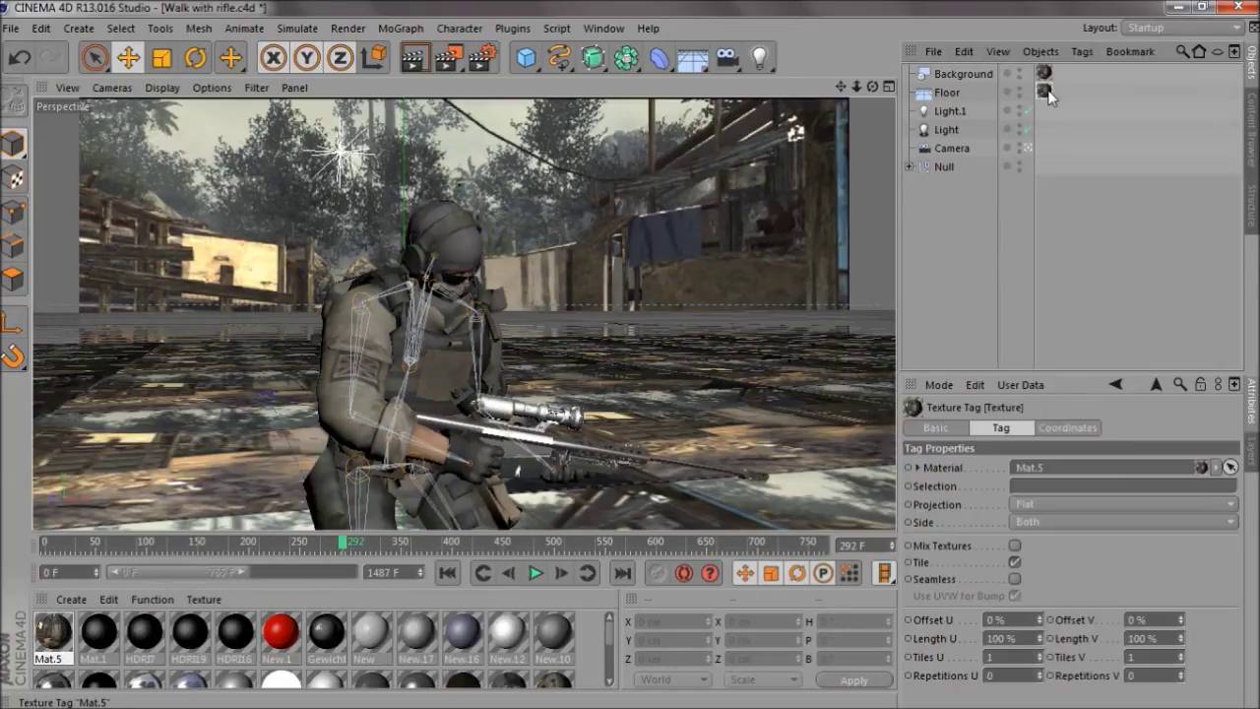
{"action": "left_click", "coordinate": [1031, 506]}
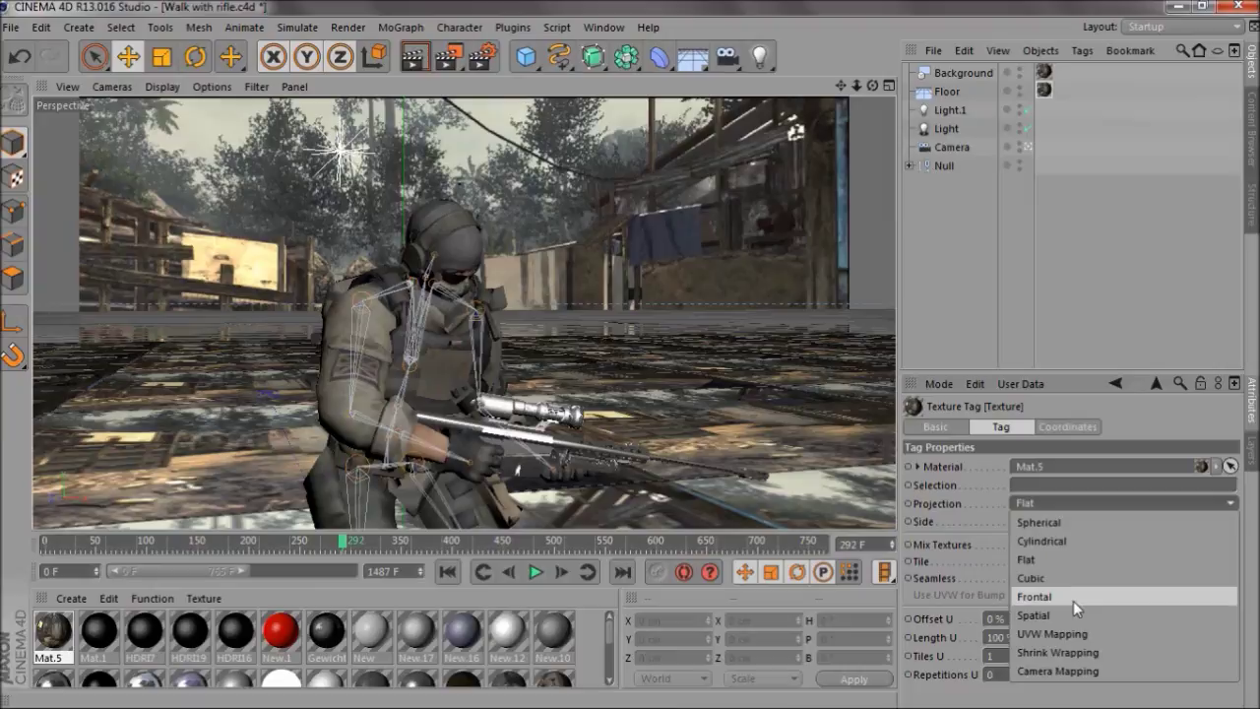
{"action": "left_click", "coordinate": [1073, 601]}
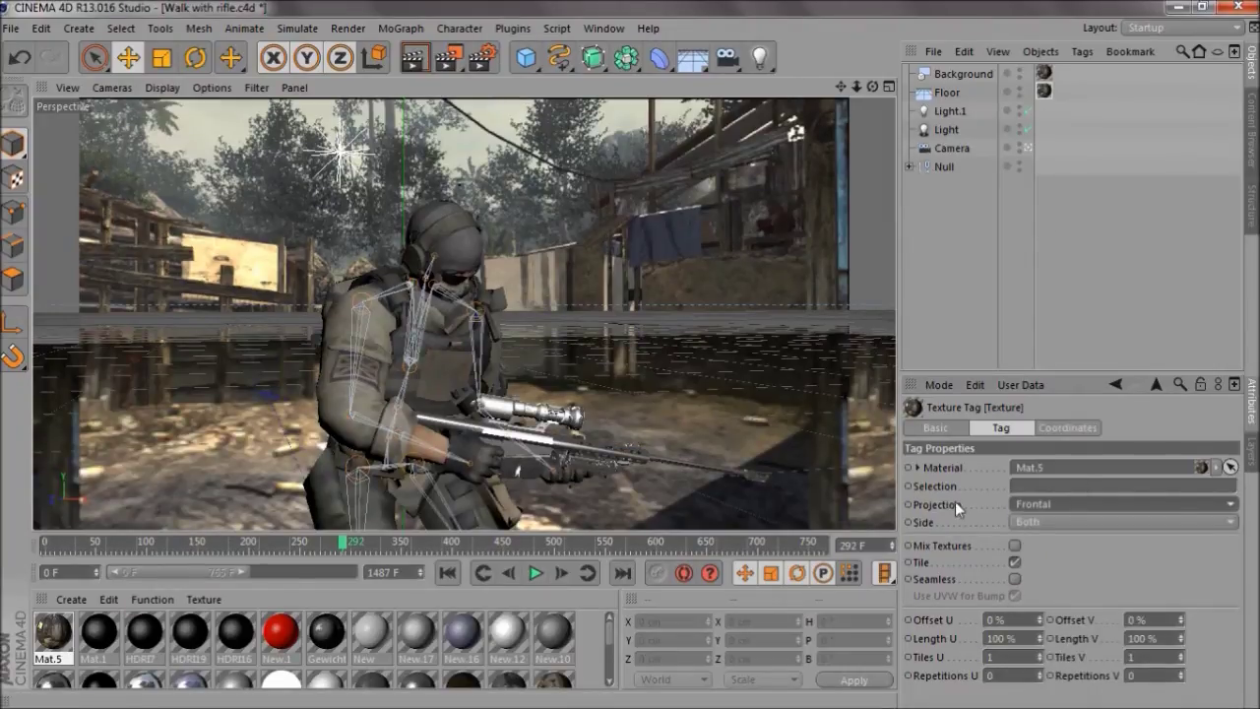
{"action": "left_click", "coordinate": [936, 289]}
Add a Compositing tag to Floor with Compositing Background enabled.
{"action": "left_click", "coordinate": [947, 93]}
{"action": "right_click", "coordinate": [948, 93]}
{"action": "mouse_move", "coordinate": [960, 103]}
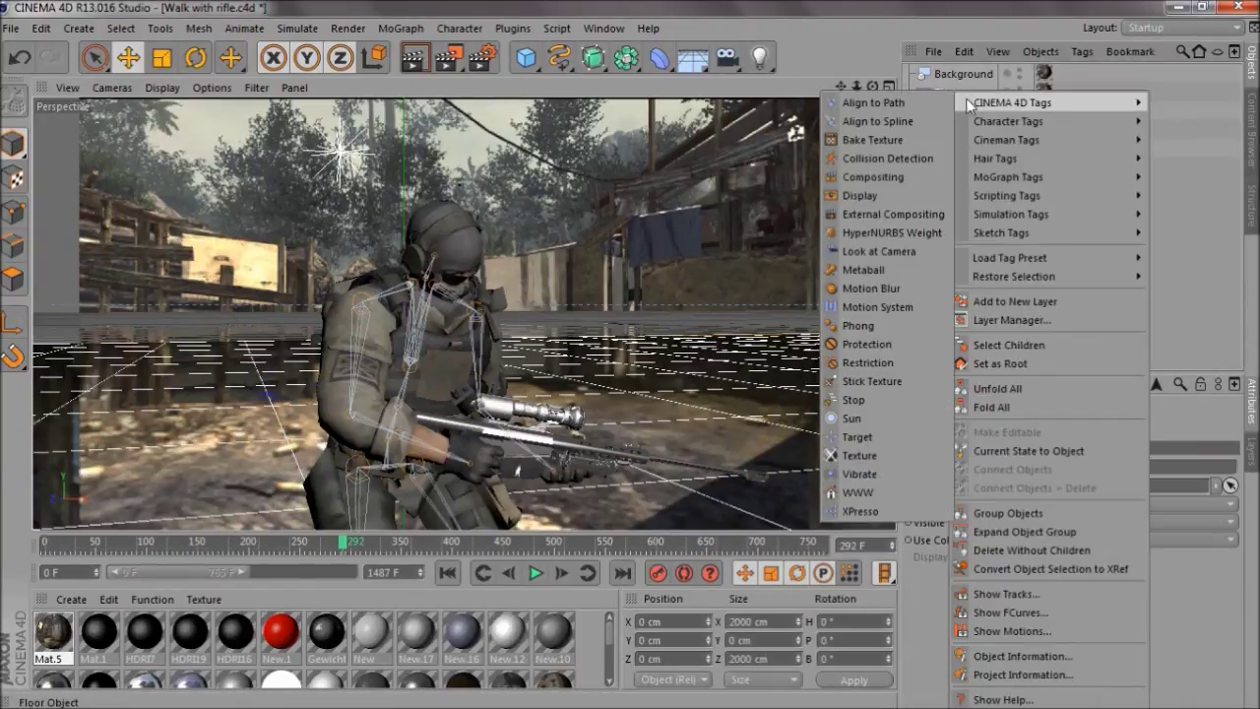
{"action": "left_click", "coordinate": [888, 178]}
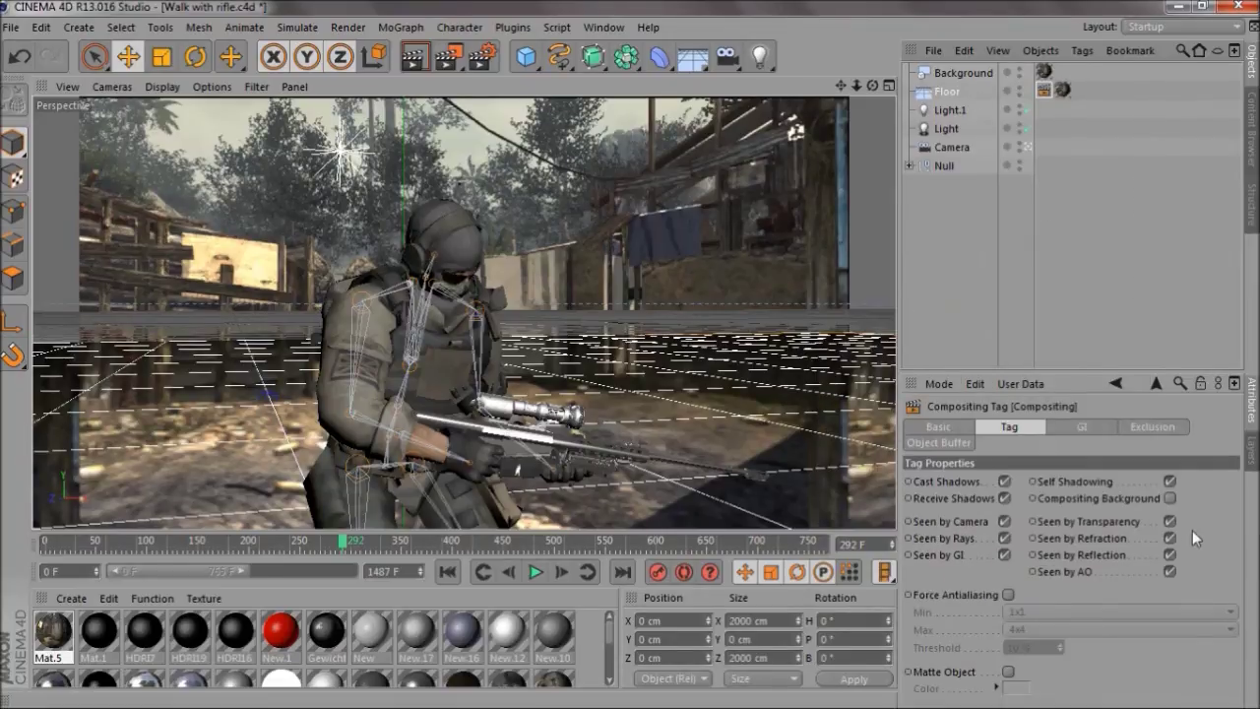
{"action": "left_click", "coordinate": [1168, 498]}
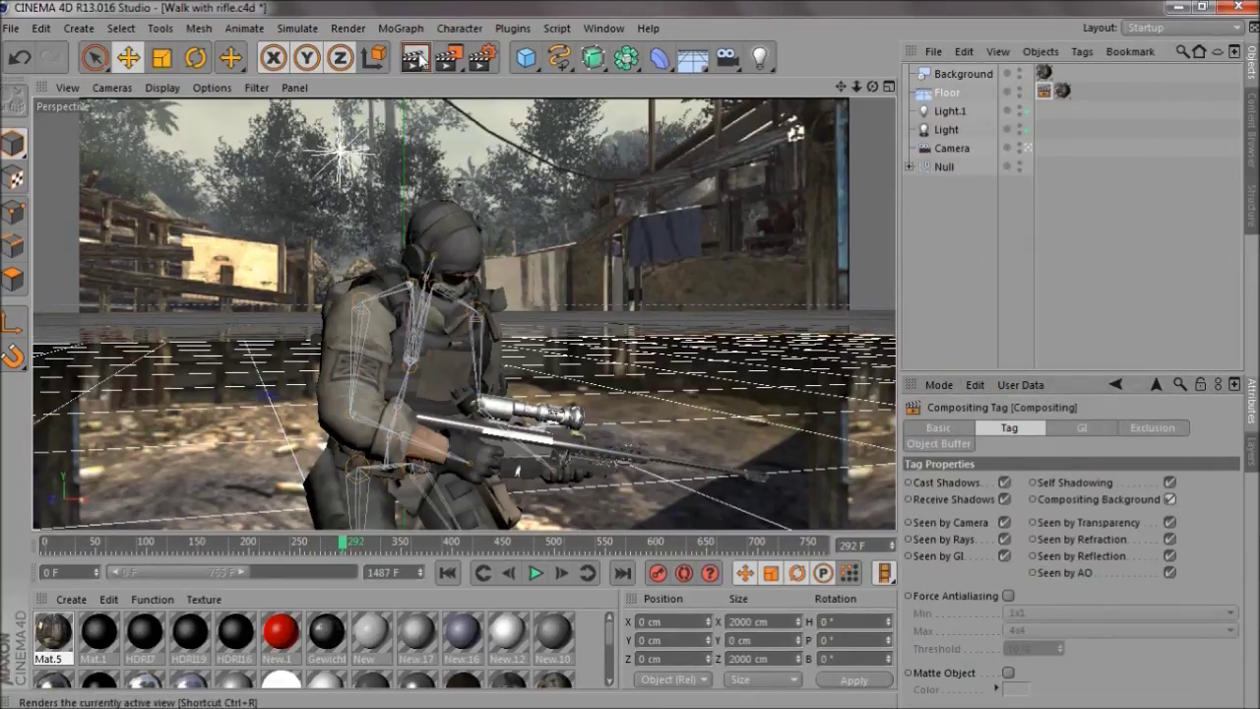
Render the view to check the result, then scrub back to frame 95.
{"action": "left_click", "coordinate": [414, 56]}
{"action": "left_click", "coordinate": [385, 287]}
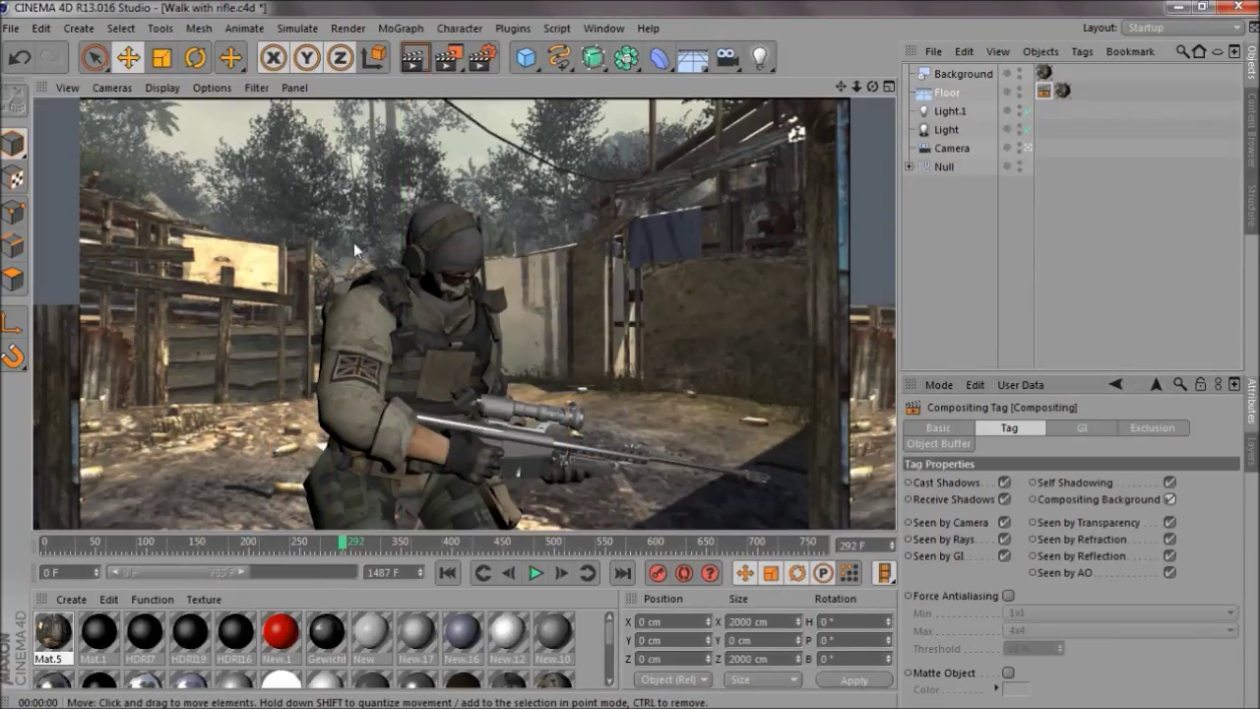
{"action": "left_click_drag", "start_coordinate": [315, 544], "coordinate": [138, 547]}
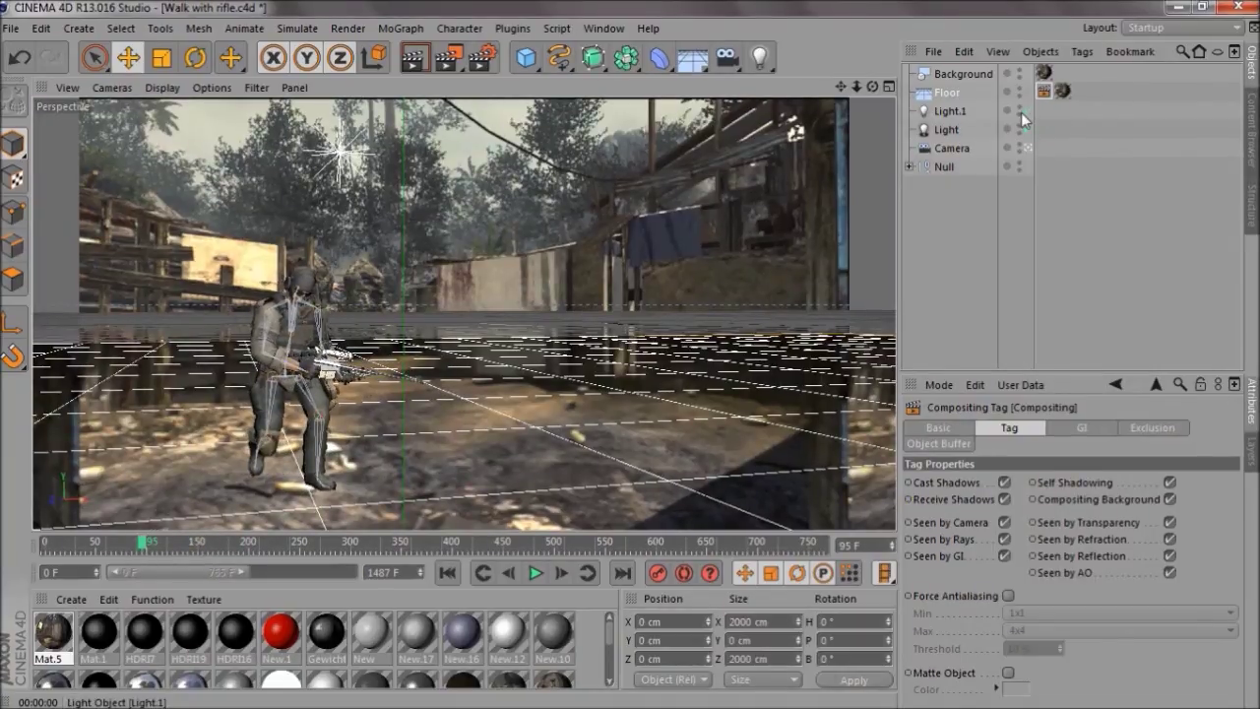
Disable Light.1 and Light, then preview a render of the view.
{"action": "left_click", "coordinate": [1021, 114]}
{"action": "left_click", "coordinate": [1028, 111]}
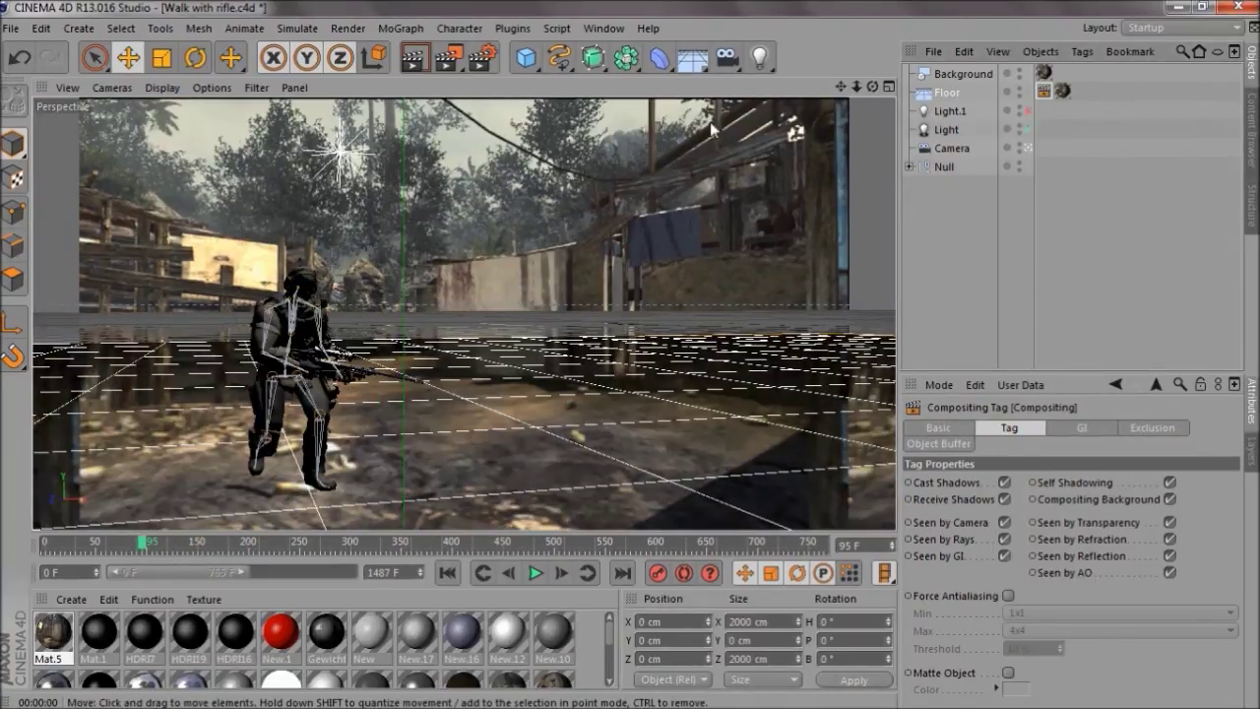
{"action": "left_click", "coordinate": [1027, 129]}
{"action": "left_click", "coordinate": [414, 67]}
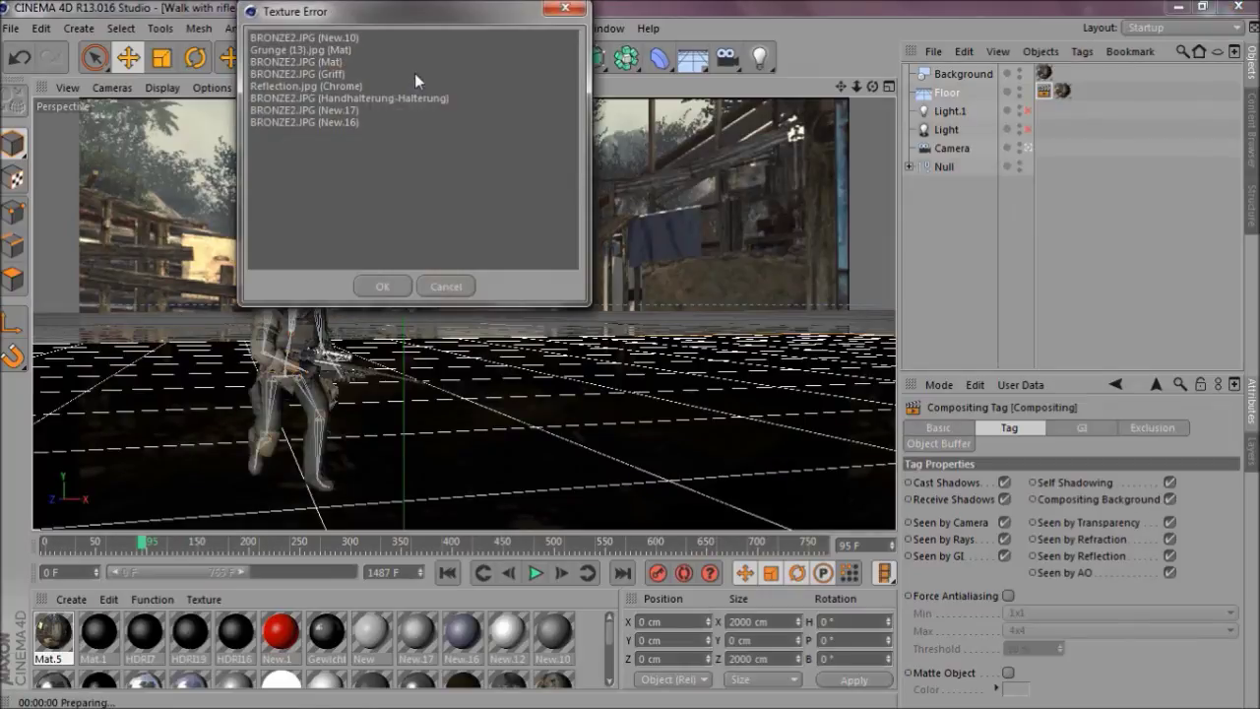
{"action": "left_click", "coordinate": [380, 285]}
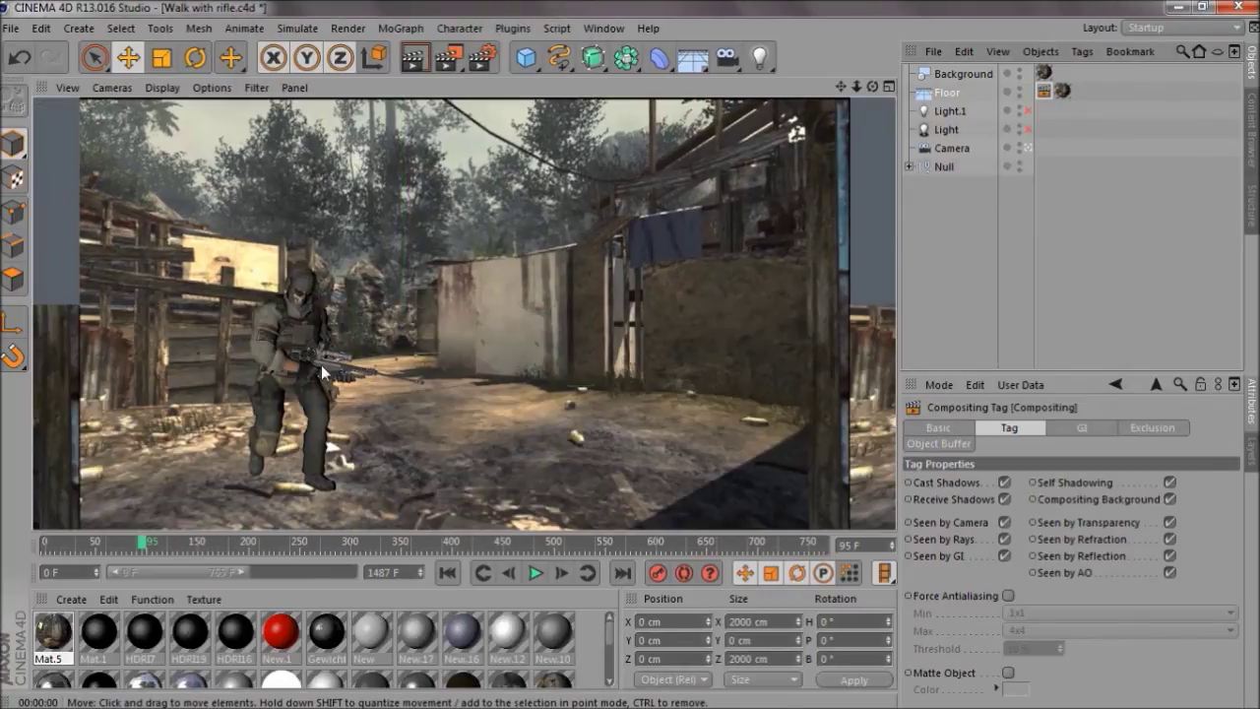
{"action": "left_click", "coordinate": [977, 214]}
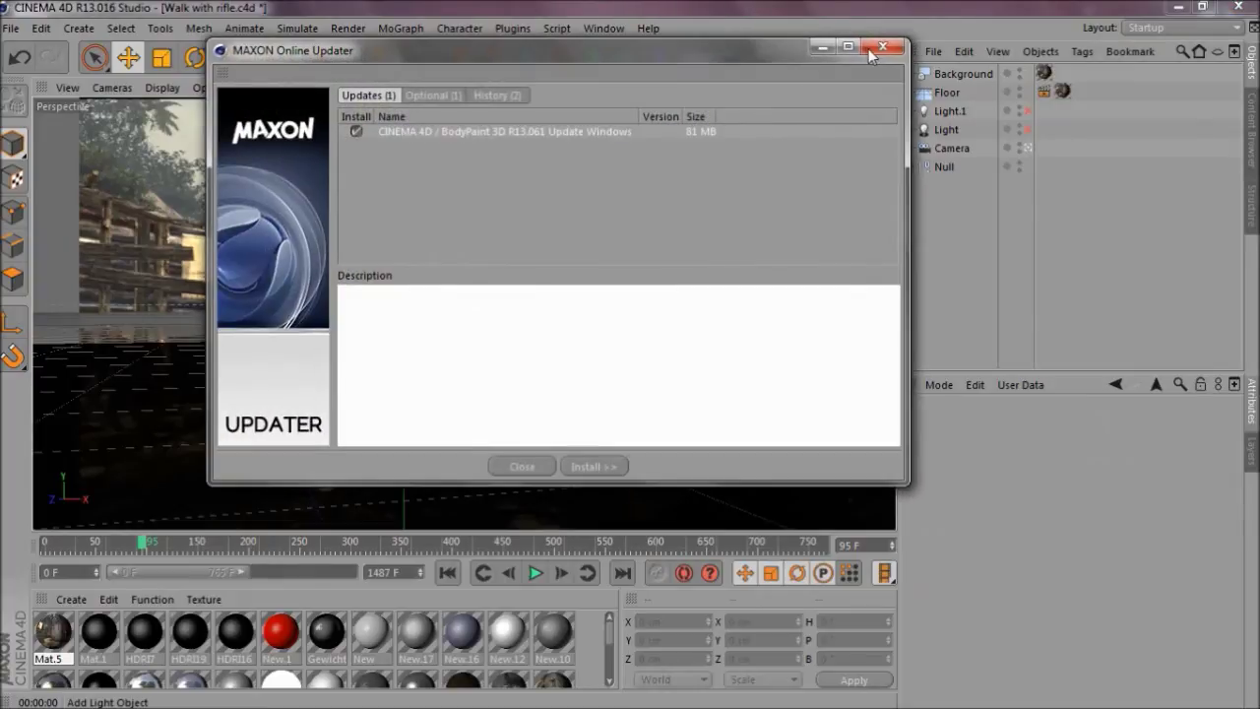
Close the online updater, add a new light, then undo it.
{"action": "left_click", "coordinate": [882, 47]}
{"action": "left_click_drag", "start_coordinate": [759, 57], "coordinate": [816, 75]}
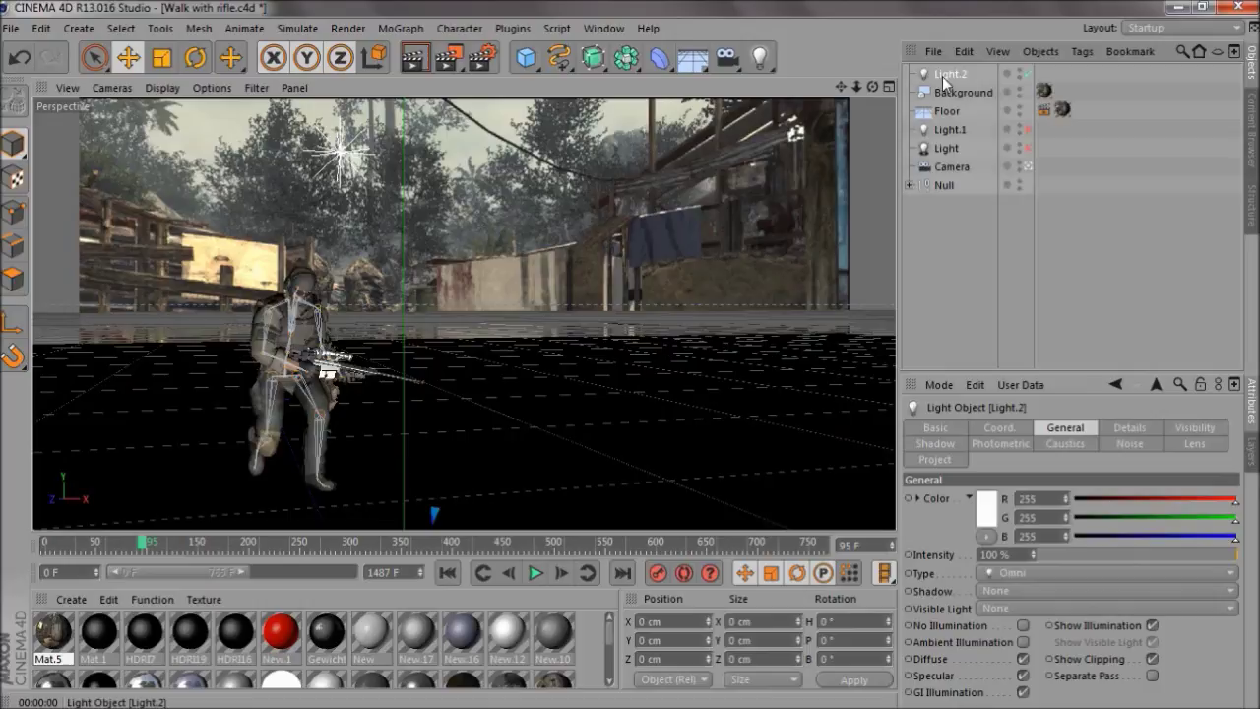
{"action": "key", "text": "ctrl+z"}
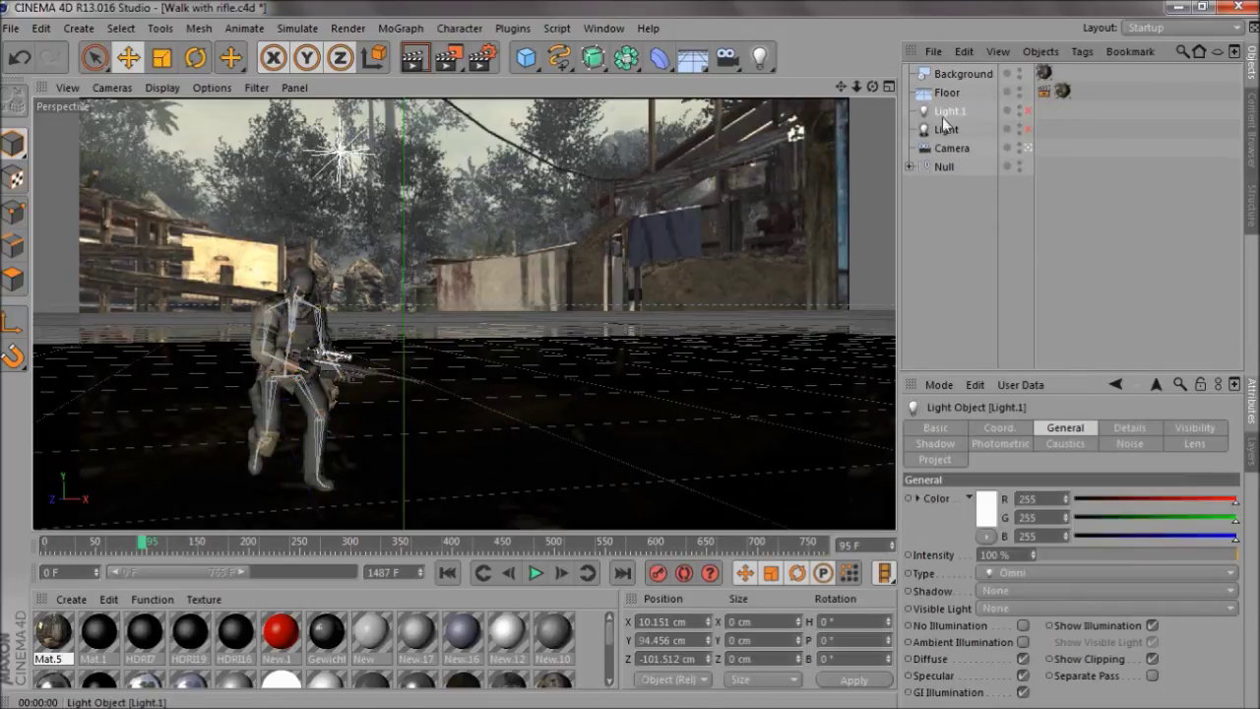
Follow the walk from frame 95 to 362 in the Top view, then maximize the Perspective view.
{"action": "middle_click", "coordinate": [787, 187]}
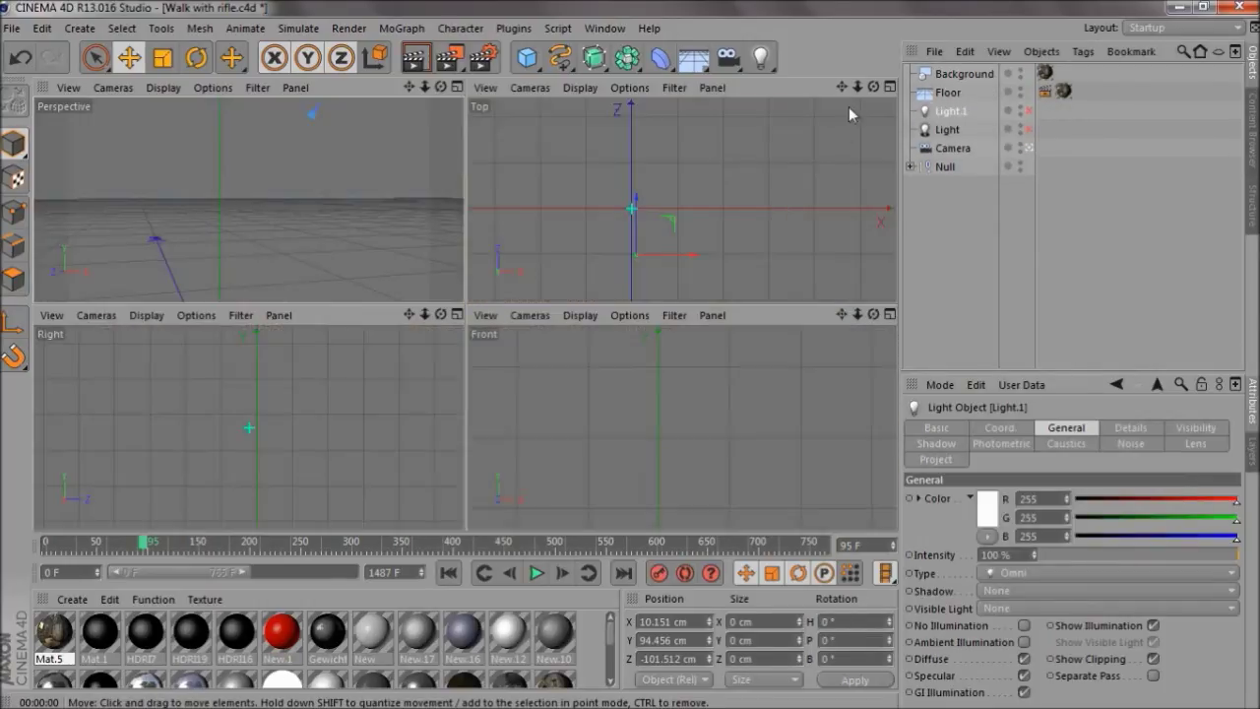
{"action": "left_click_drag", "start_coordinate": [846, 89], "coordinate": [884, 74]}
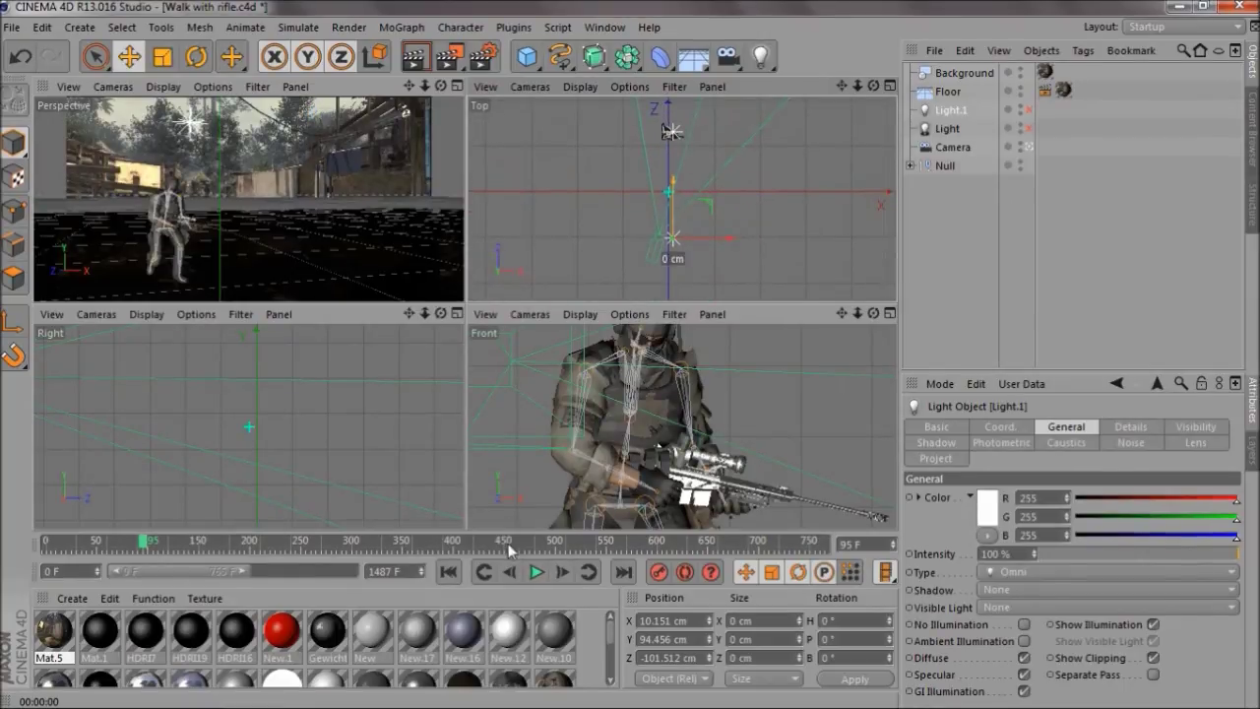
{"action": "left_click_drag", "start_coordinate": [144, 542], "coordinate": [196, 542]}
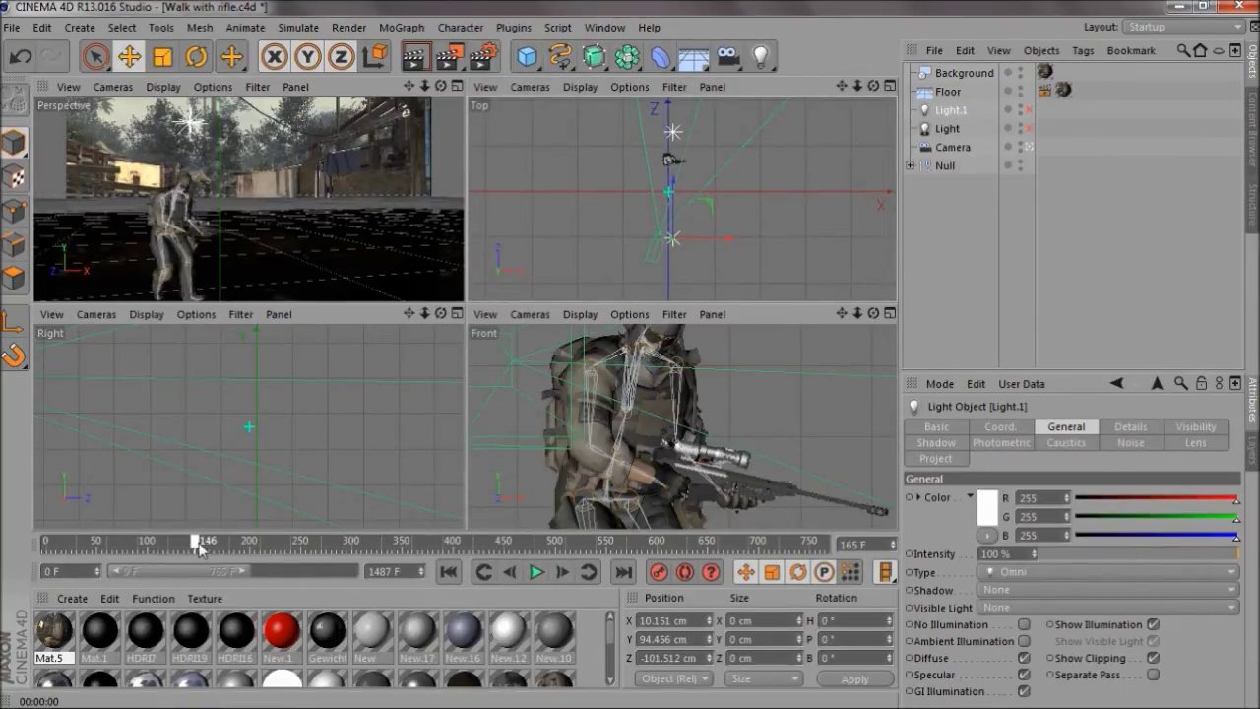
{"action": "middle_click", "coordinate": [675, 152]}
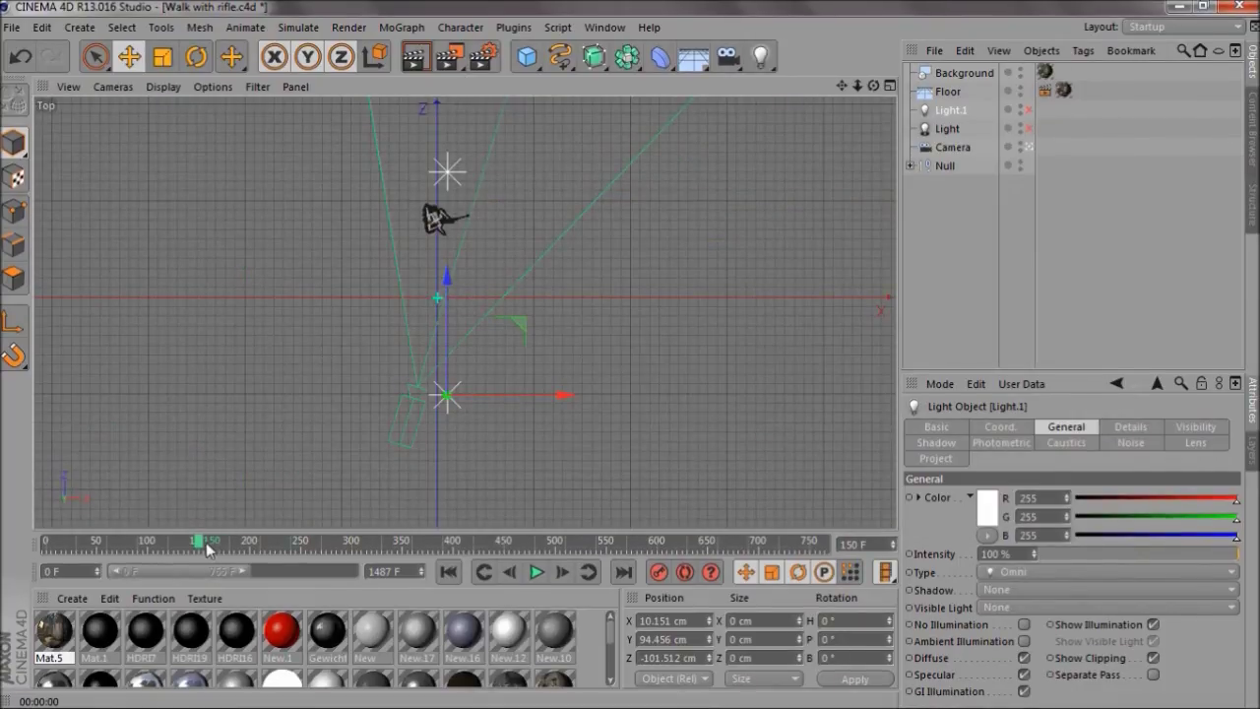
{"action": "left_click_drag", "start_coordinate": [197, 542], "coordinate": [423, 549]}
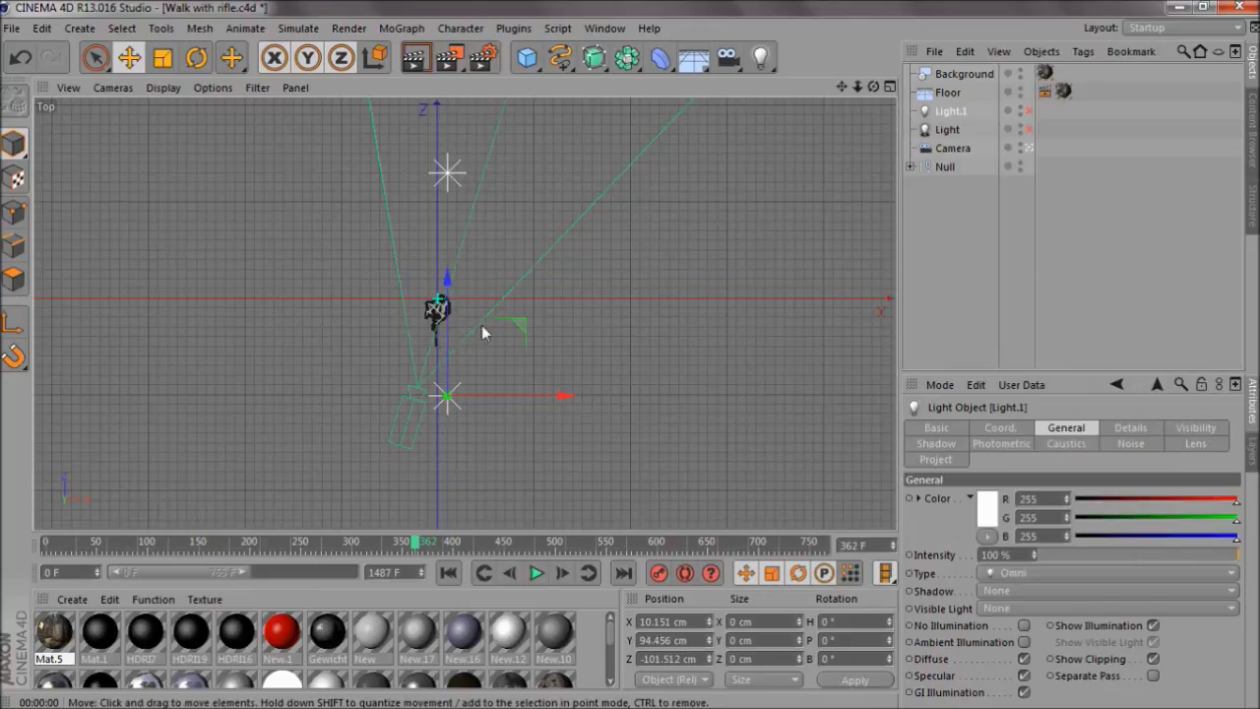
{"action": "middle_click", "coordinate": [412, 288]}
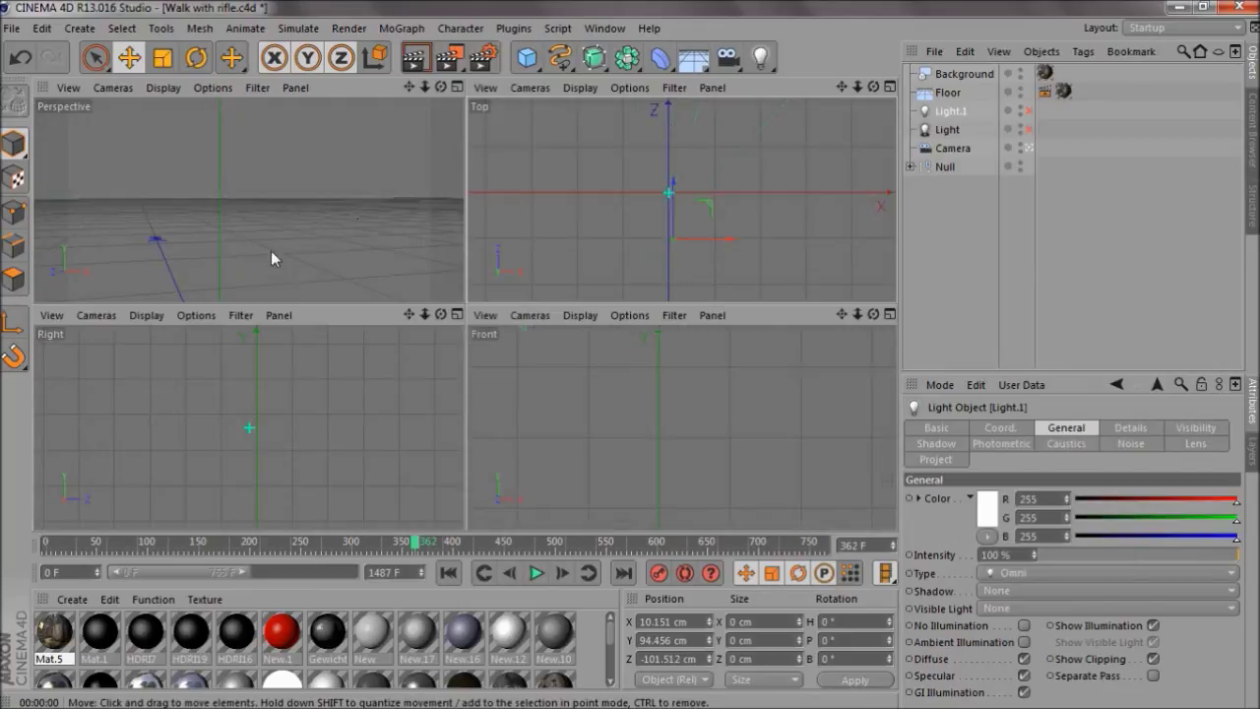
{"action": "middle_click", "coordinate": [273, 257]}
Switch Light on and render the perspective view at frame 139.
{"action": "left_click", "coordinate": [947, 129]}
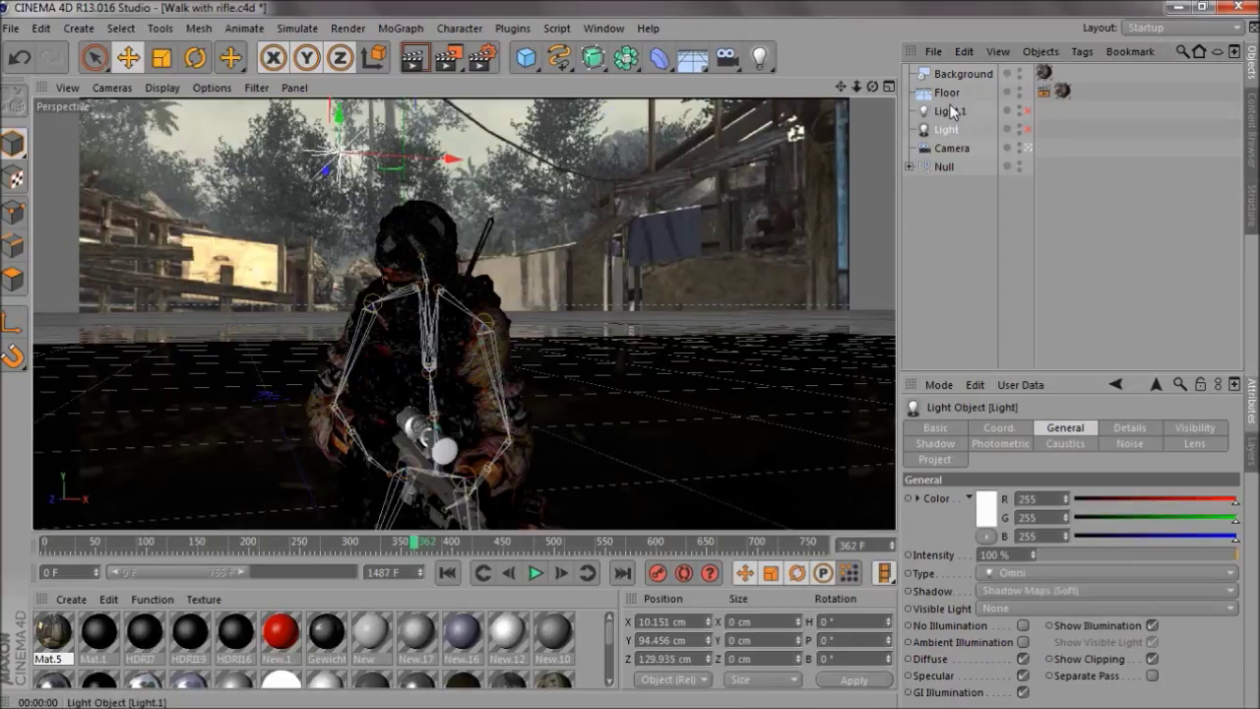
{"action": "left_click", "coordinate": [950, 112]}
{"action": "left_click", "coordinate": [1026, 129]}
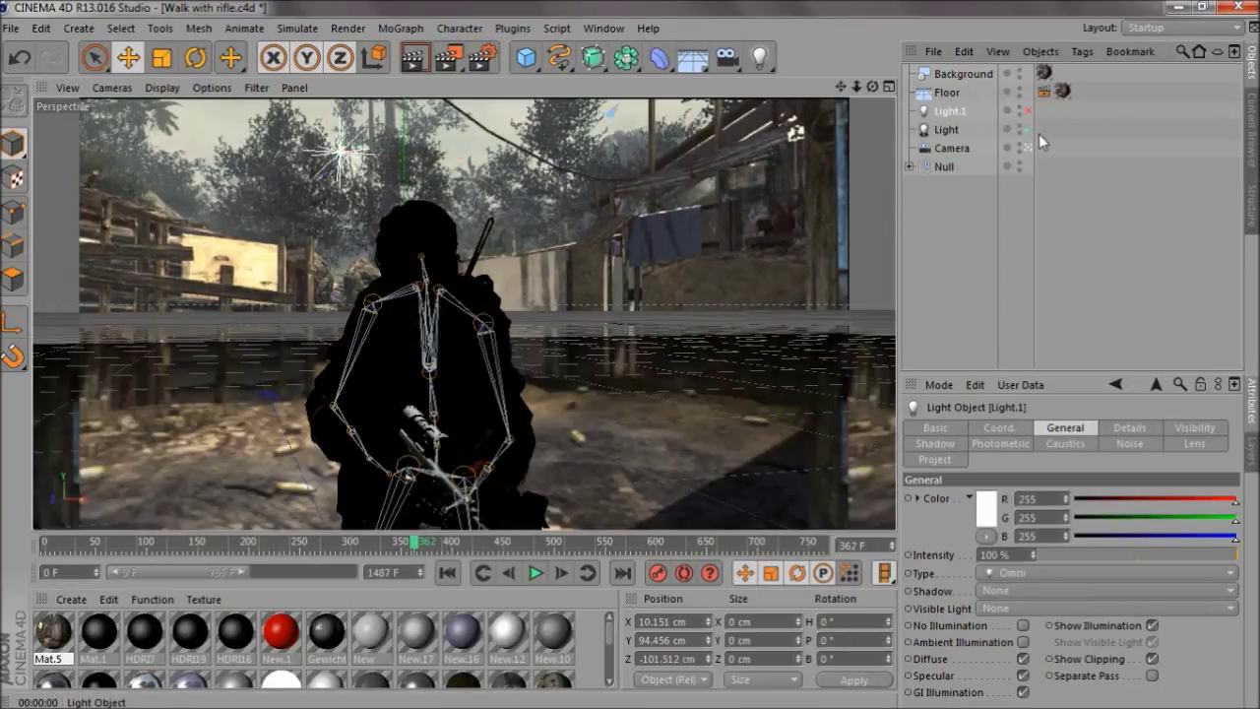
{"action": "left_click_drag", "start_coordinate": [330, 551], "coordinate": [187, 548]}
{"action": "left_click", "coordinate": [429, 61]}
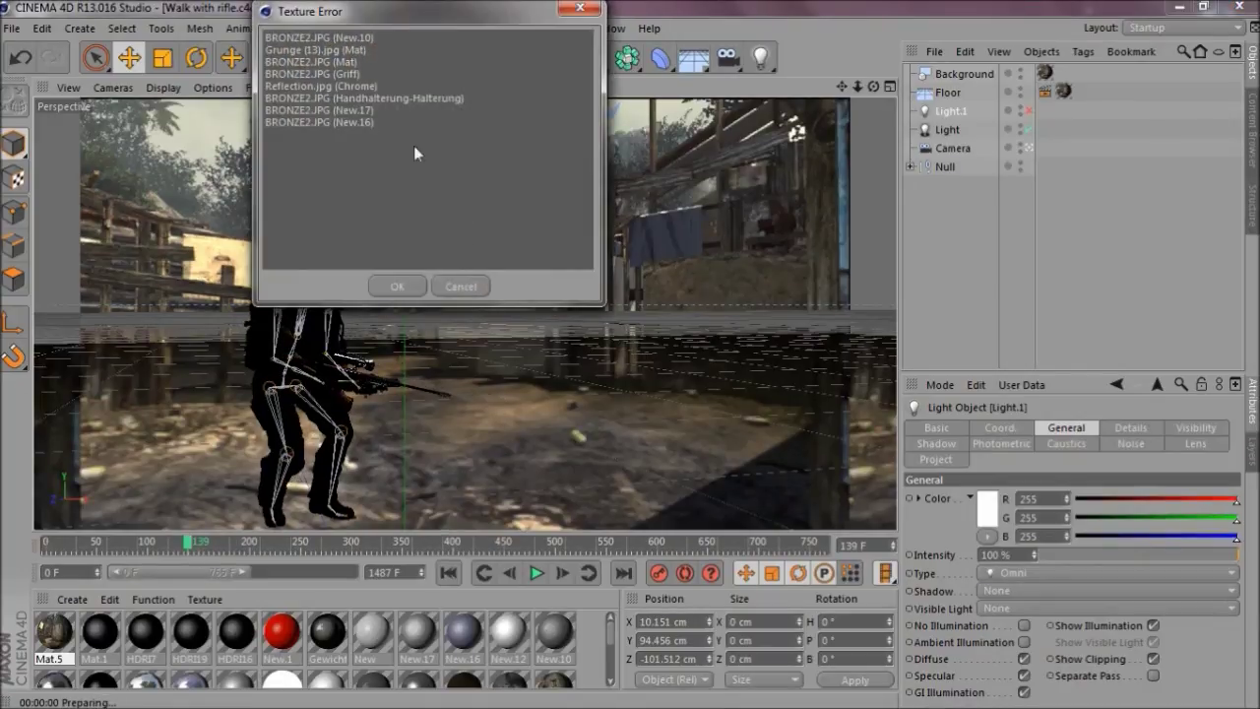
{"action": "left_click", "coordinate": [398, 286]}
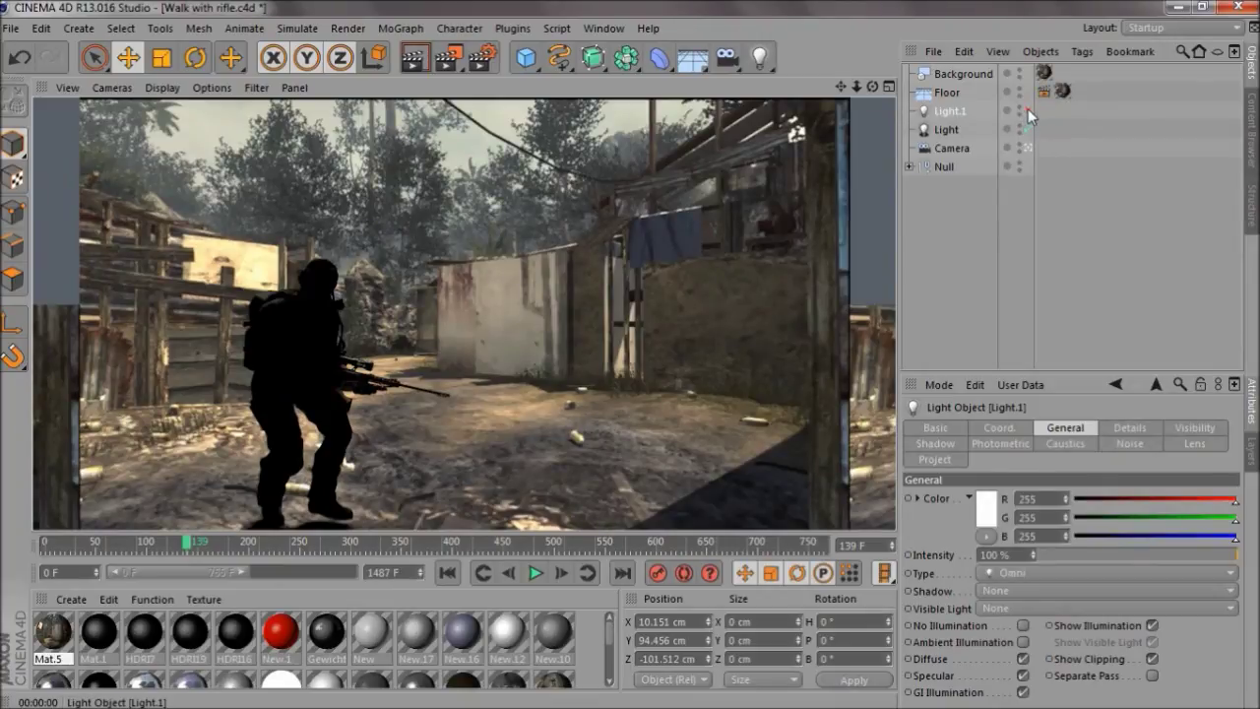
Switch Light.1 on and re-render the perspective view, cancelling the movie overwrite.
{"action": "left_click", "coordinate": [1029, 109]}
{"action": "key", "text": "ctrl+r"}
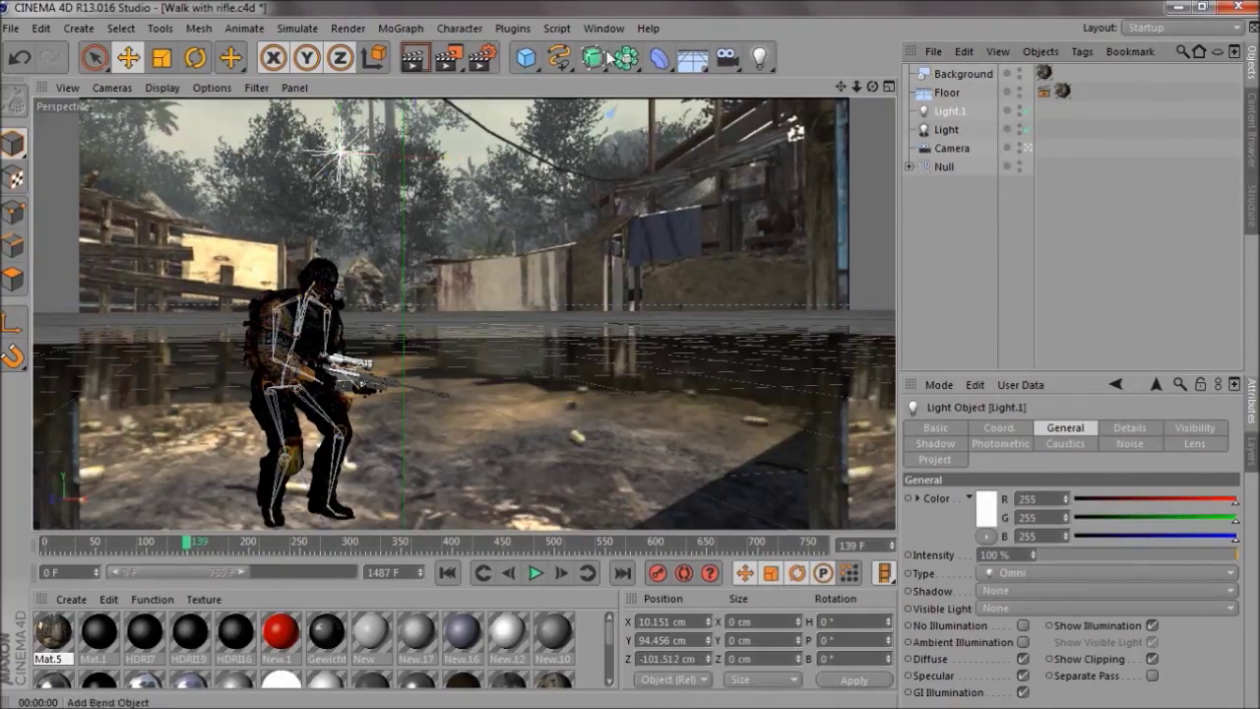
{"action": "left_click", "coordinate": [415, 63]}
{"action": "left_click", "coordinate": [394, 278]}
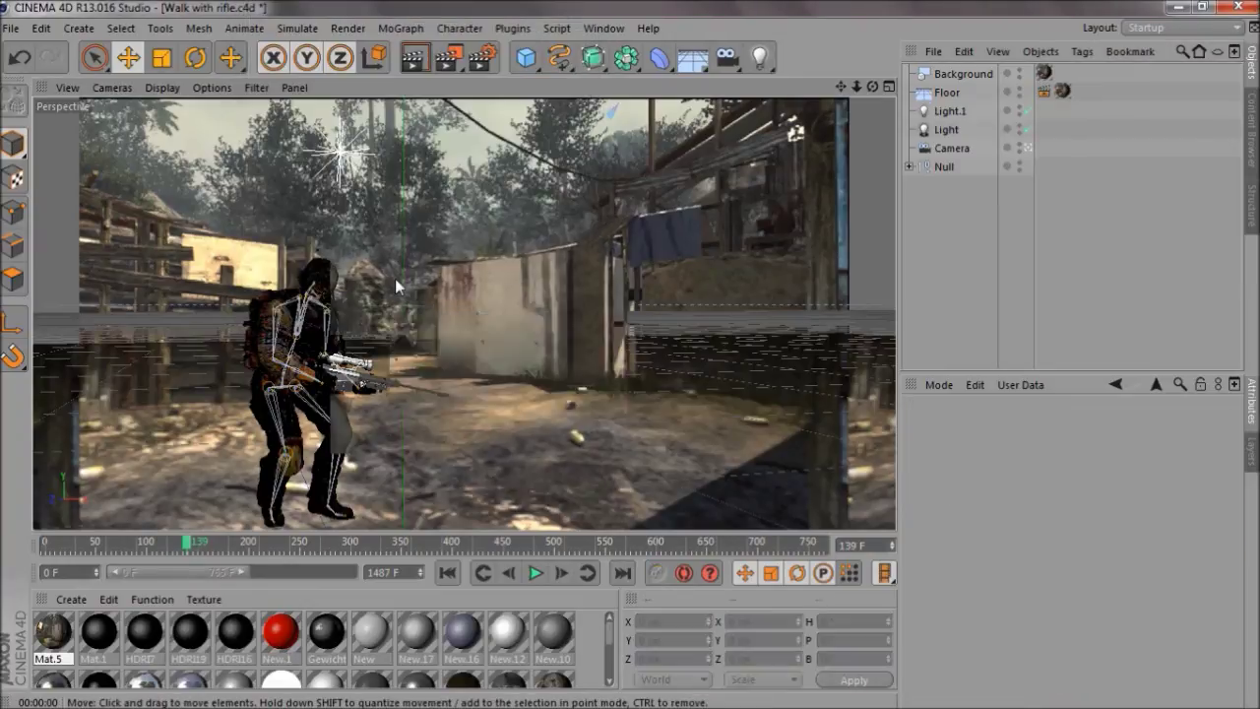
{"action": "left_click", "coordinate": [445, 61]}
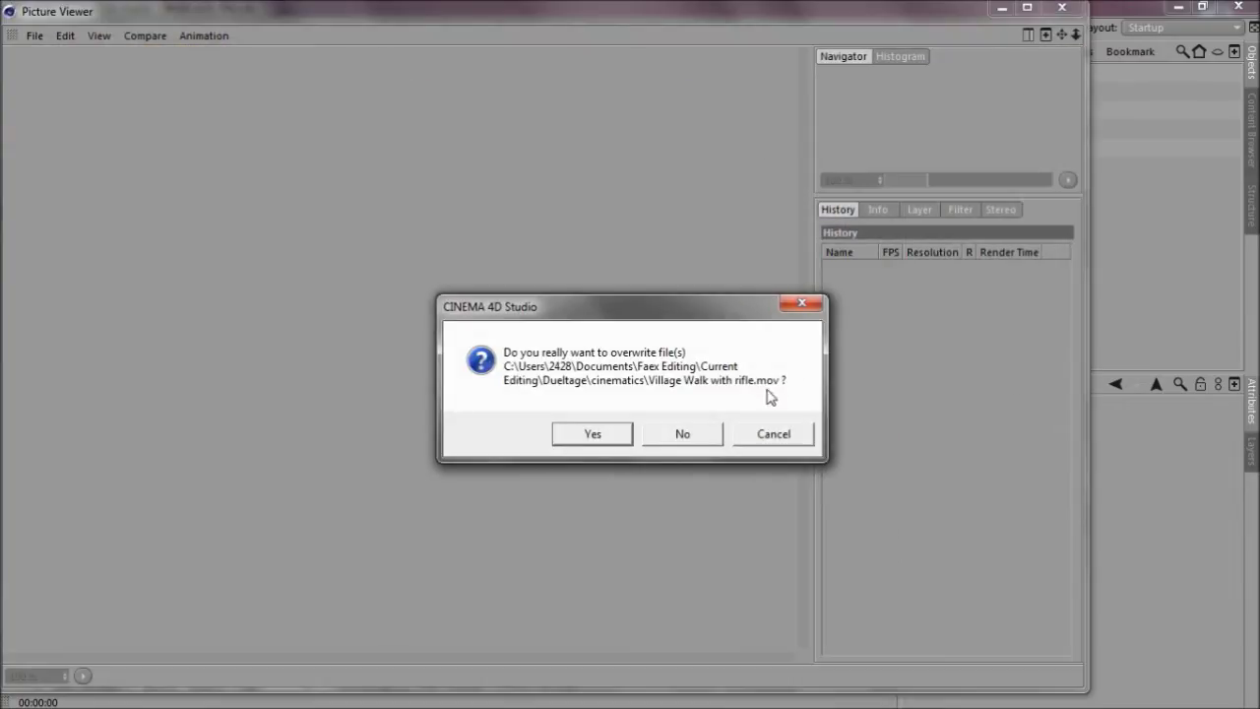
{"action": "left_click", "coordinate": [776, 433]}
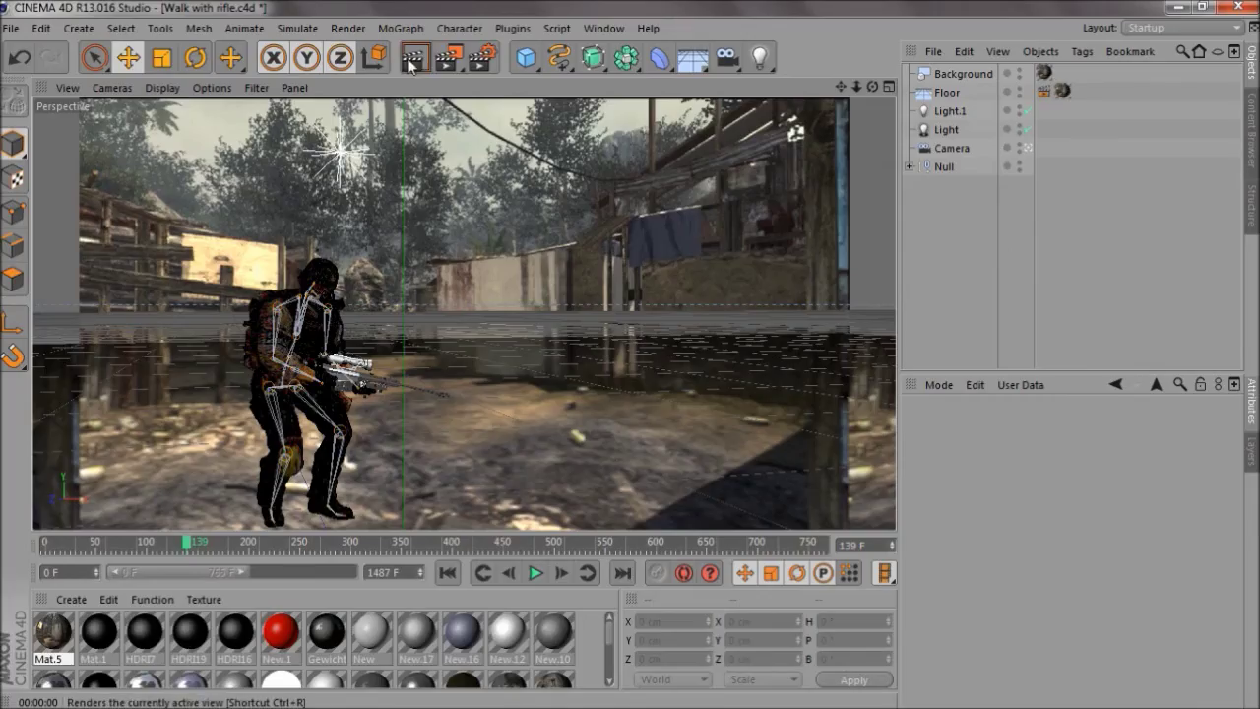
{"action": "left_click", "coordinate": [416, 59]}
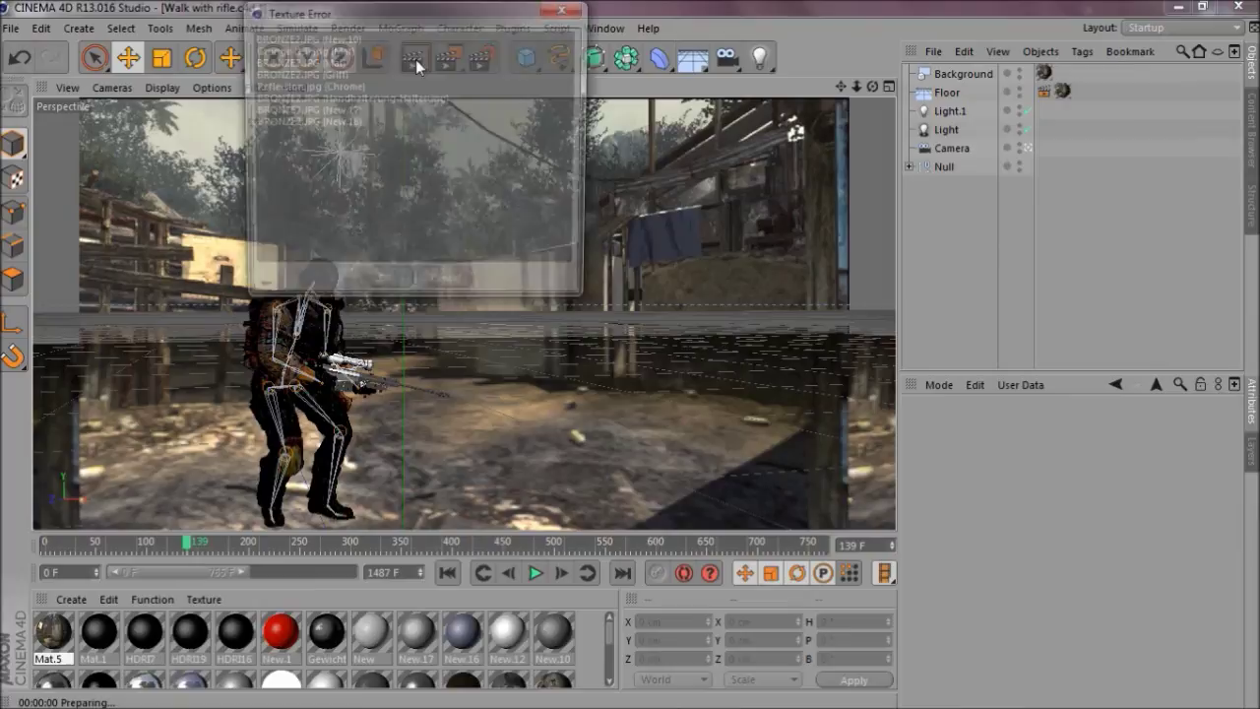
{"action": "left_click", "coordinate": [398, 279]}
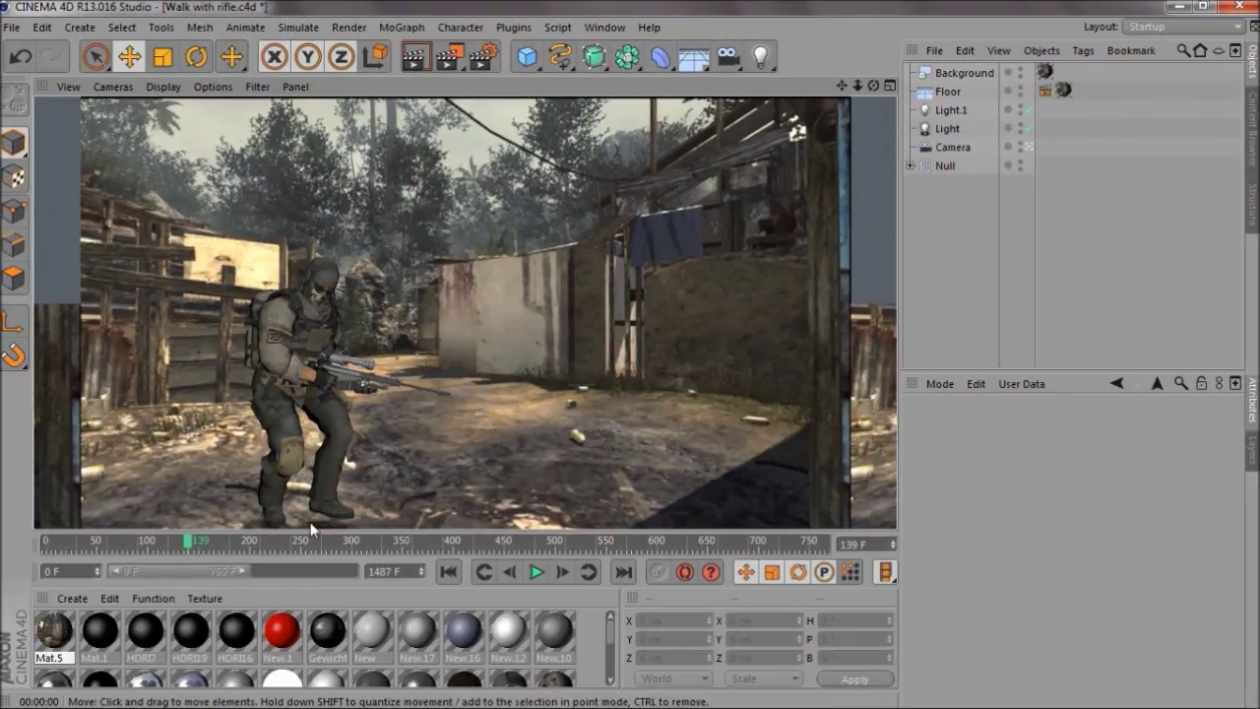
Render the perspective view at frame 87, then clear the render.
{"action": "left_click_drag", "start_coordinate": [179, 542], "coordinate": [134, 541]}
{"action": "left_click", "coordinate": [415, 59]}
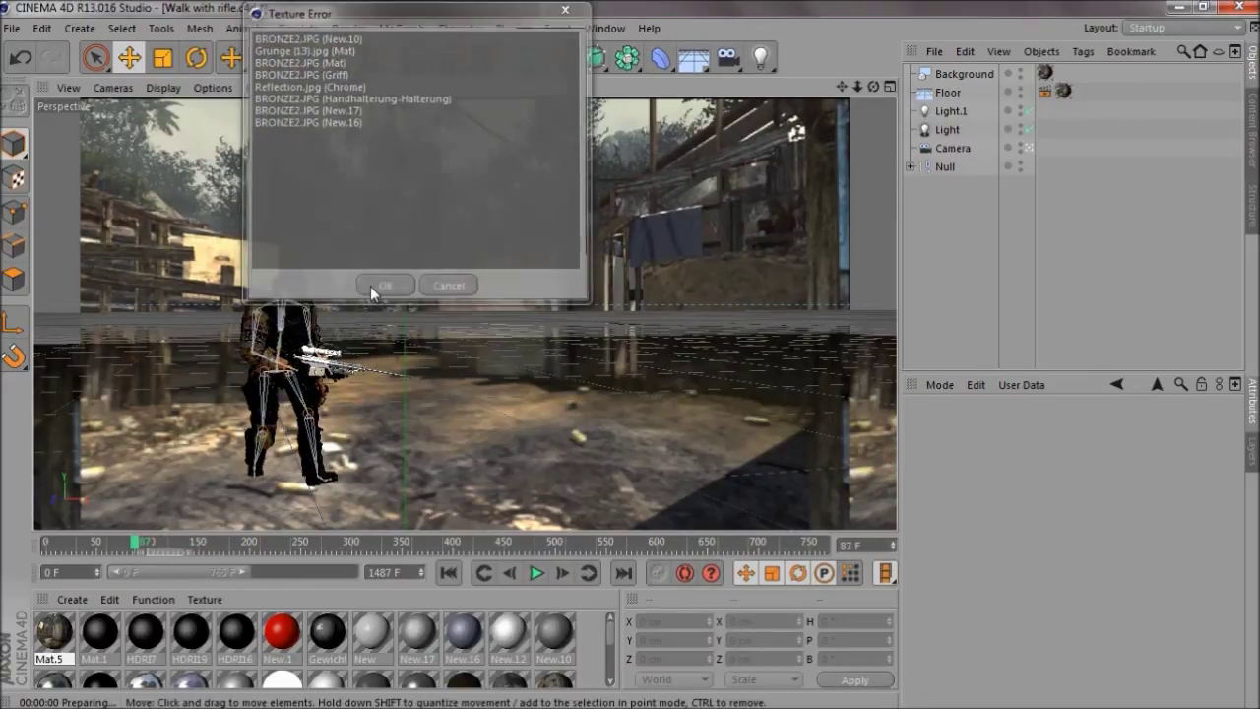
{"action": "left_click", "coordinate": [371, 285]}
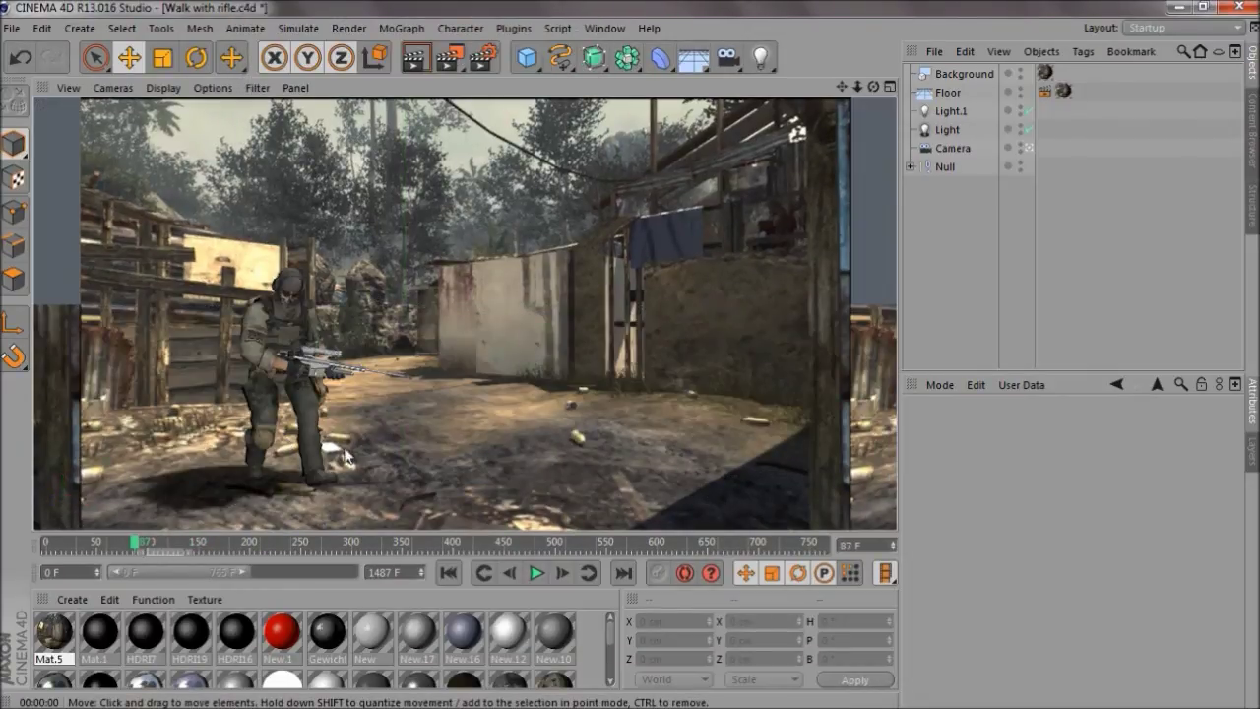
{"action": "left_click", "coordinate": [970, 241]}
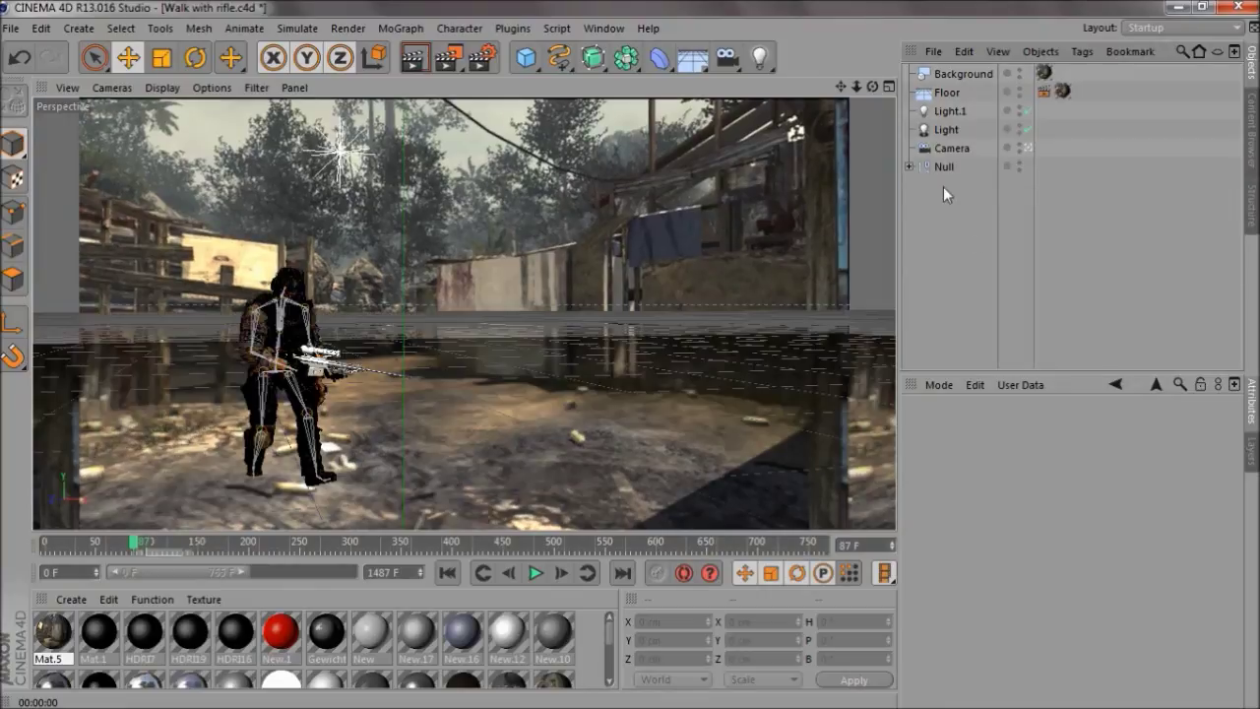
Set Light.1's shadow to Shadow Maps (Soft) and review Light's shadow settings.
{"action": "left_click", "coordinate": [950, 114]}
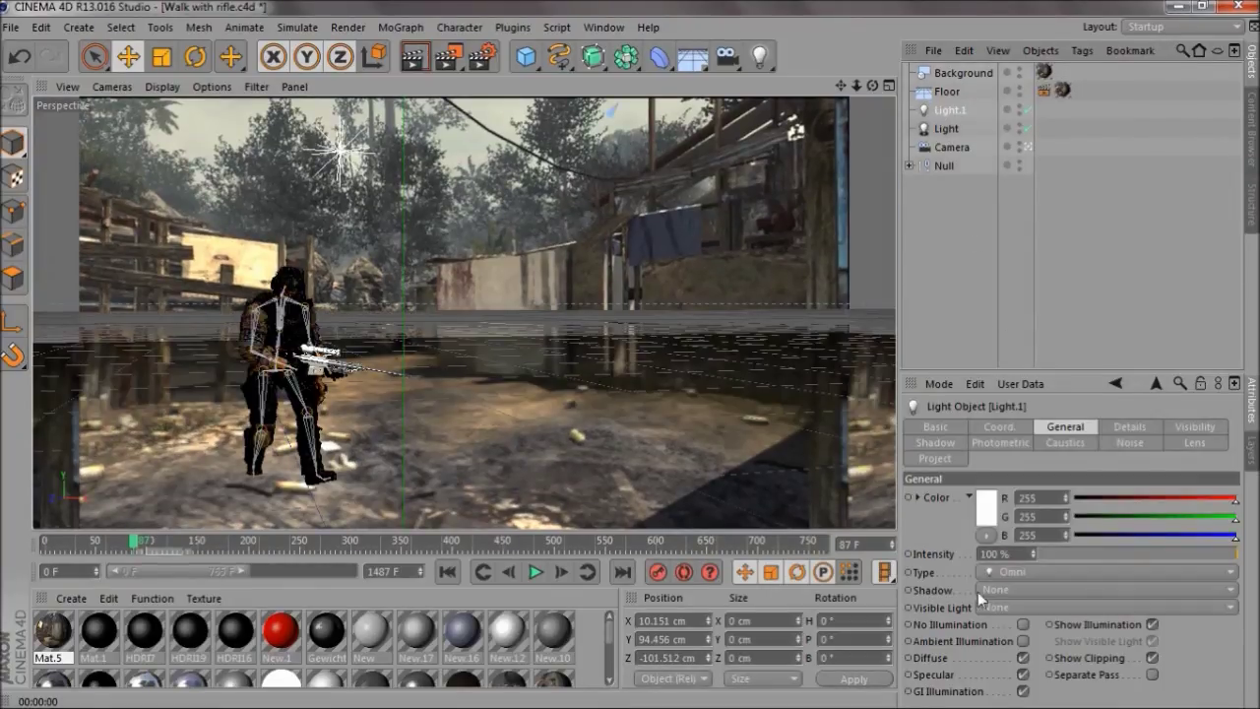
{"action": "left_click", "coordinate": [1006, 589]}
{"action": "left_click", "coordinate": [1014, 627]}
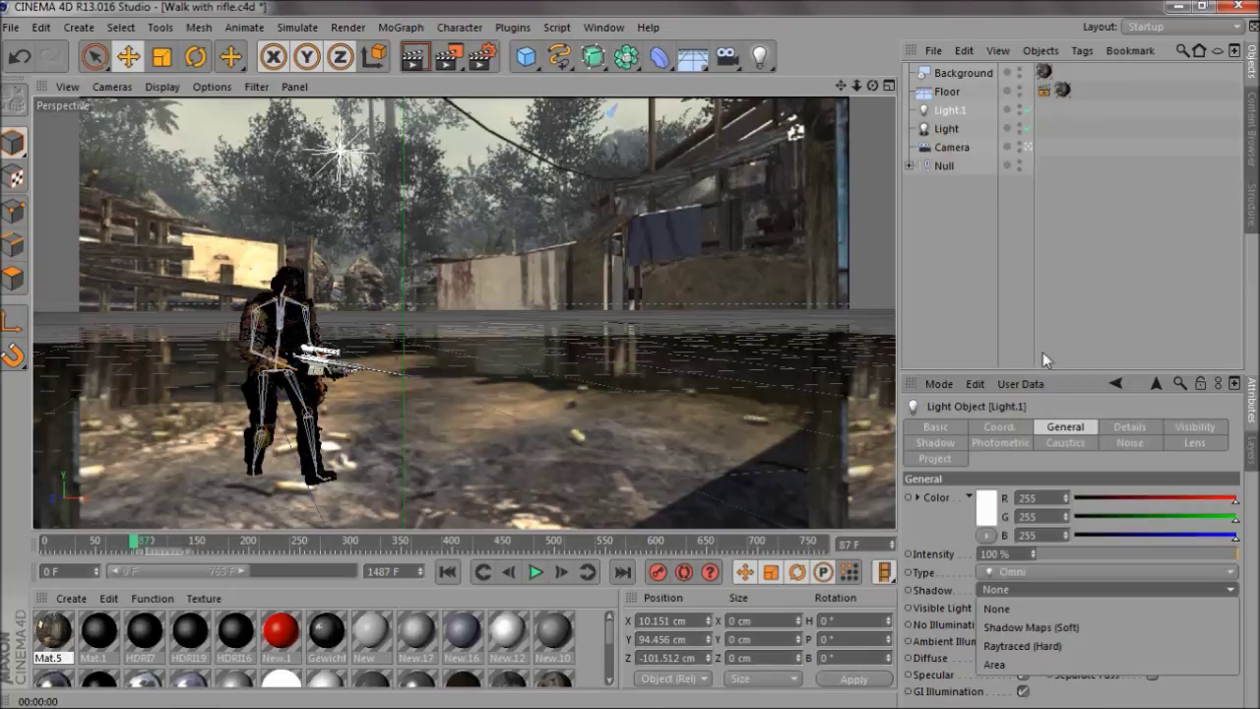
{"action": "left_click", "coordinate": [946, 128]}
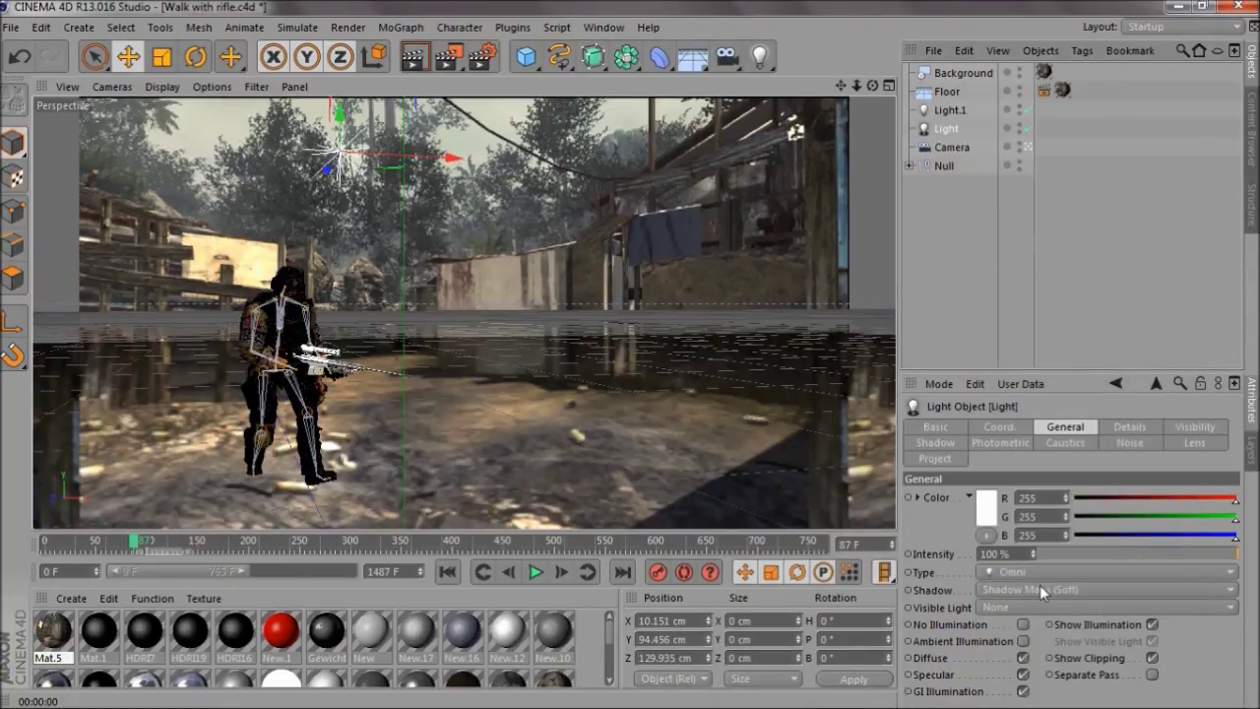
{"action": "left_click", "coordinate": [935, 442]}
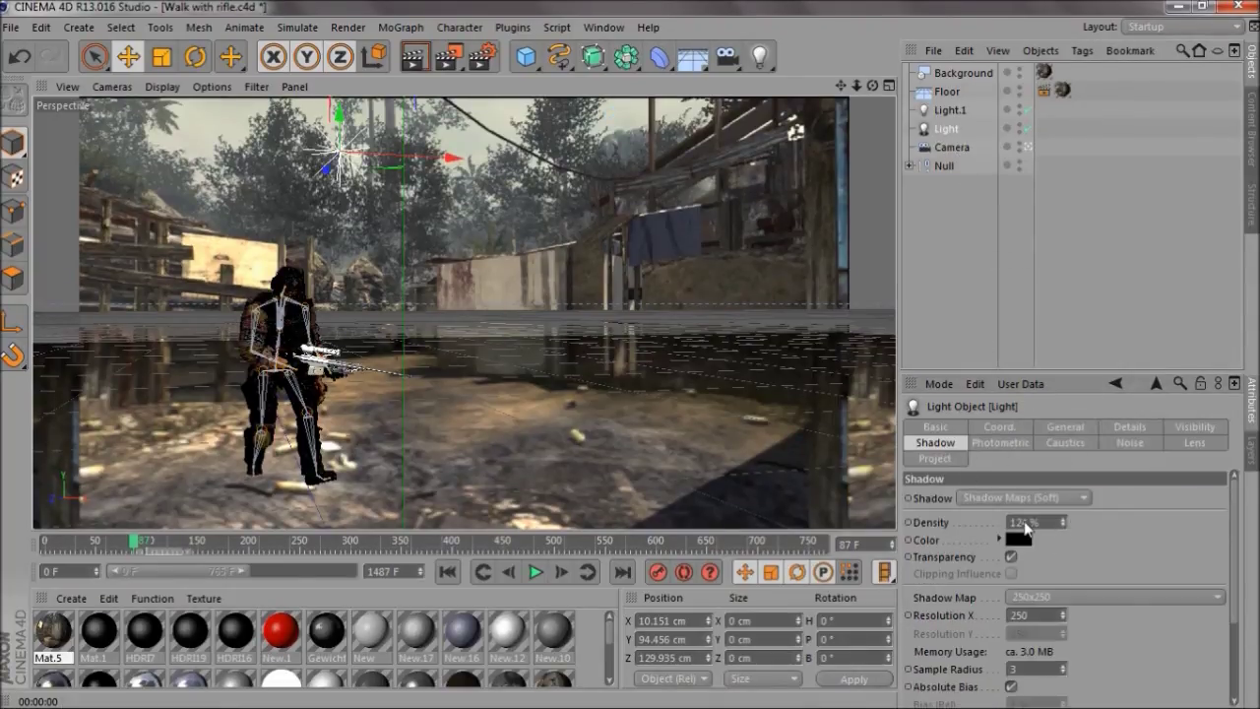
{"action": "left_click", "coordinate": [953, 203]}
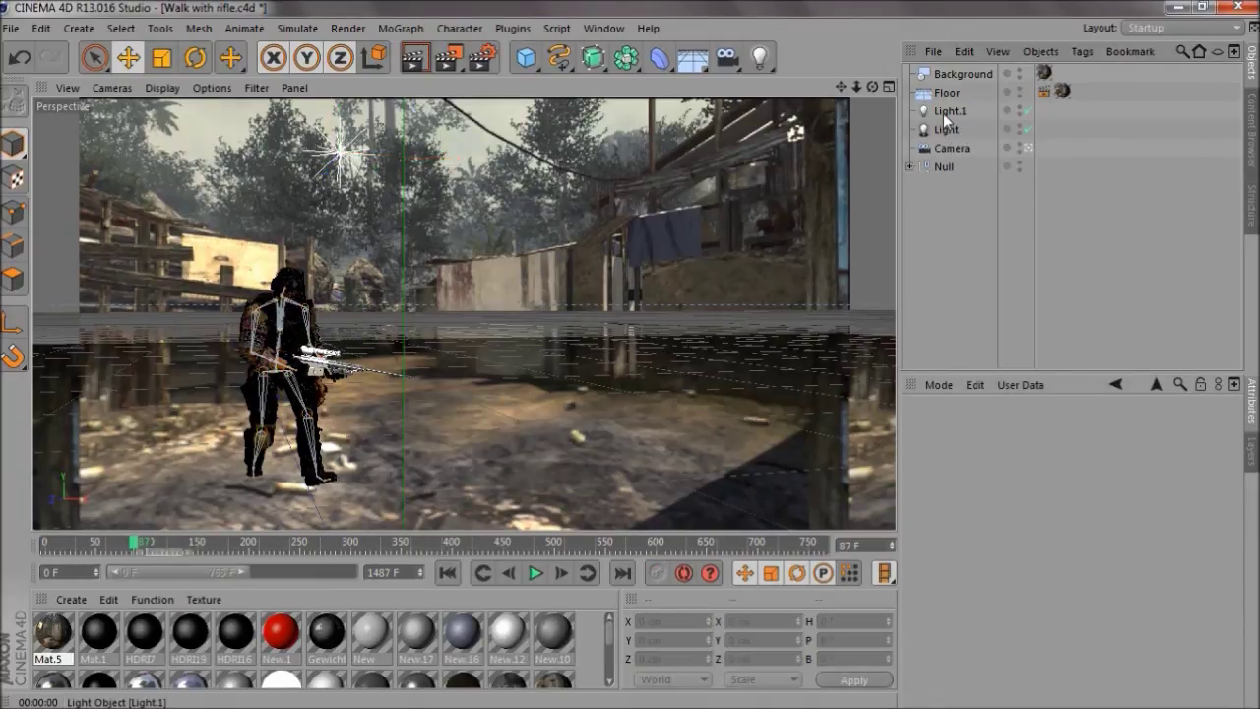
{"action": "left_click", "coordinate": [943, 113]}
{"action": "left_click", "coordinate": [946, 129]}
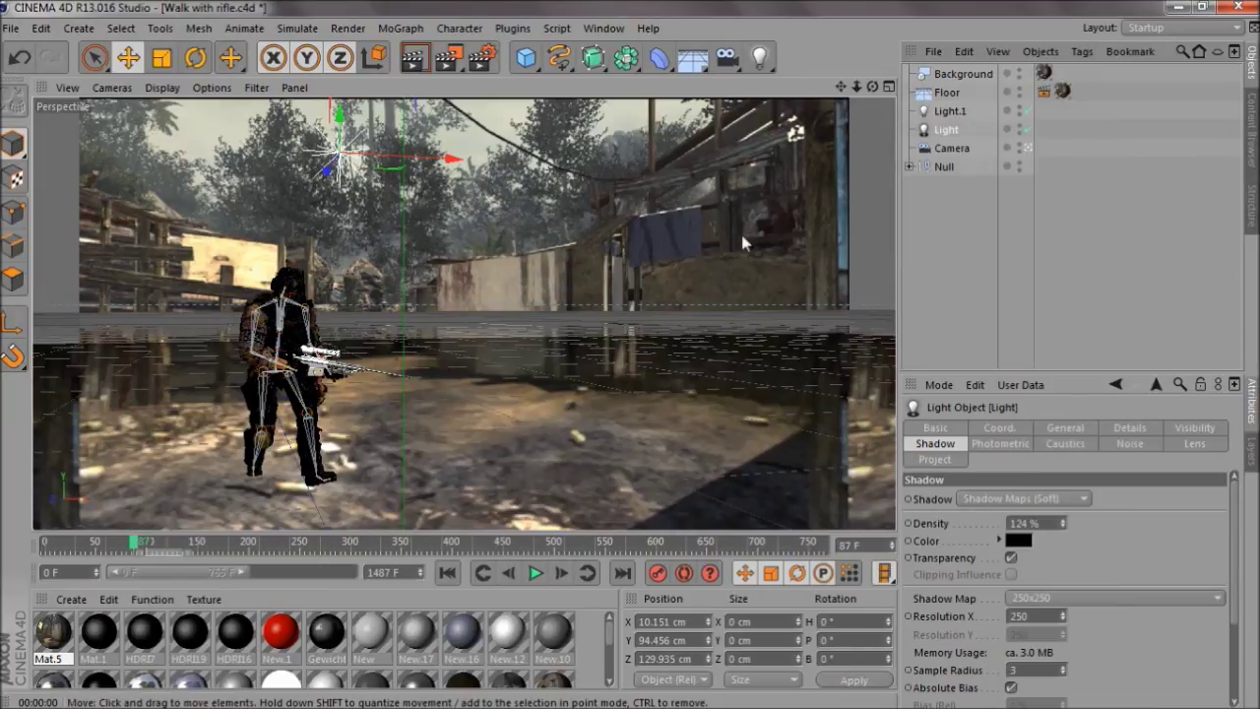
{"action": "left_click", "coordinate": [996, 305]}
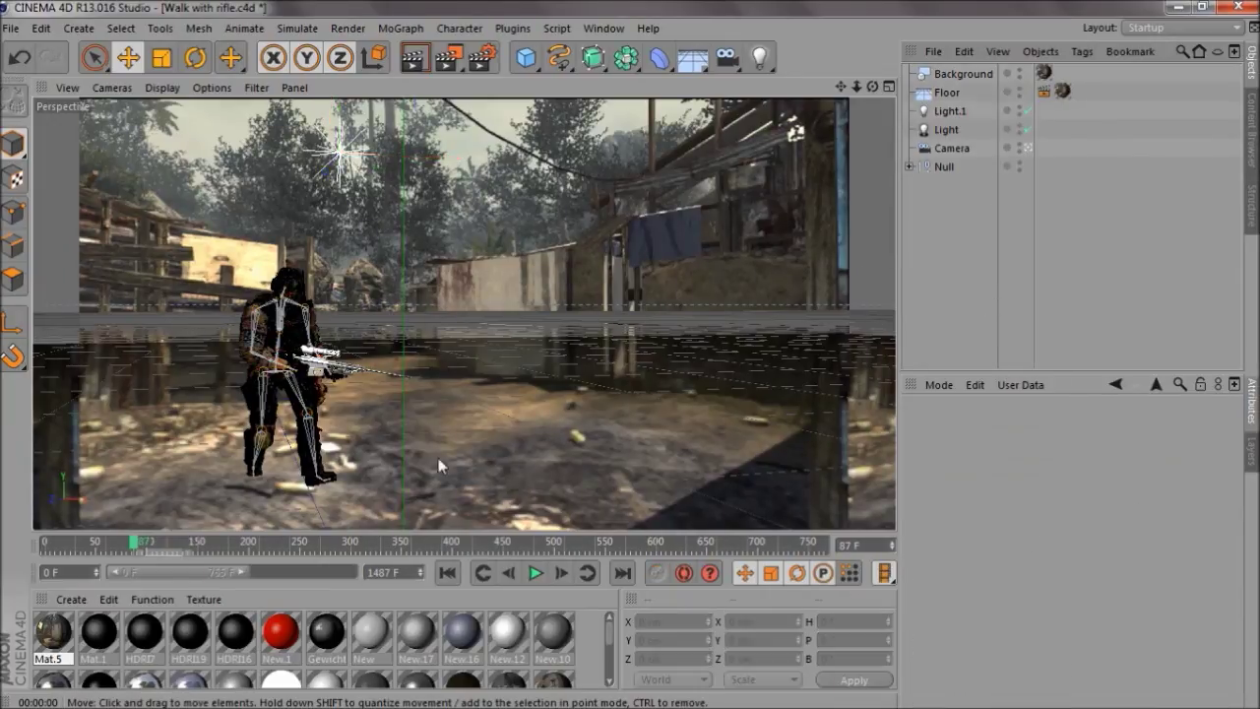
Scrub the walk to a later frame, then quit Cinema 4D.
{"action": "left_click_drag", "start_coordinate": [251, 542], "coordinate": [280, 579]}
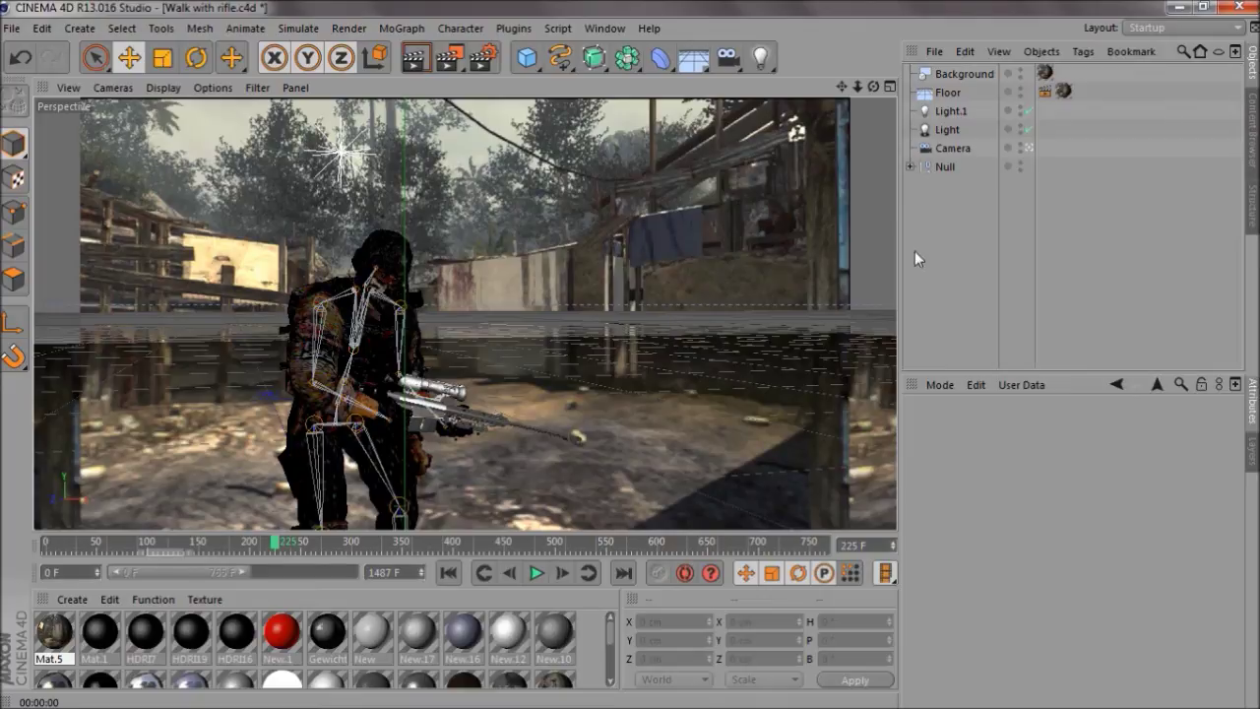
{"action": "left_click", "coordinate": [1236, 7]}
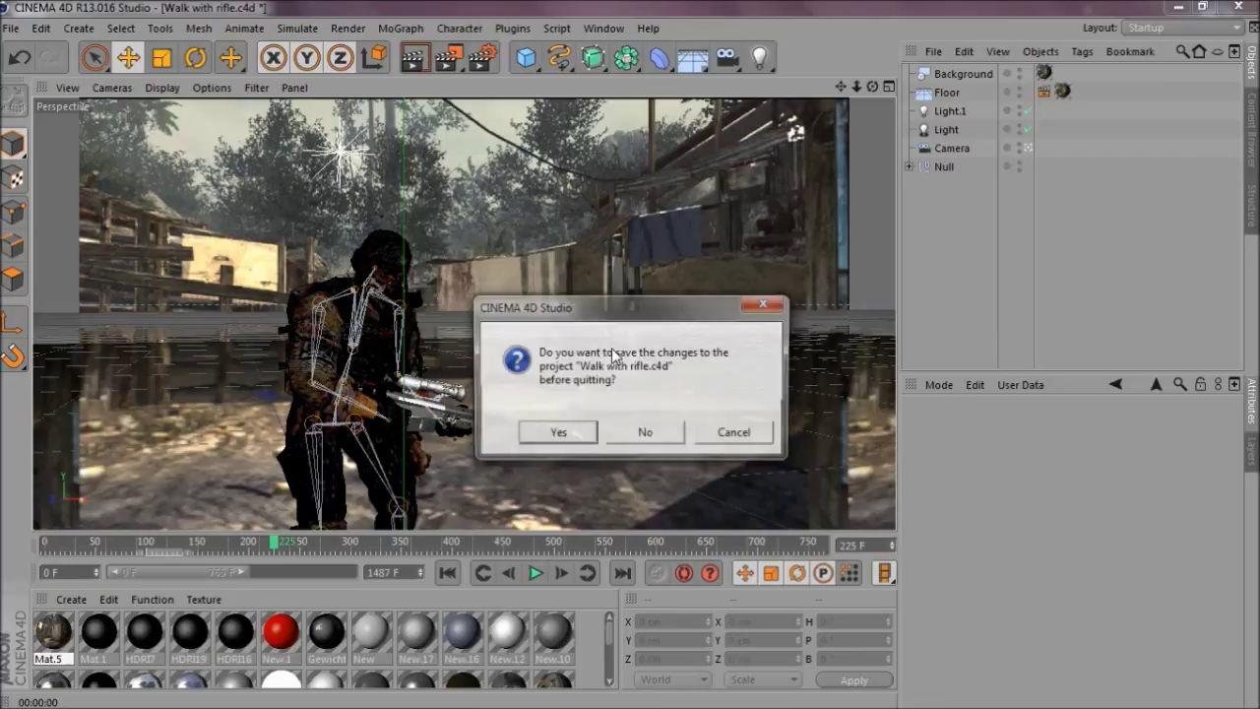
Decline saving changes so Cinema 4D quits and the Windows desktop is shown.
{"action": "left_click", "coordinate": [644, 434]}
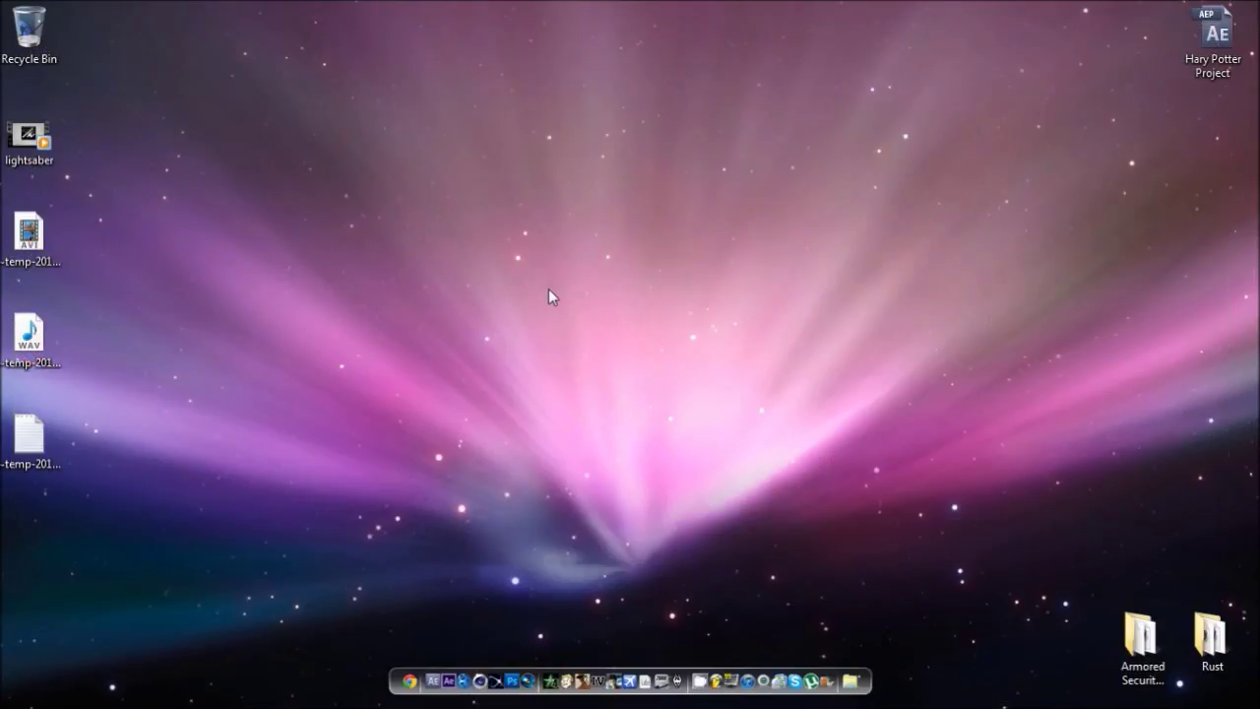